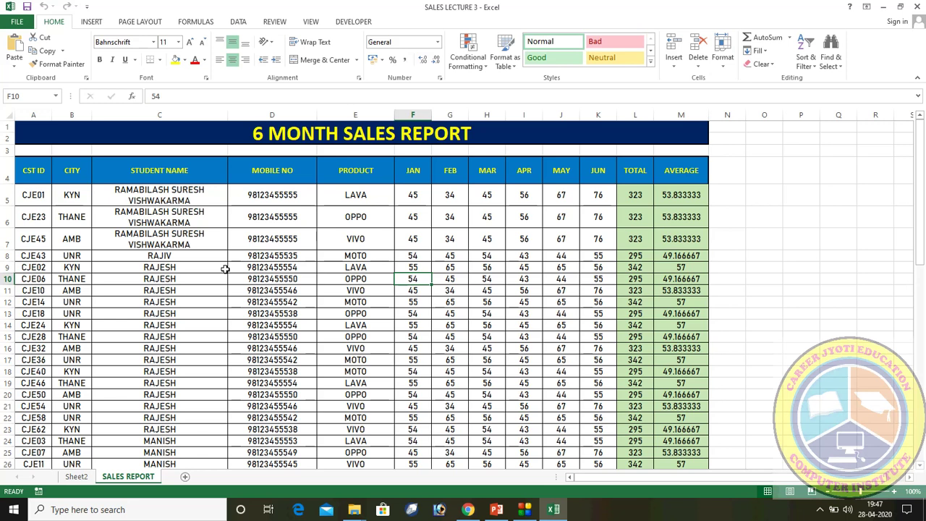
# - Open a print preview of the SALES REPORT sheet from its page setup
pyautogui.click(133, 27)
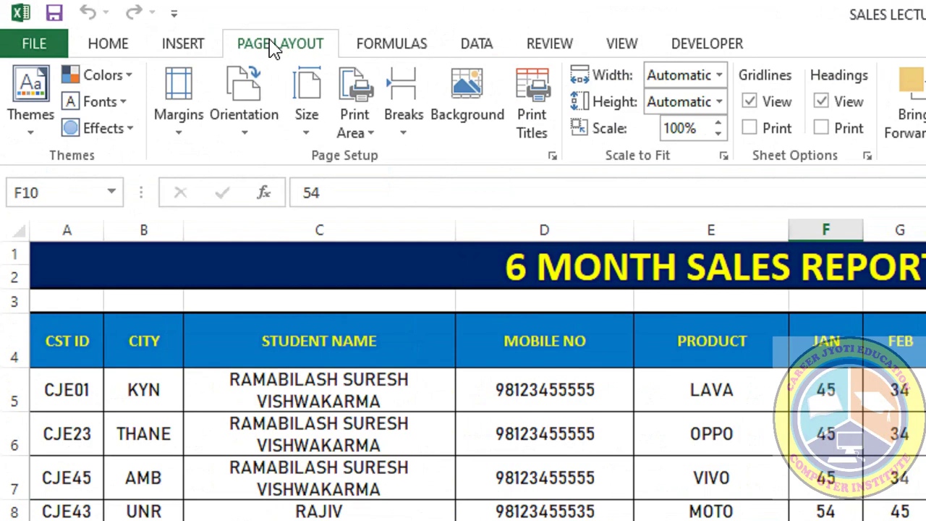
pyautogui.click(532, 119)
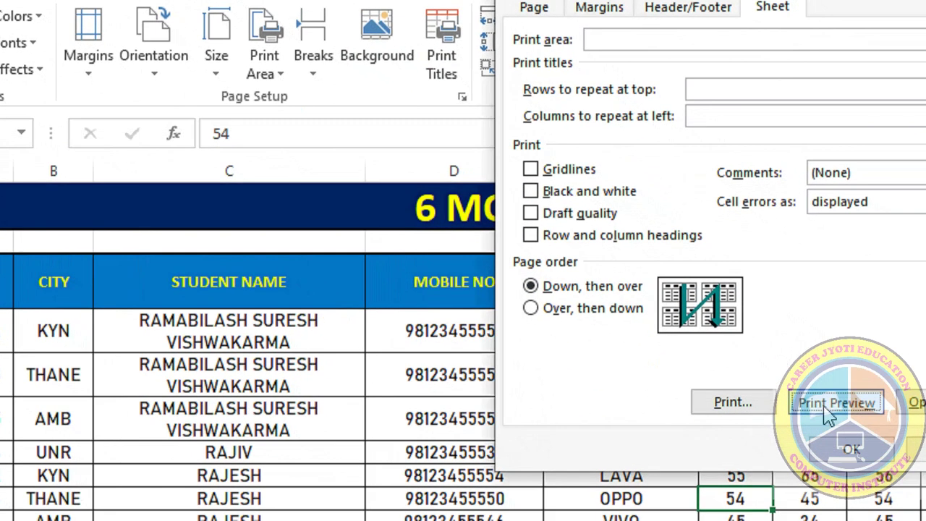
pyautogui.click(884, 475)
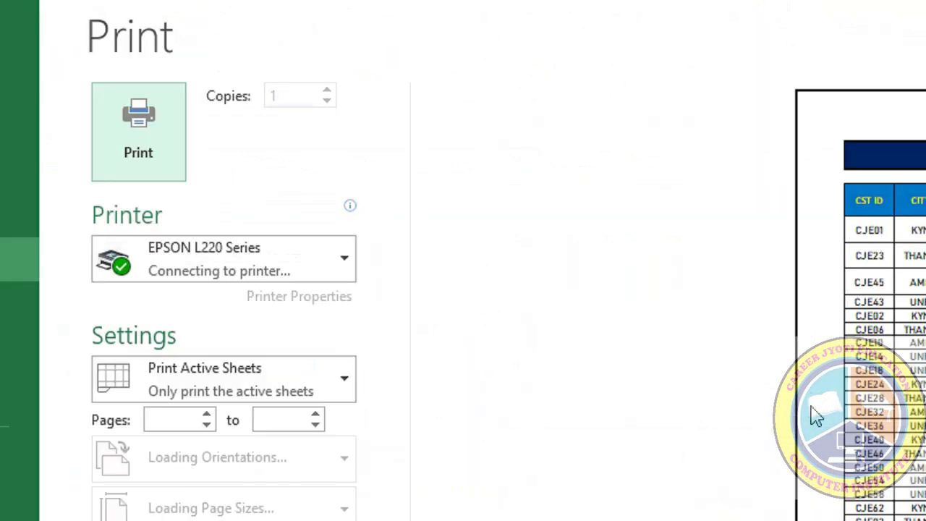
pyautogui.press('alt')
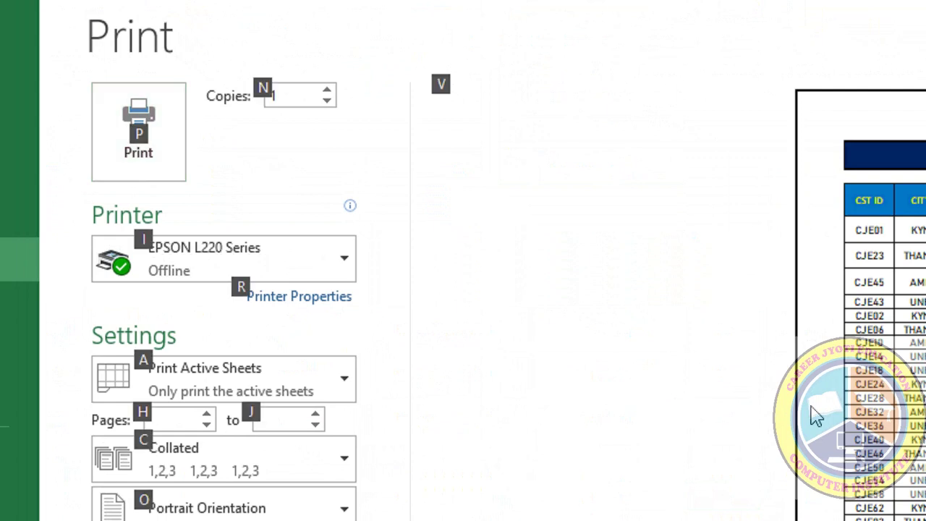
pyautogui.press('v')
pyautogui.press('alt')
pyautogui.press('alt')
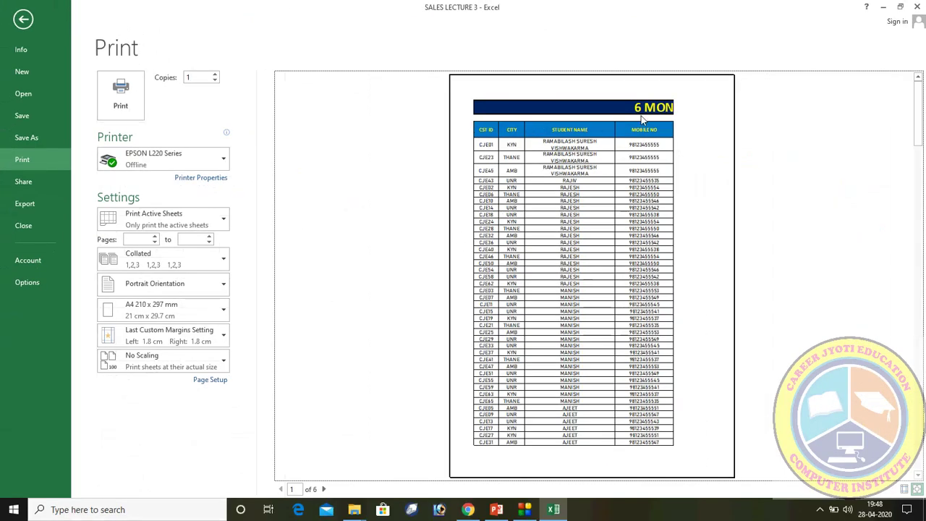
# - Page through the previewed sheets to page 4, return to page 1, and close the preview
pyautogui.click(323, 490)
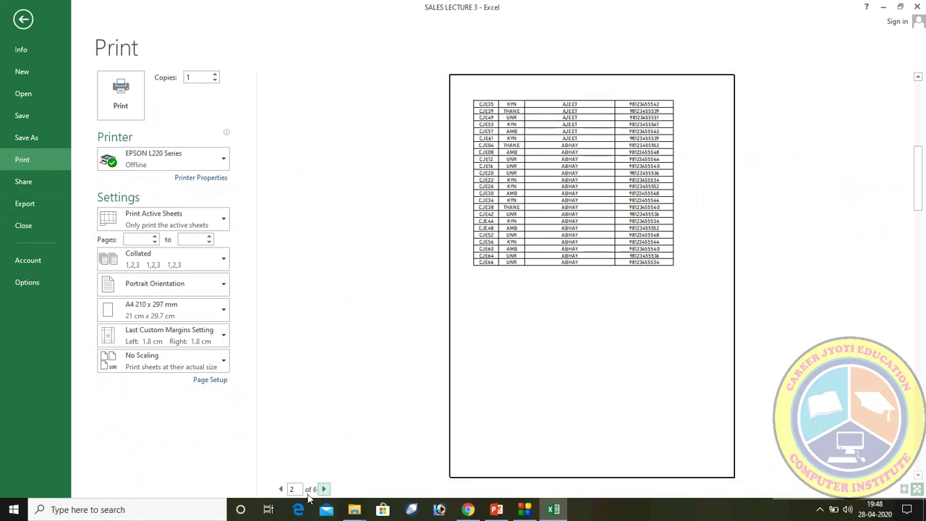
pyautogui.click(324, 490)
pyautogui.click(323, 490)
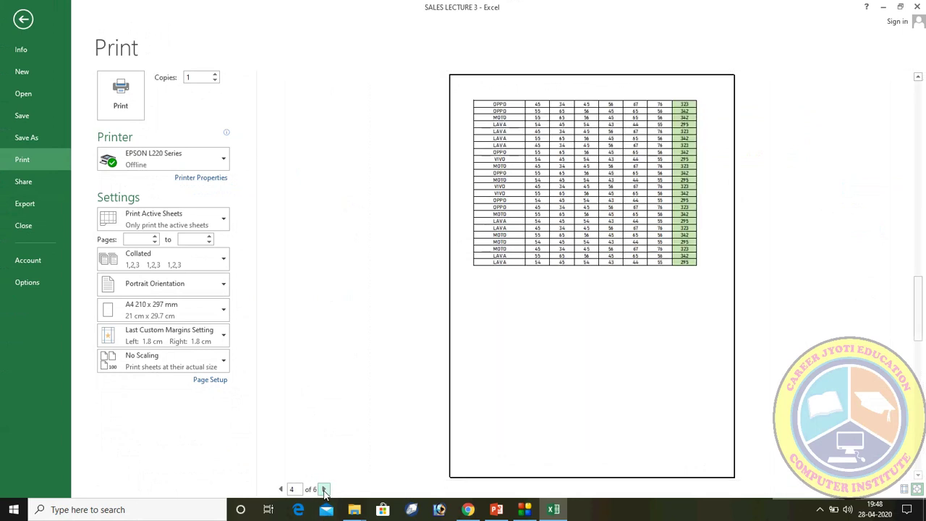
pyautogui.click(280, 490)
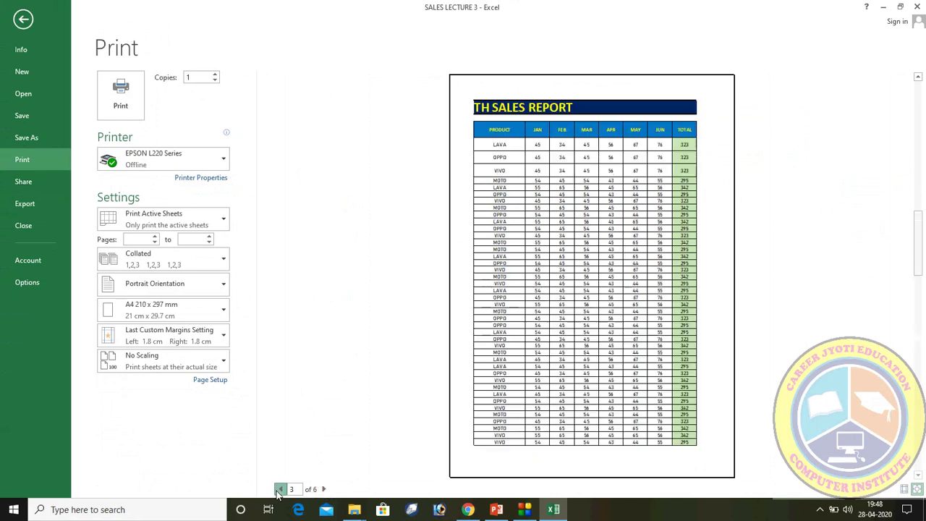
pyautogui.click(280, 490)
pyautogui.click(280, 489)
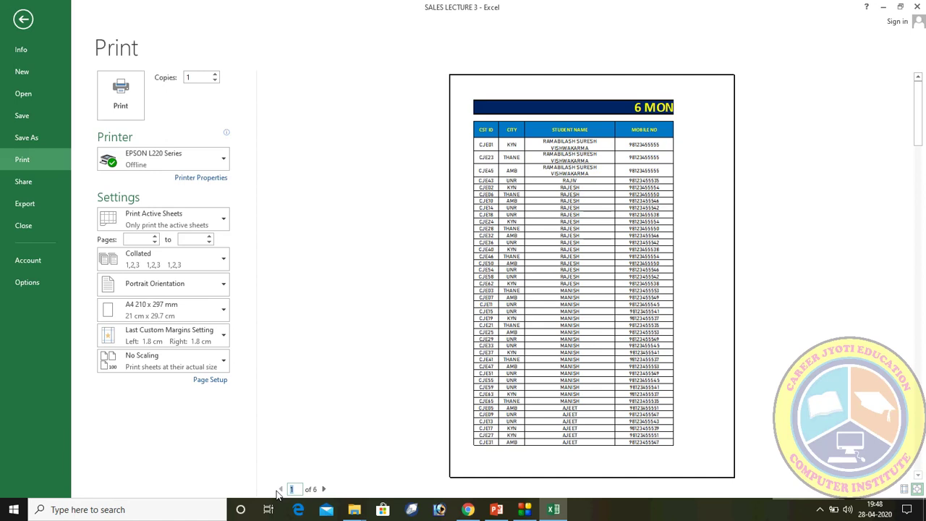
pyautogui.press('Escape')
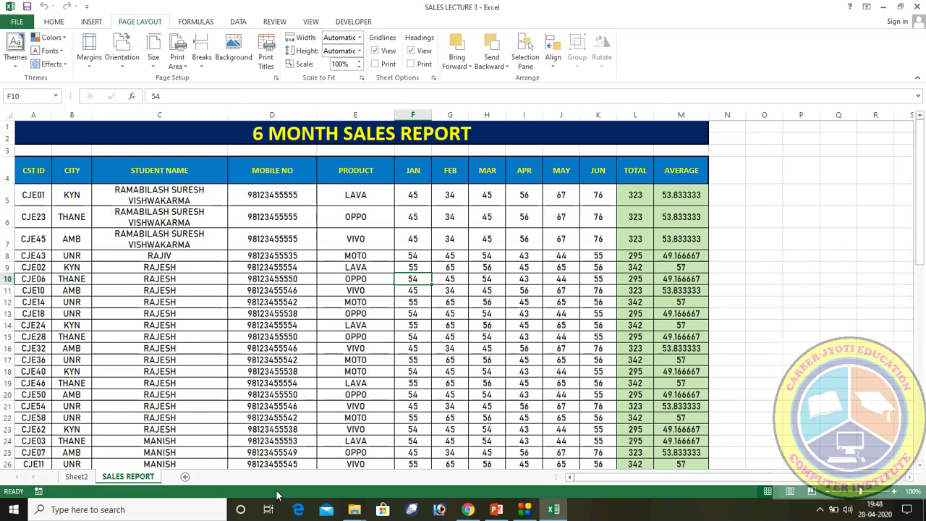
# - Apply the Narrow margin preset to the sales report and check where the page break lines fall
pyautogui.click(337, 269)
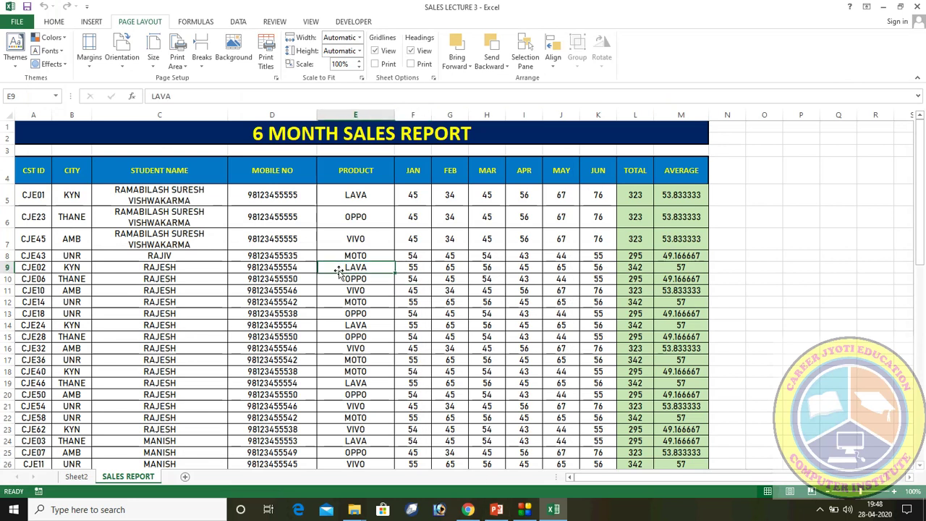
pyautogui.click(303, 268)
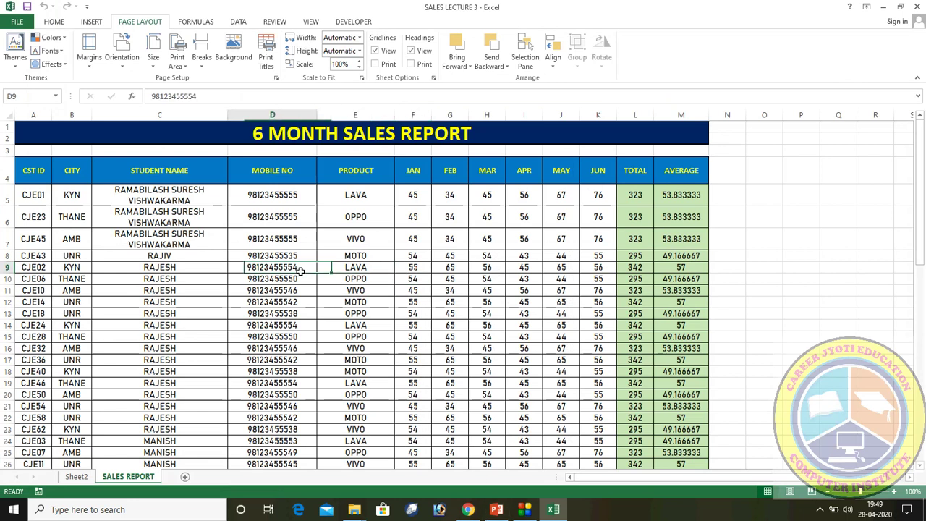
pyautogui.click(84, 66)
pyautogui.click(369, 257)
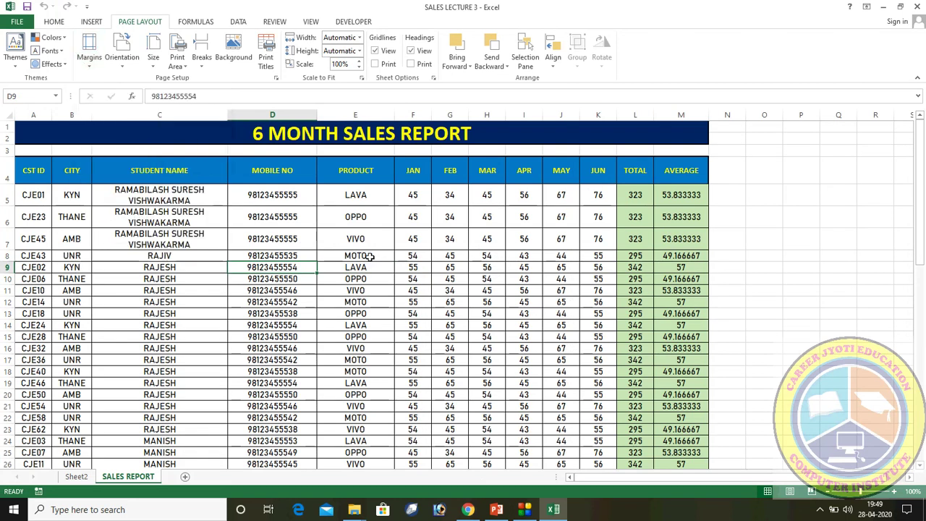
pyautogui.click(90, 65)
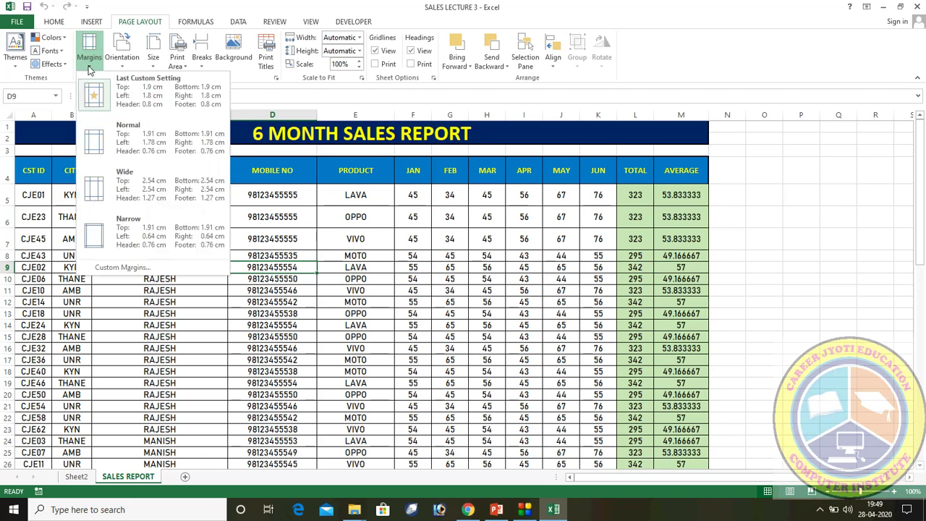
pyautogui.click(121, 230)
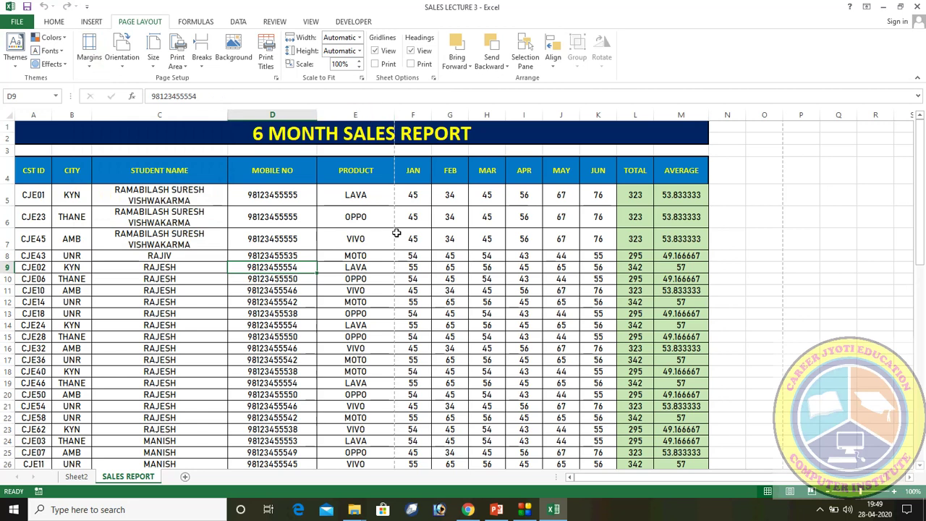
pyautogui.scroll(-10, 394, 238)
pyautogui.scroll(-8, 393, 255)
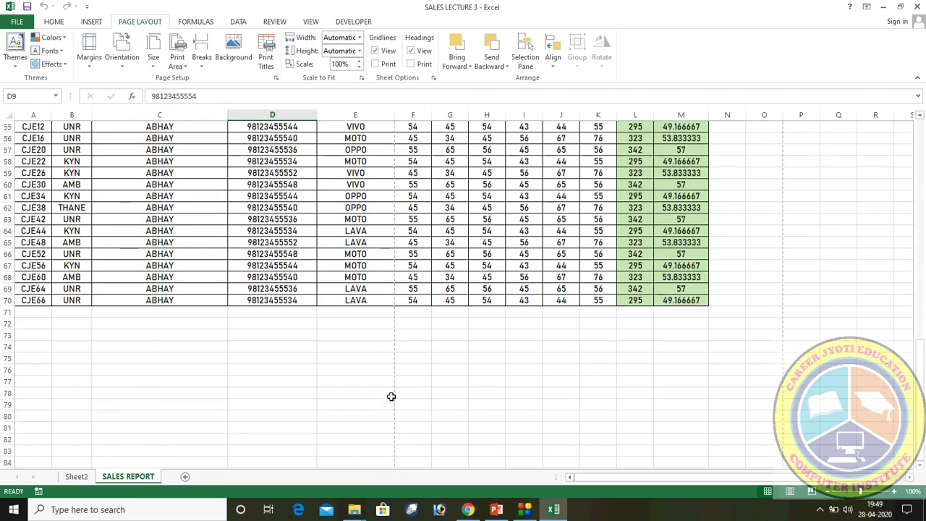
pyautogui.scroll(18, 402, 238)
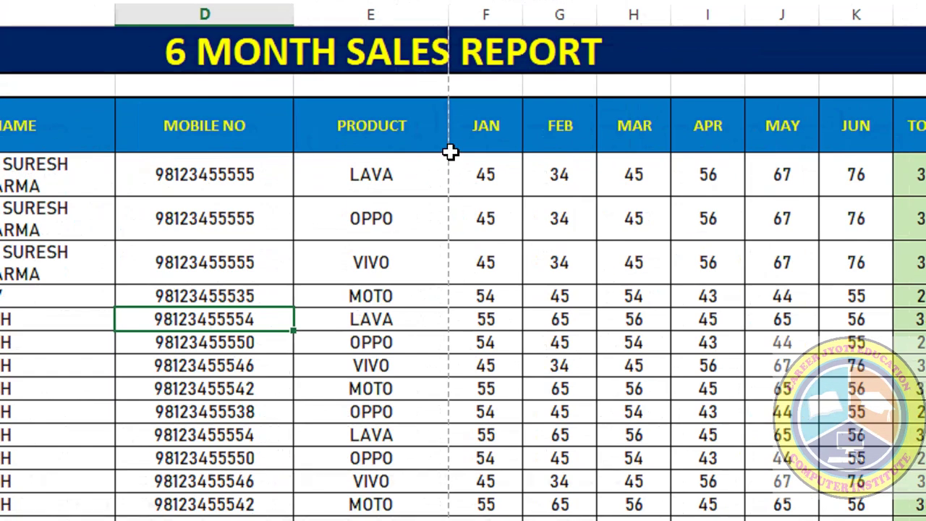
pyautogui.scroll(-4, 459, 227)
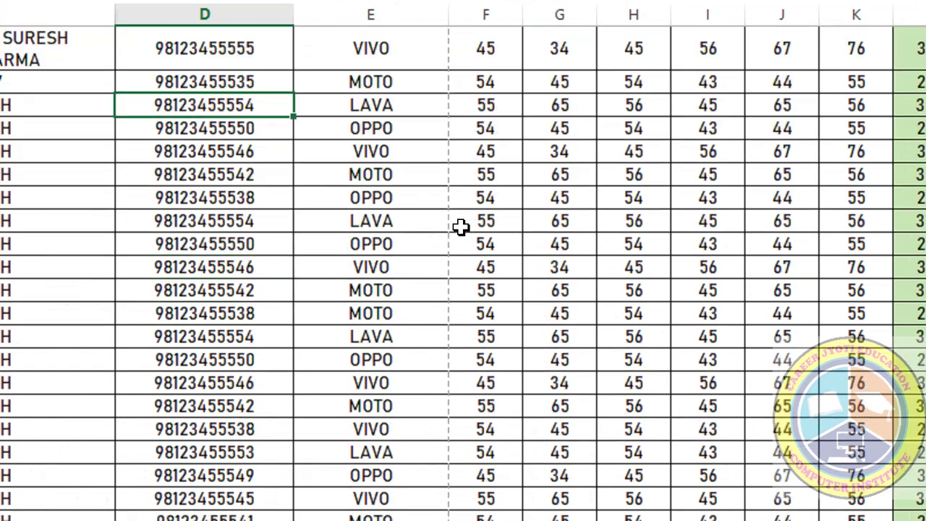
pyautogui.scroll(4, 442, 242)
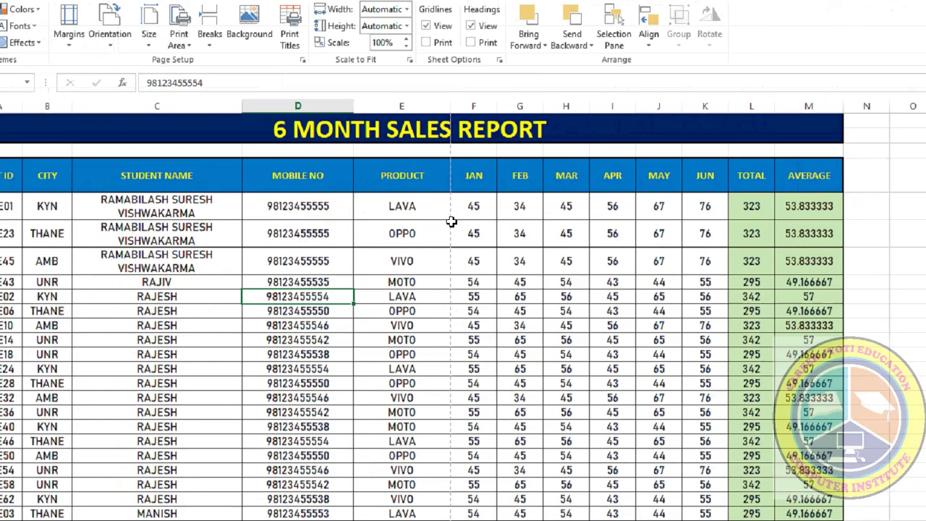
pyautogui.hotkey('alt', 'v')
pyautogui.press('v')
pyautogui.click(511, 98)
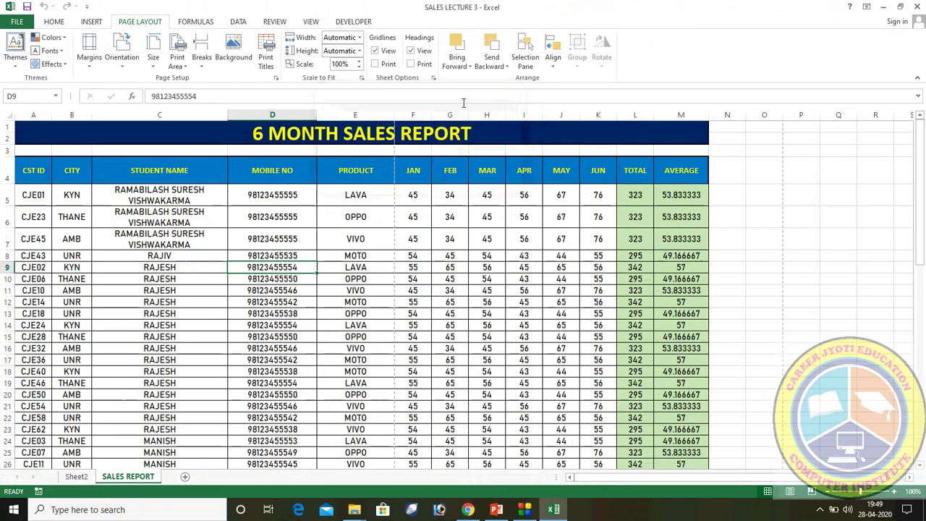
# - Try the Normal and Wide margin presets on the sales report to compare their page breaks
pyautogui.click(94, 63)
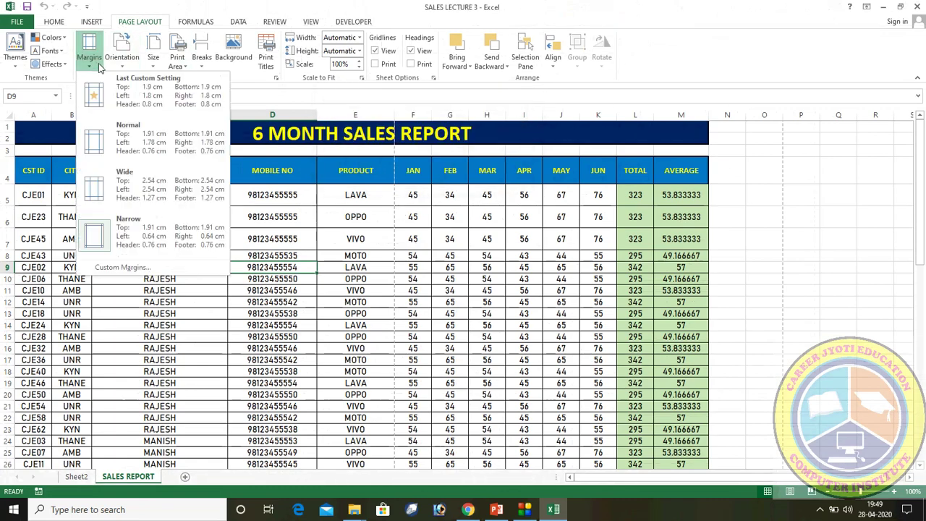
pyautogui.click(118, 156)
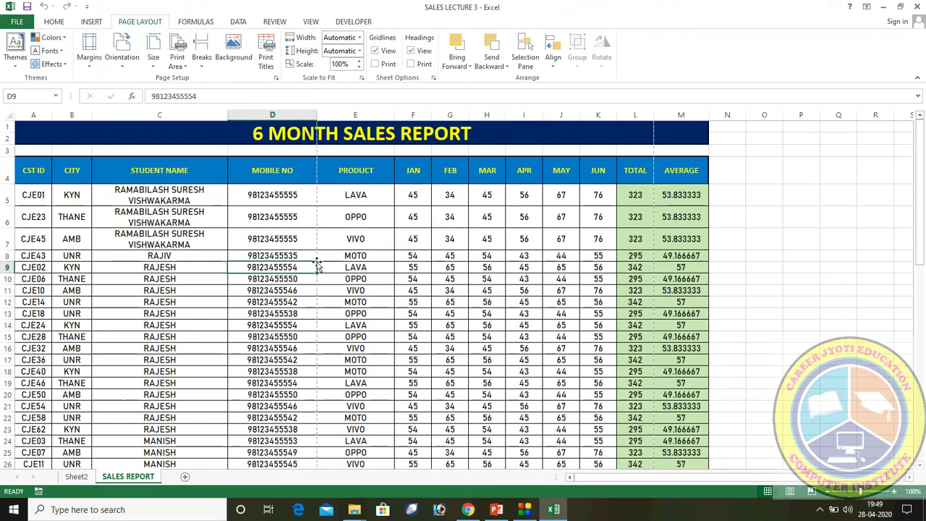
pyautogui.click(90, 70)
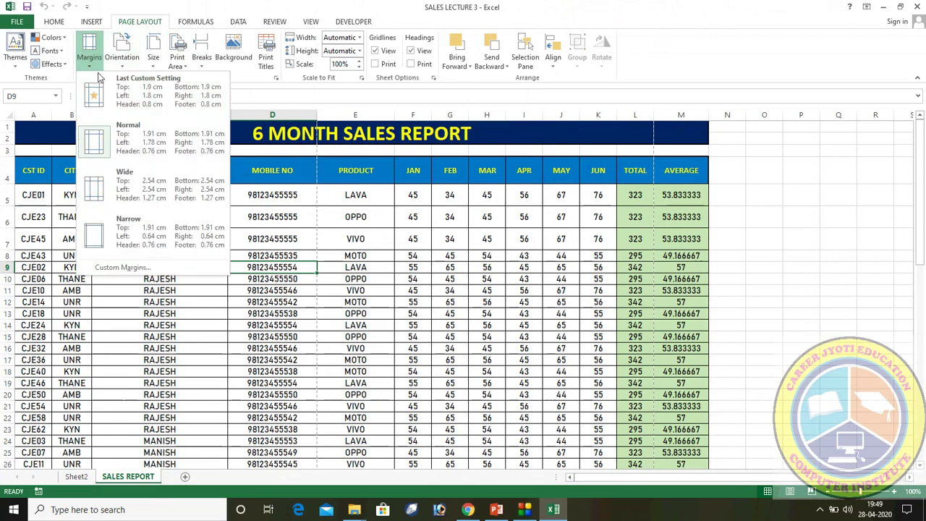
pyautogui.click(109, 181)
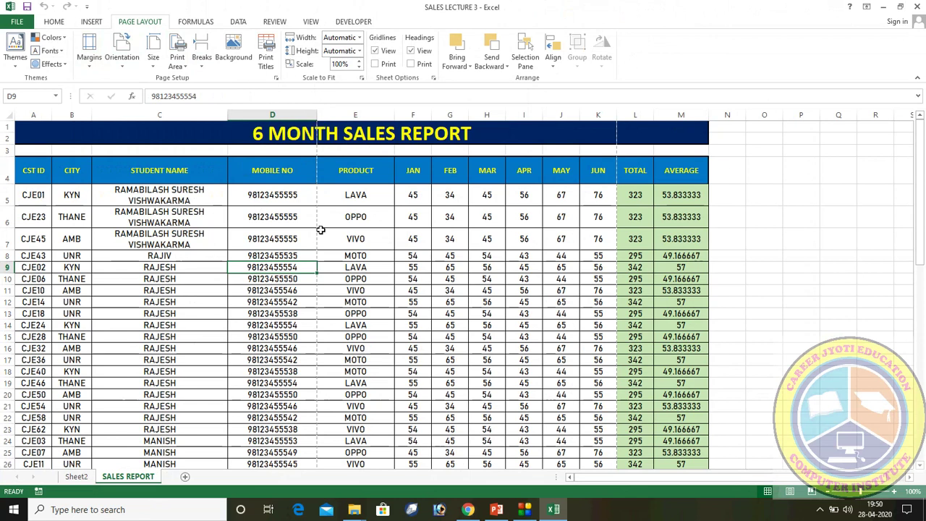
# - Switch the sales report's page margins back to the Narrow preset
pyautogui.click(90, 63)
pyautogui.click(130, 232)
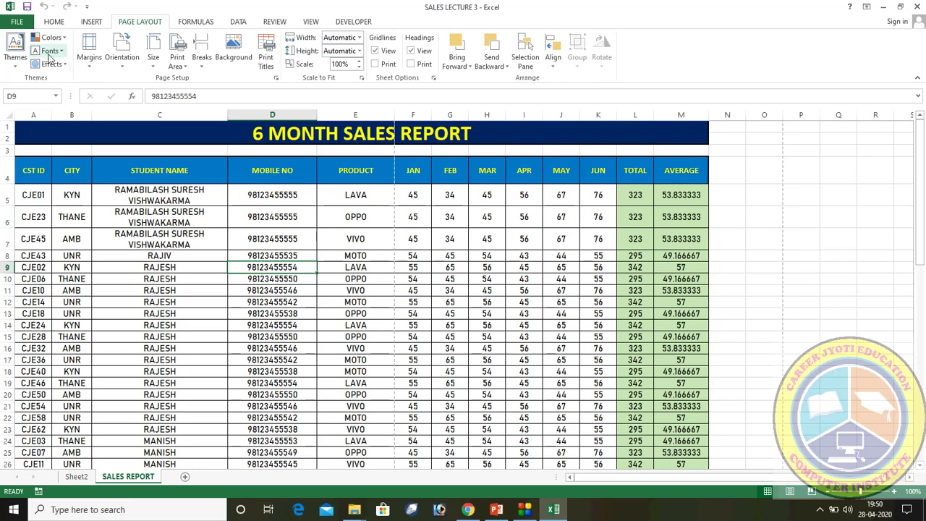
pyautogui.click(93, 64)
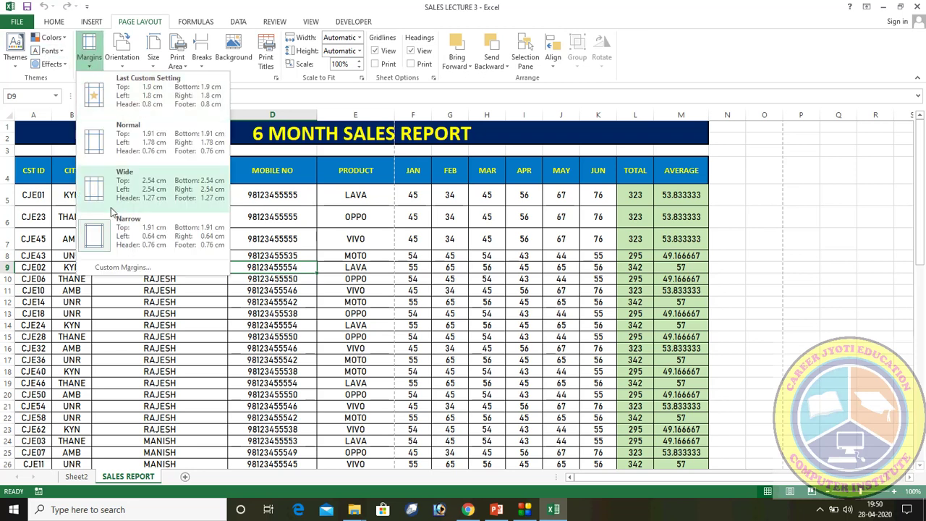
pyautogui.click(387, 269)
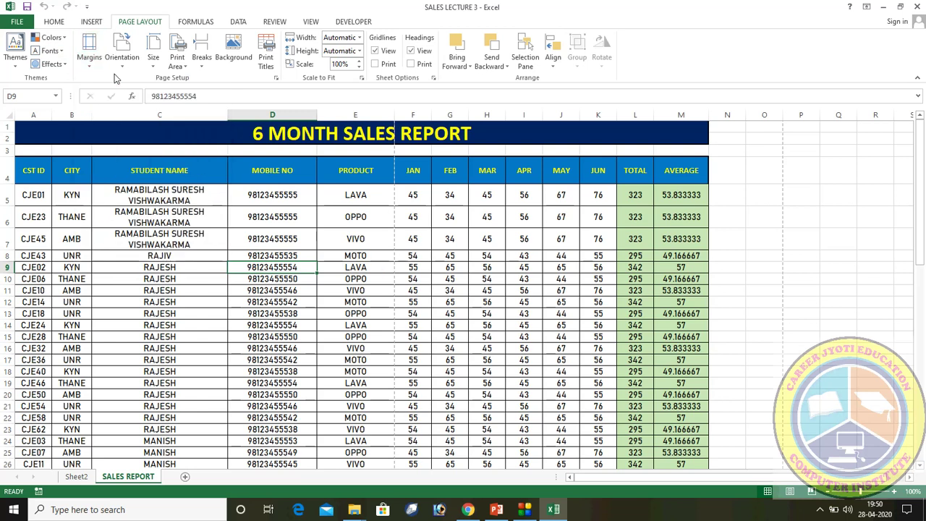
# - Set custom page margins with both the top and bottom margins at .9
pyautogui.click(93, 64)
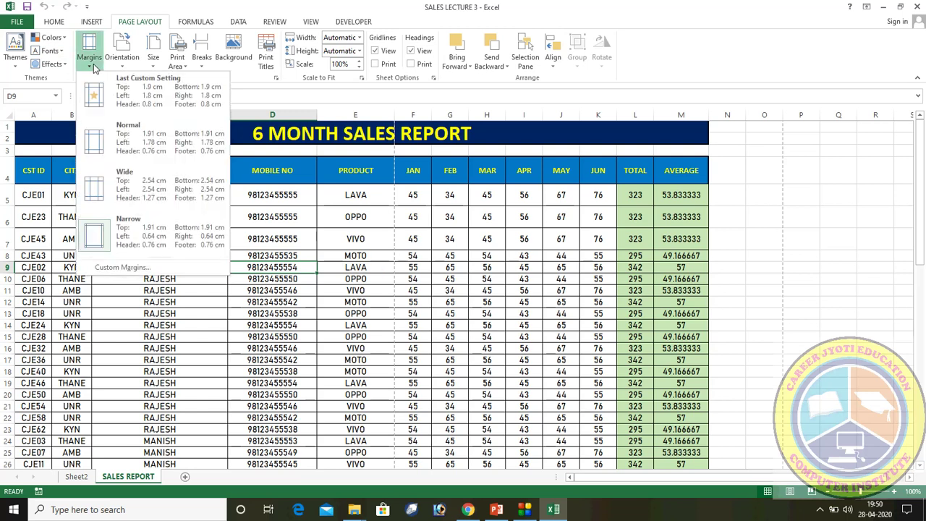
pyautogui.click(110, 268)
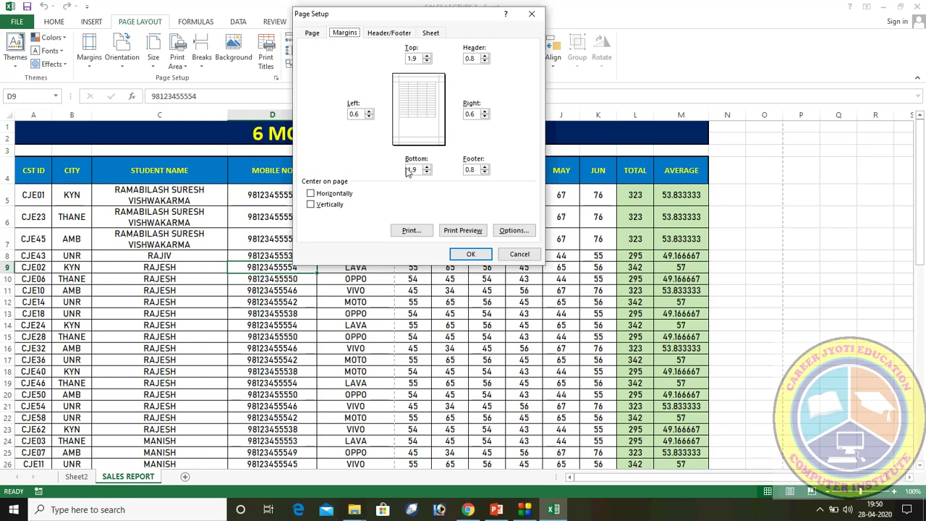
pyautogui.click(411, 59)
pyautogui.click(409, 169)
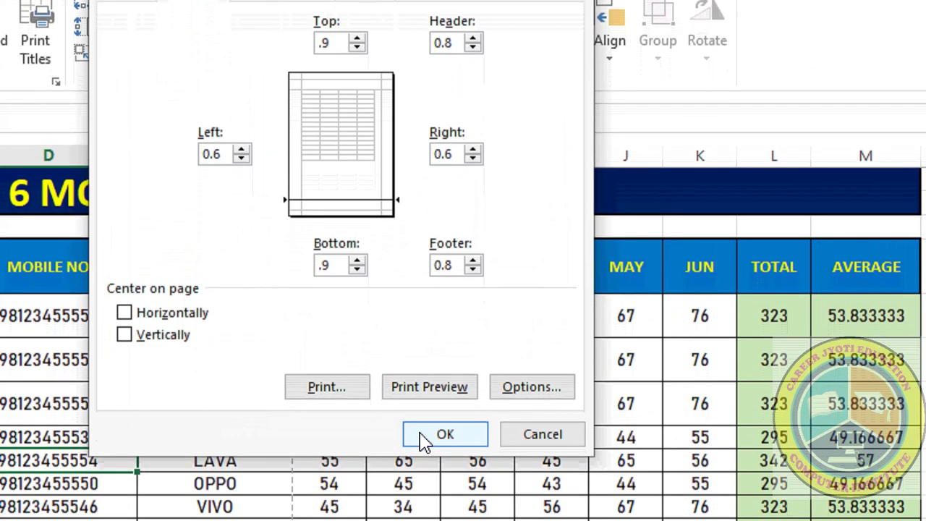
pyautogui.click(424, 440)
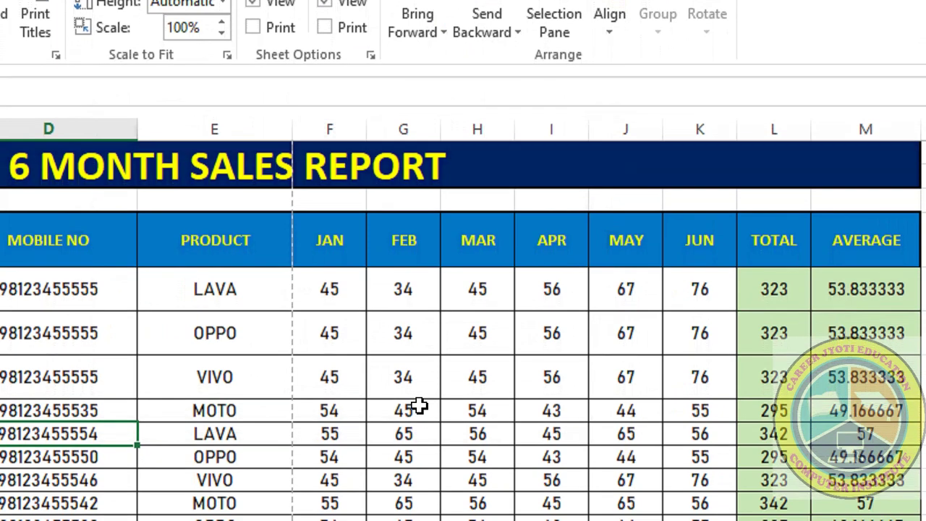
# - Check the sales report's first page with the custom margins in print preview and return to the sheet
pyautogui.hotkey('alt', 'v')
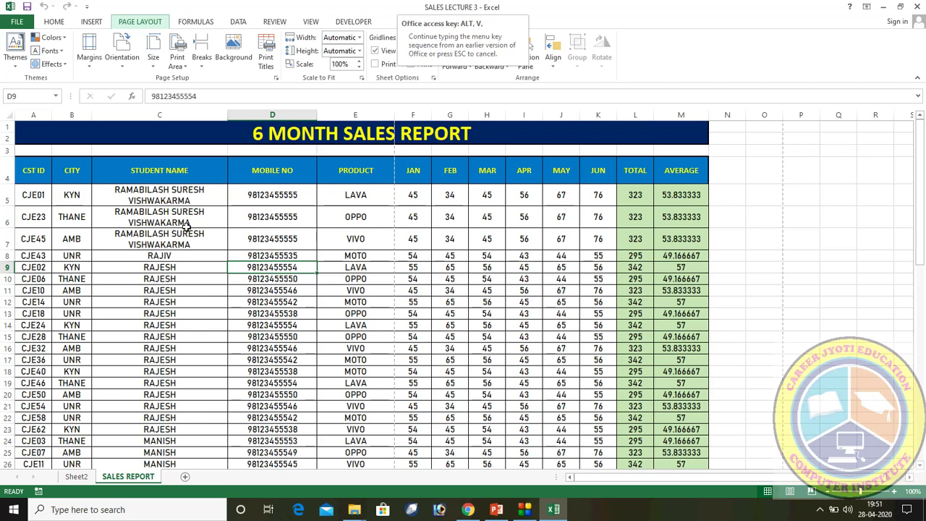
pyautogui.click(374, 283)
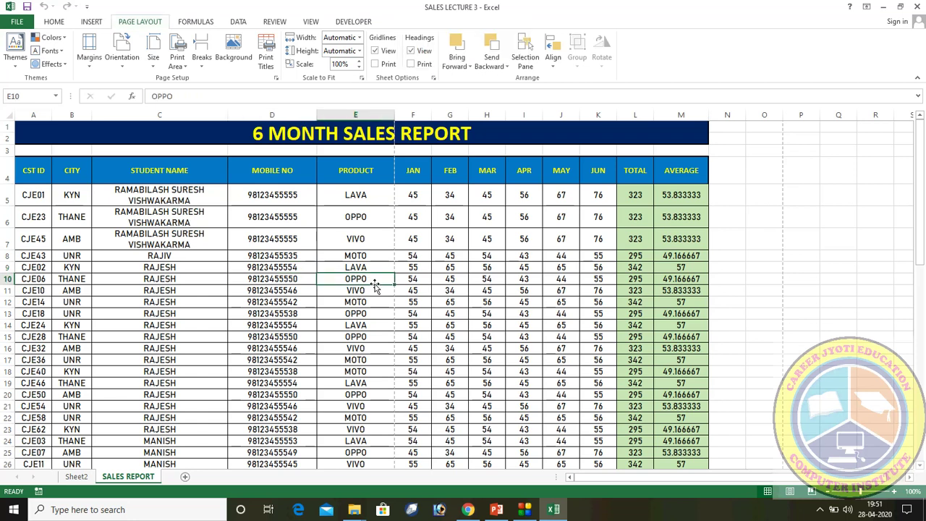
pyautogui.hotkey('ctrl', 'p')
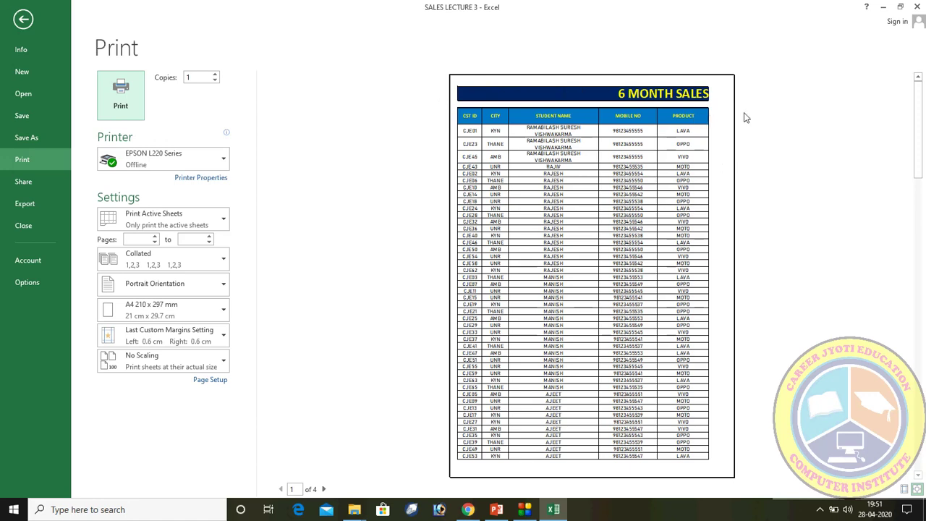
pyautogui.press('Escape')
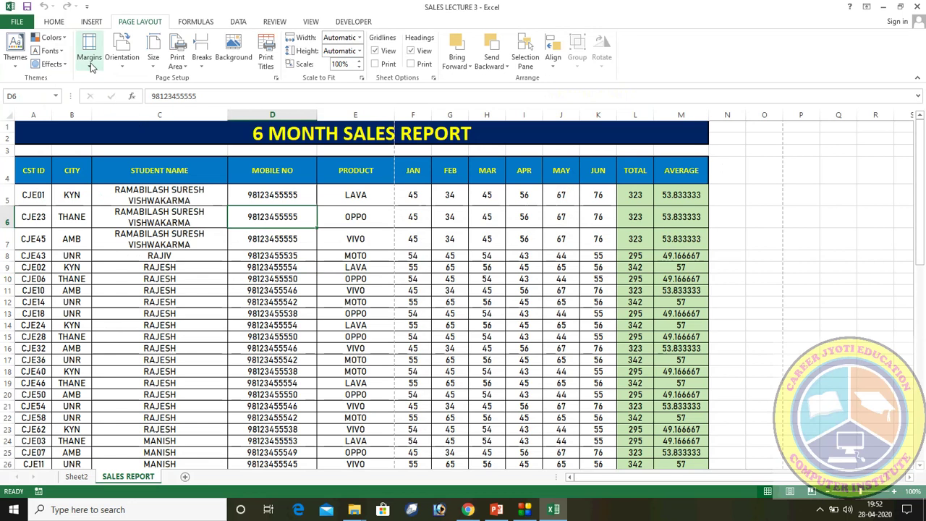
# - Check the sales report's first page in print preview, return to the sheet and look through its rows
pyautogui.click(251, 291)
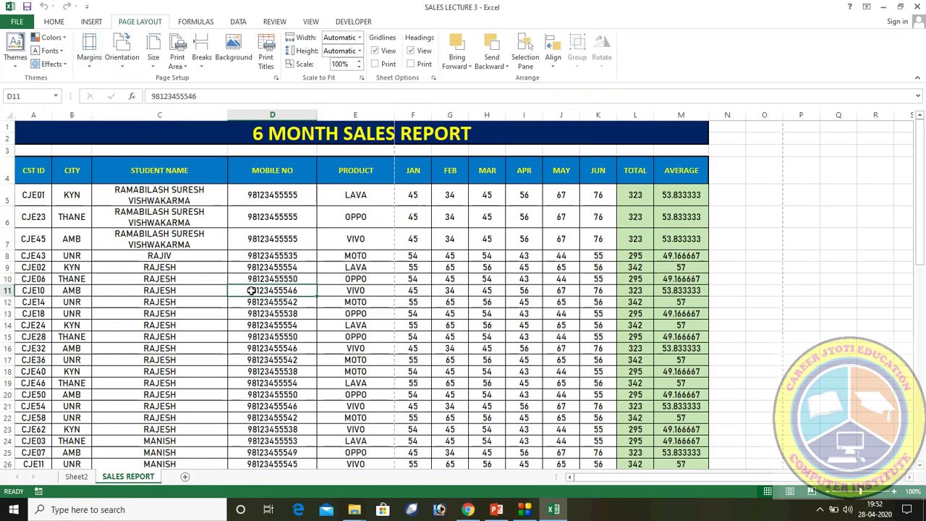
pyautogui.hotkey('ctrl', 'p')
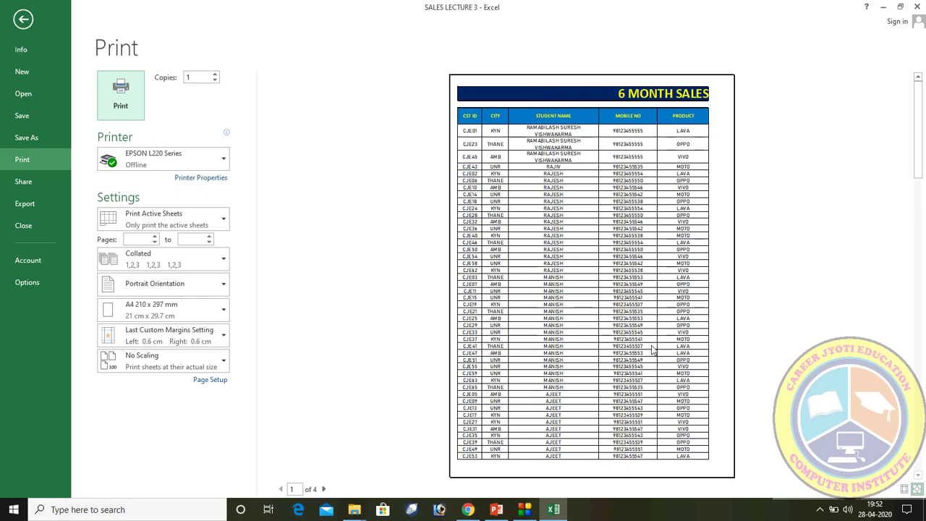
pyautogui.press('Escape')
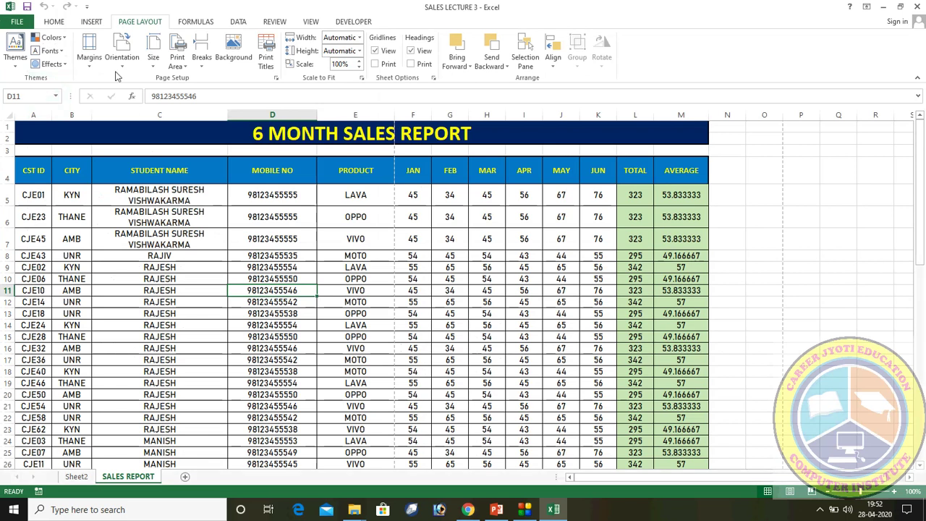
pyautogui.scroll(-8, 380, 153)
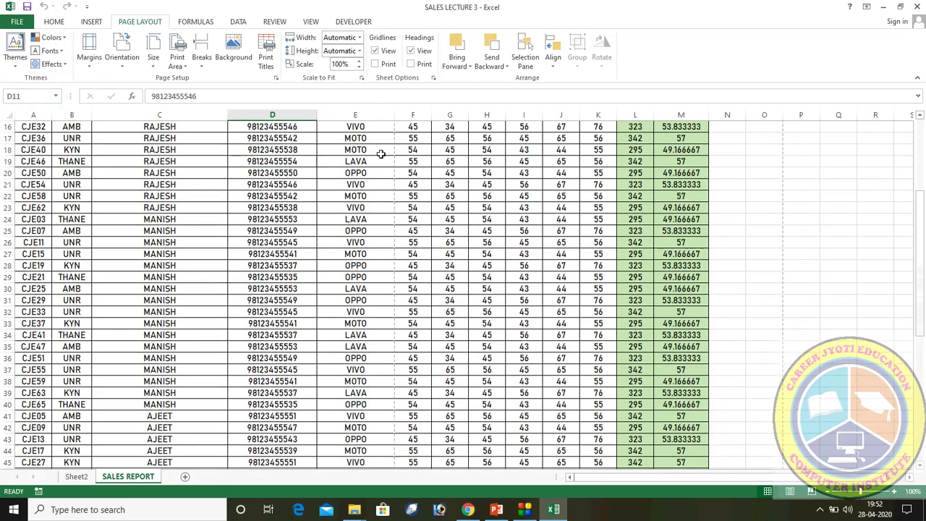
pyautogui.scroll(8, 397, 295)
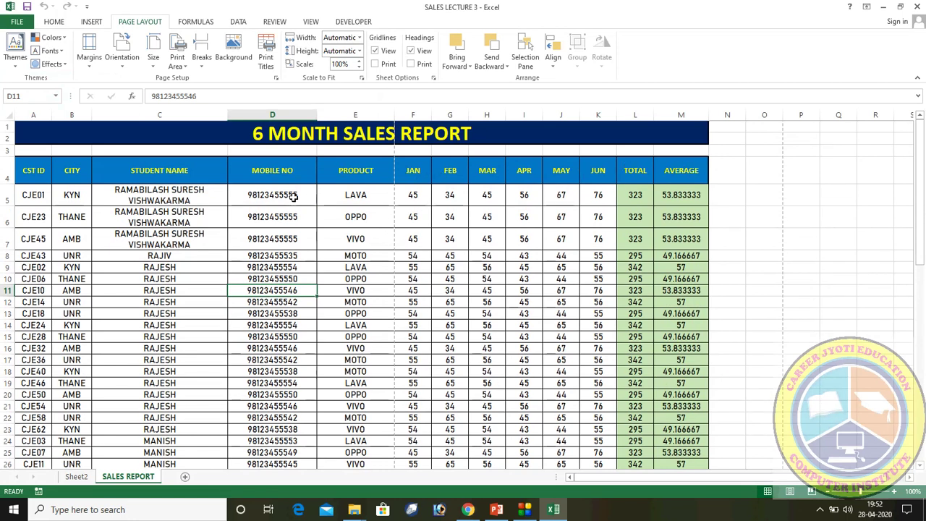
# - View the available page orientation options and look over the portrait page breaks in the sales report
pyautogui.click(423, 176)
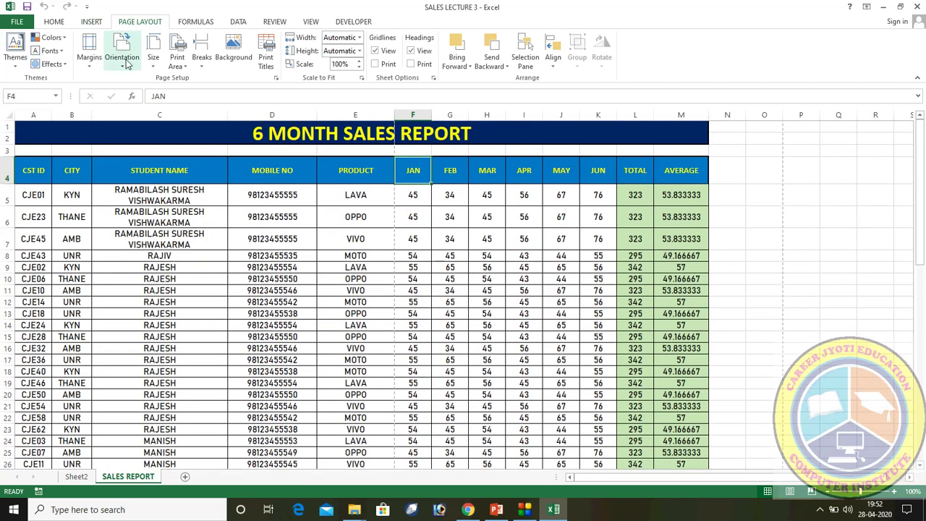
pyautogui.click(122, 46)
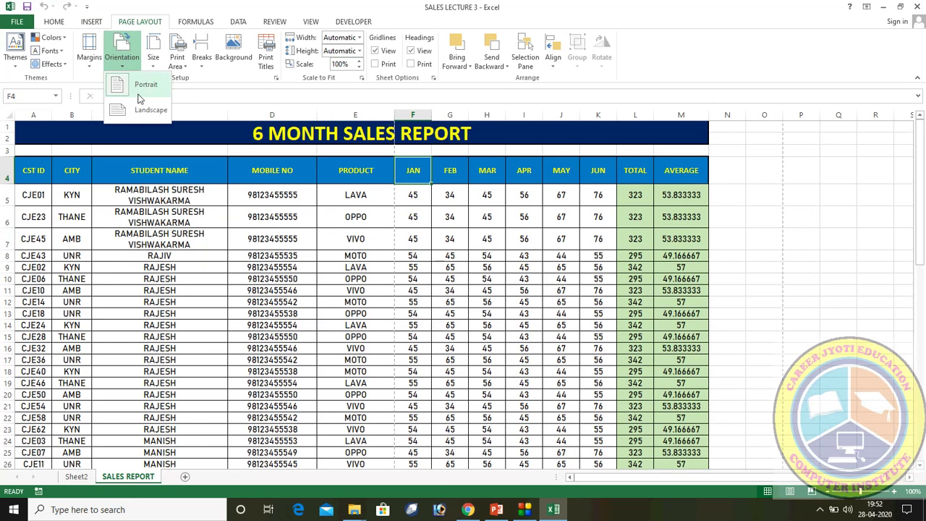
pyautogui.click(130, 172)
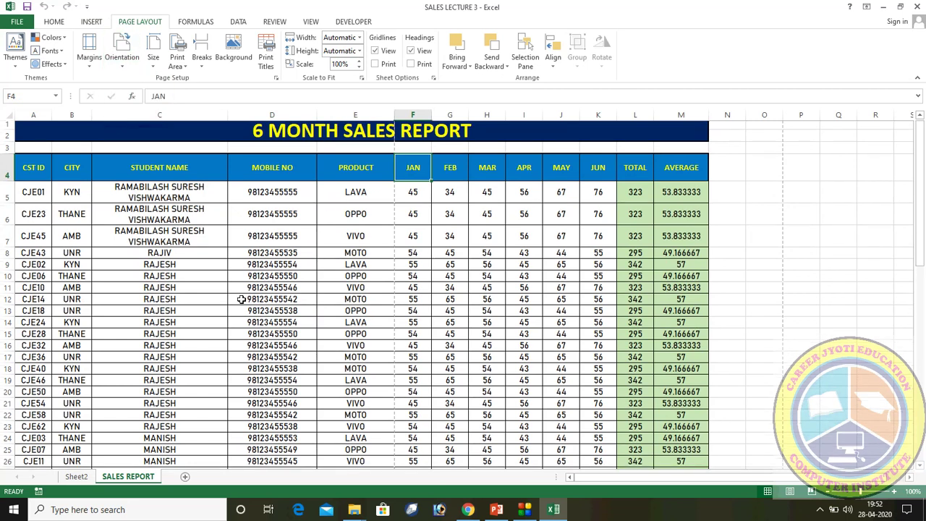
pyautogui.scroll(-8, 241, 299)
pyautogui.scroll(-6, 241, 300)
pyautogui.scroll(8, 241, 300)
pyautogui.scroll(6, 241, 300)
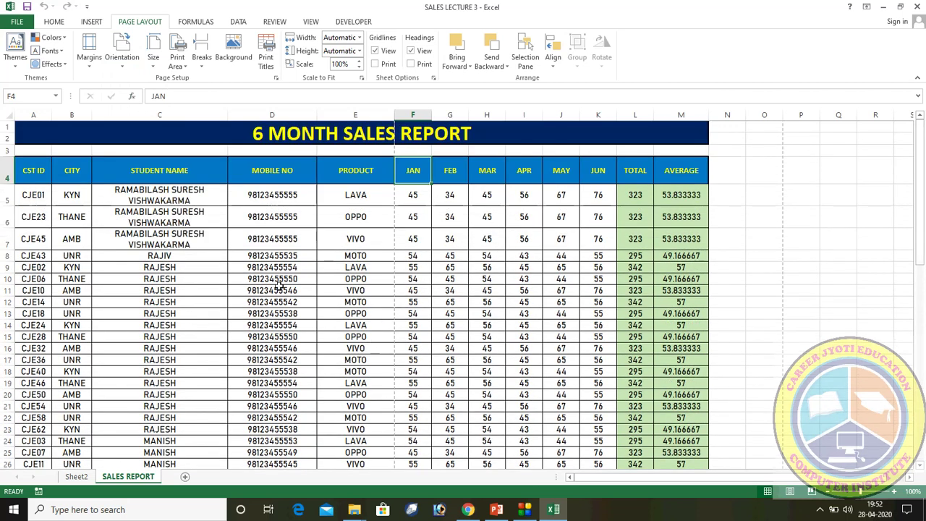
# - Switch to PowerPoint to view the Page Orientation slide comparing Portrait and Landscape, and return to Excel
pyautogui.click(492, 511)
pyautogui.scroll(-1, 669, 340)
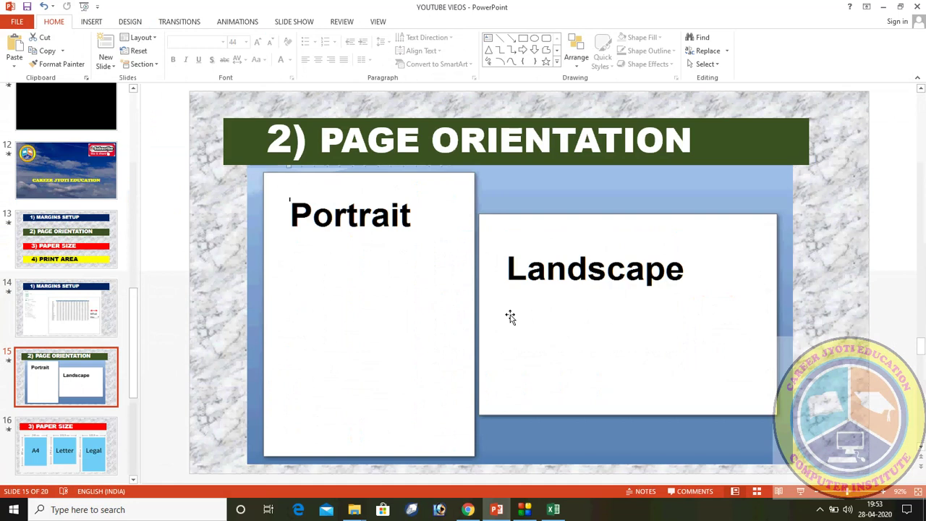
pyautogui.click(555, 509)
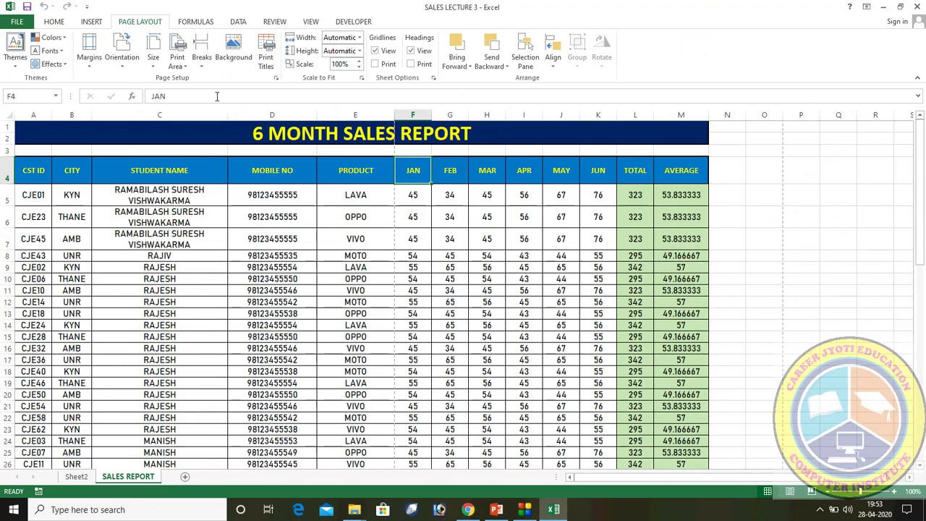
# - Try the Landscape page orientation on the sales report and look through its page breaks
pyautogui.click(123, 59)
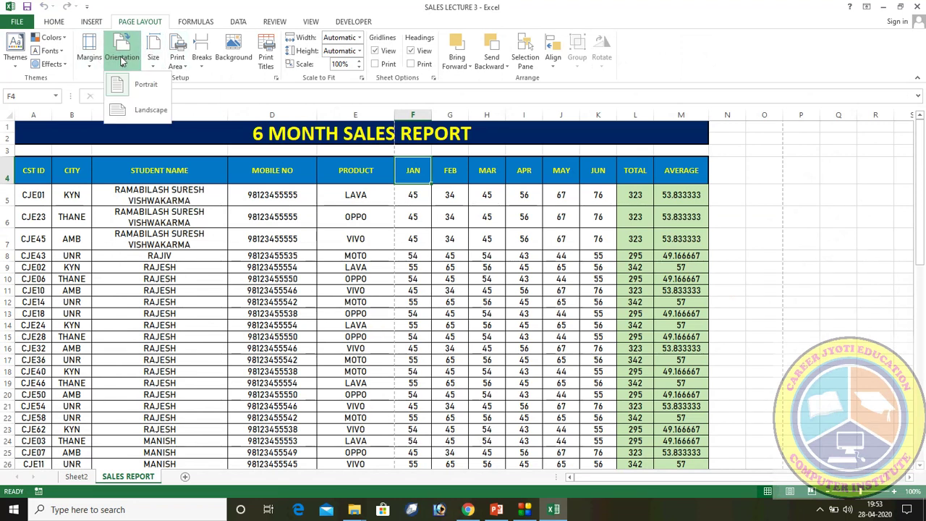
pyautogui.click(136, 120)
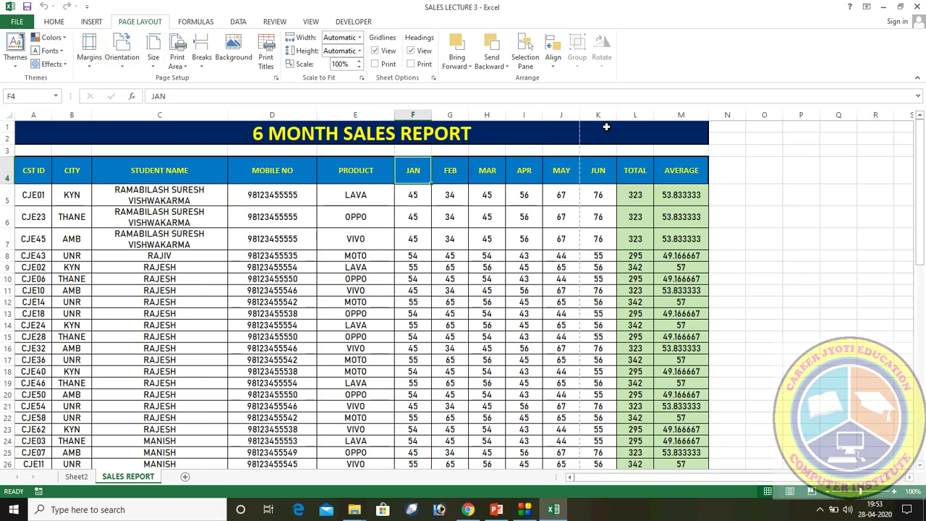
pyautogui.scroll(-5, 569, 181)
pyautogui.scroll(5, 568, 182)
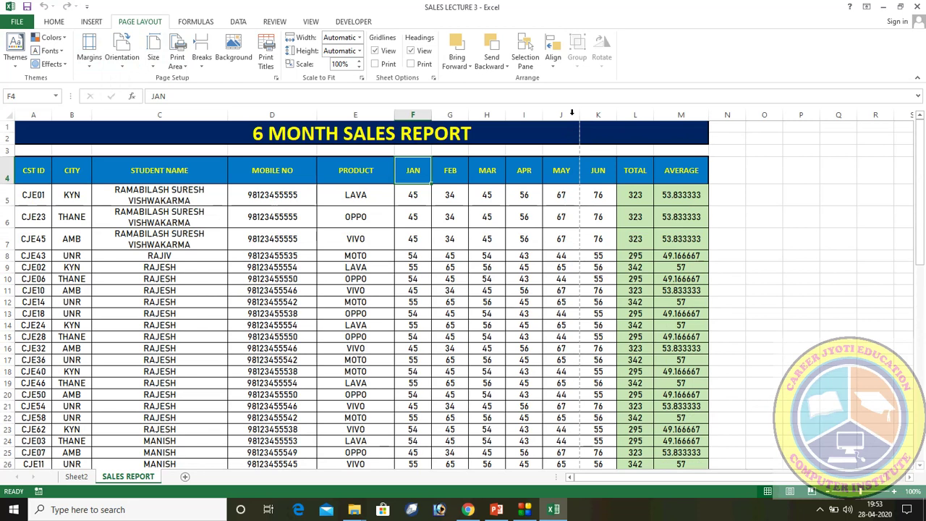
pyautogui.scroll(-2, 577, 267)
pyautogui.scroll(-6, 577, 267)
pyautogui.scroll(8, 576, 267)
# - Switch the sales report's page orientation back to Portrait
pyautogui.click(89, 52)
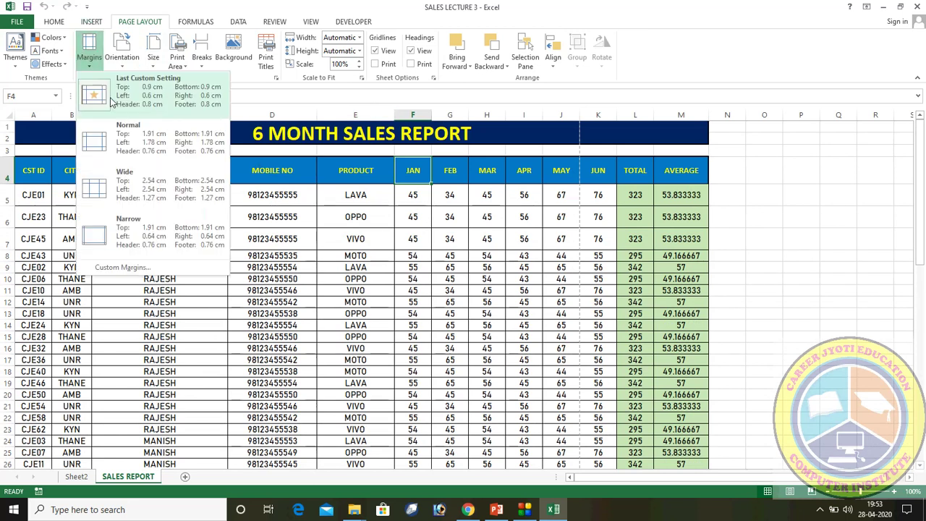
pyautogui.click(121, 56)
pyautogui.click(136, 87)
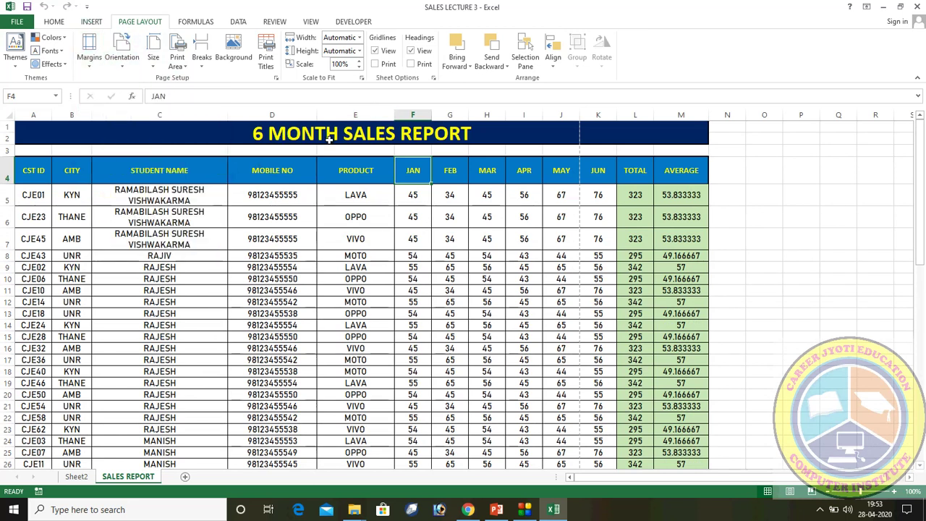
# - Set the sales report's page orientation to Landscape and check its column and row page breaks
pyautogui.click(122, 52)
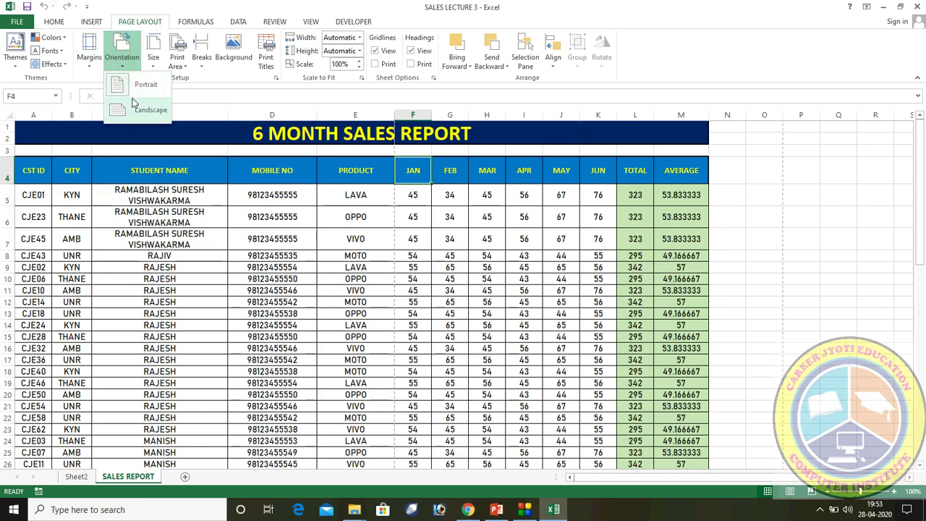
pyautogui.click(137, 85)
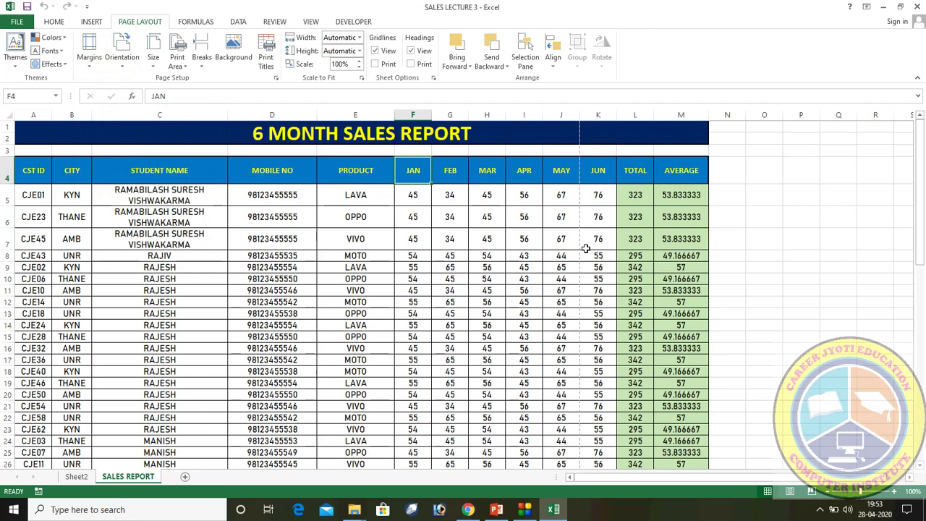
pyautogui.scroll(-4, 585, 249)
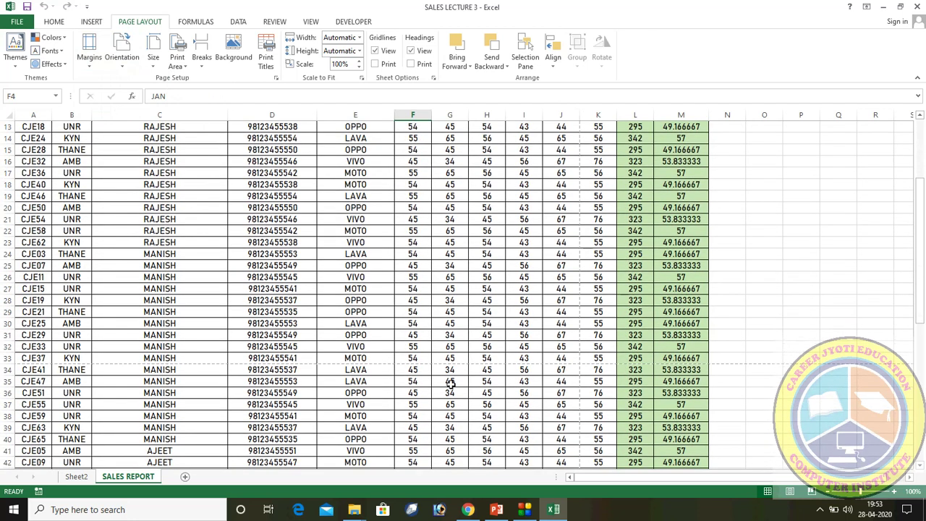
pyautogui.scroll(-3, 482, 362)
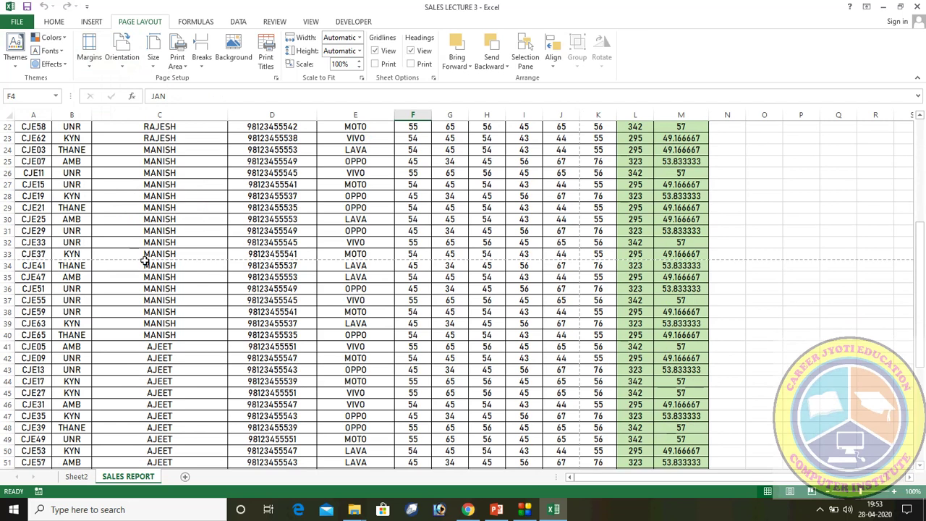
pyautogui.scroll(-2, 149, 355)
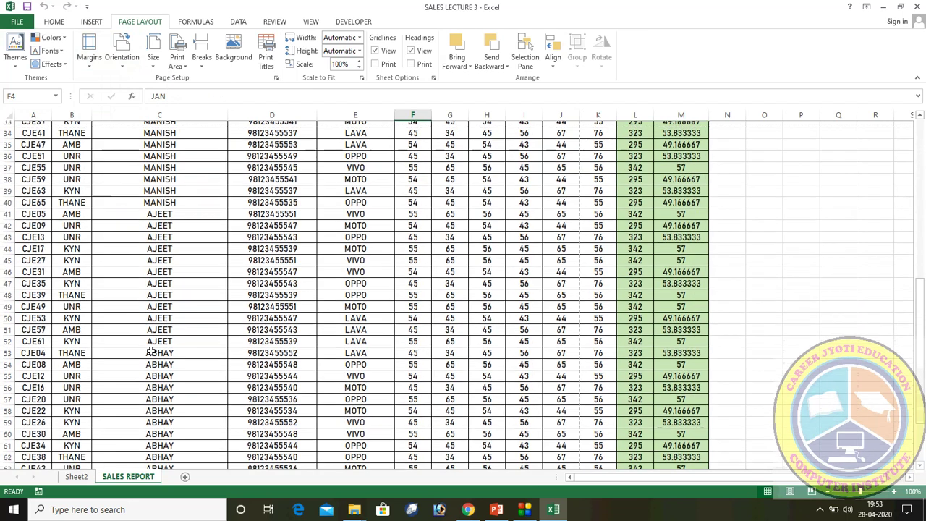
# - Try the Portrait orientation to compare its page breaks down the report, and switch back to Landscape
pyautogui.scroll(9, 149, 351)
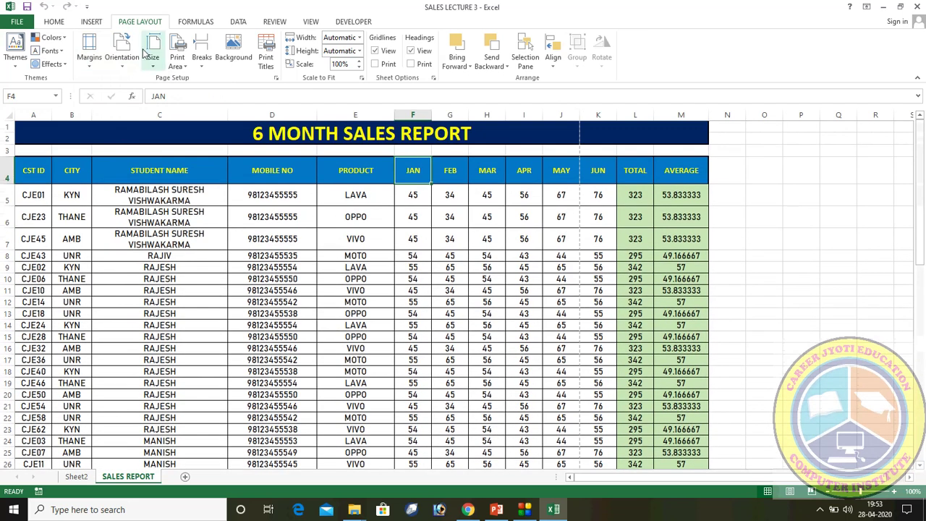
pyautogui.scroll(-8, 239, 283)
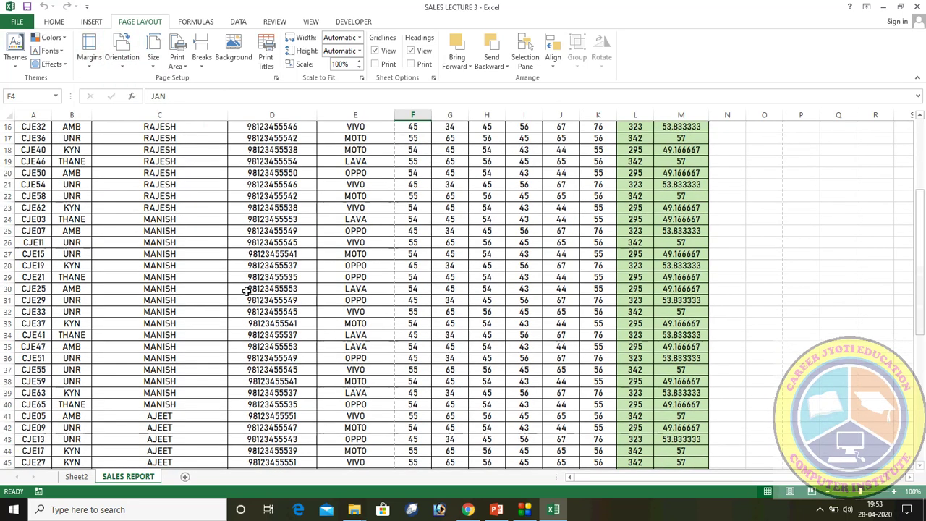
pyautogui.scroll(-8, 246, 290)
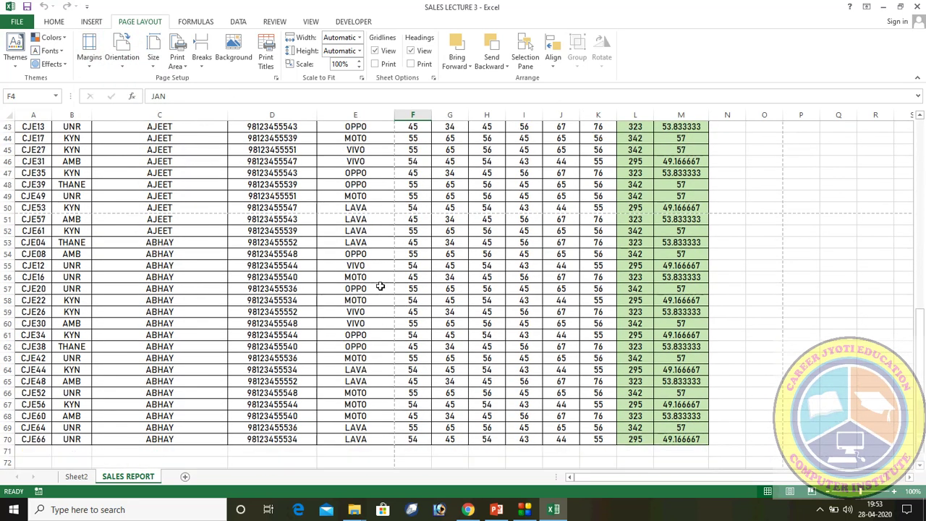
pyautogui.scroll(14, 374, 310)
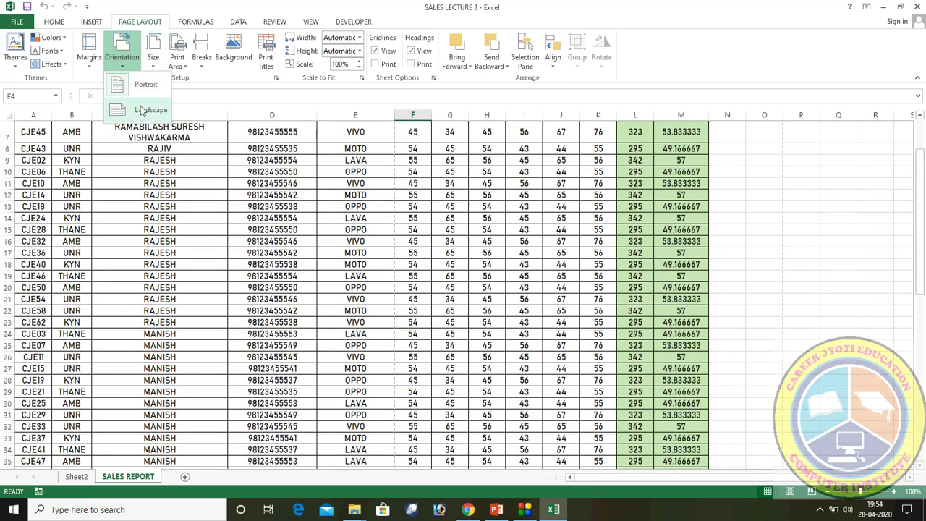
pyautogui.scroll(2, 635, 211)
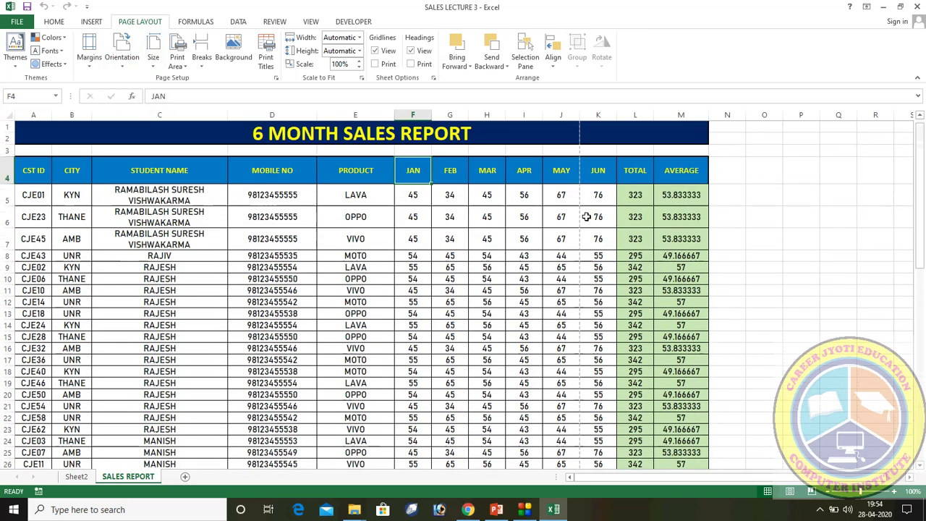
pyautogui.scroll(-4, 498, 244)
pyautogui.scroll(-4, 498, 245)
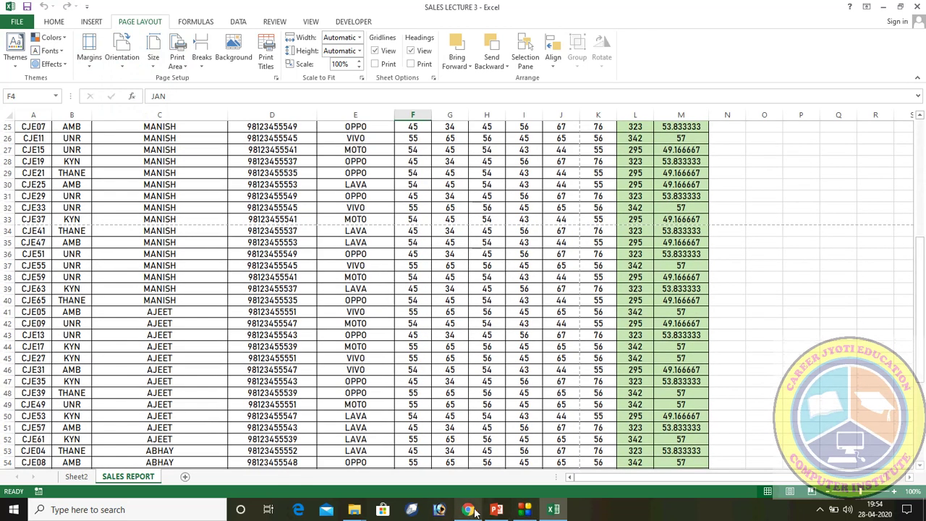
# - View the Page Orientation slide in PowerPoint again, and return to Excel to look over the landscape sheet
pyautogui.click(496, 510)
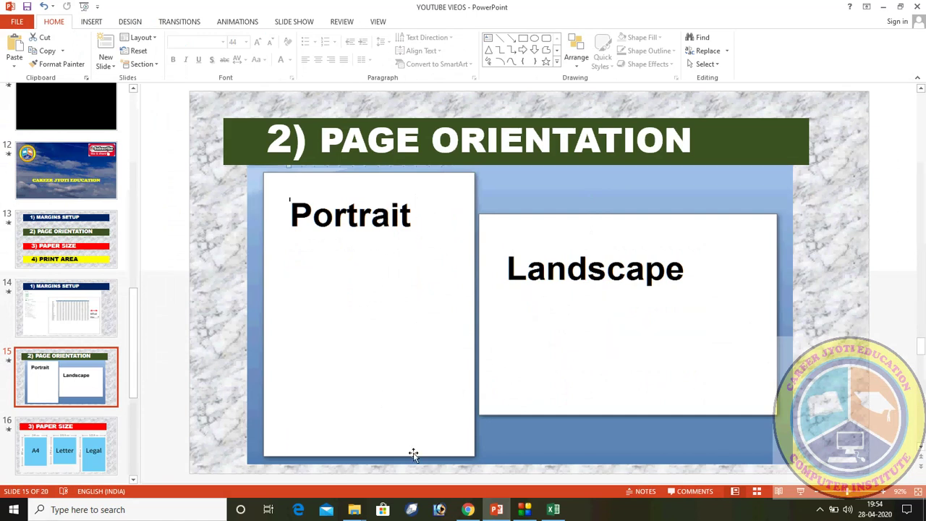
pyautogui.click(554, 509)
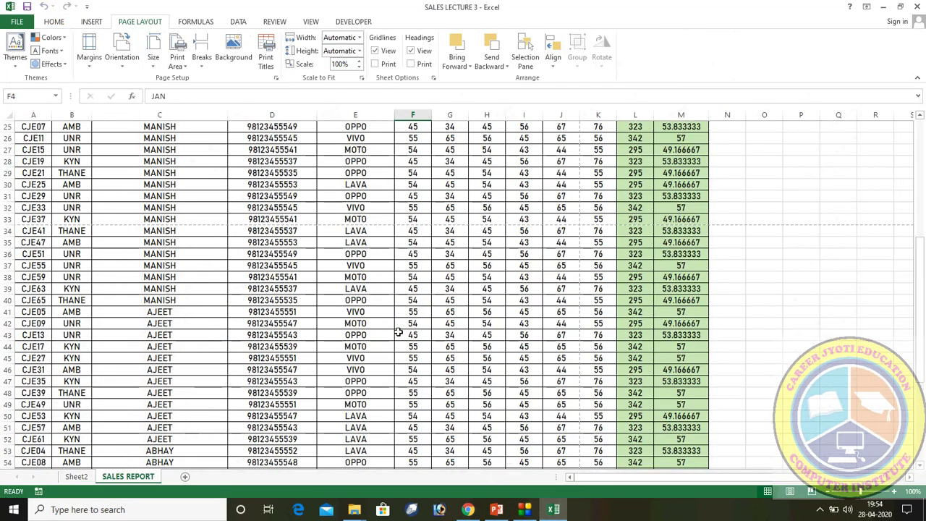
pyautogui.scroll(8, 399, 328)
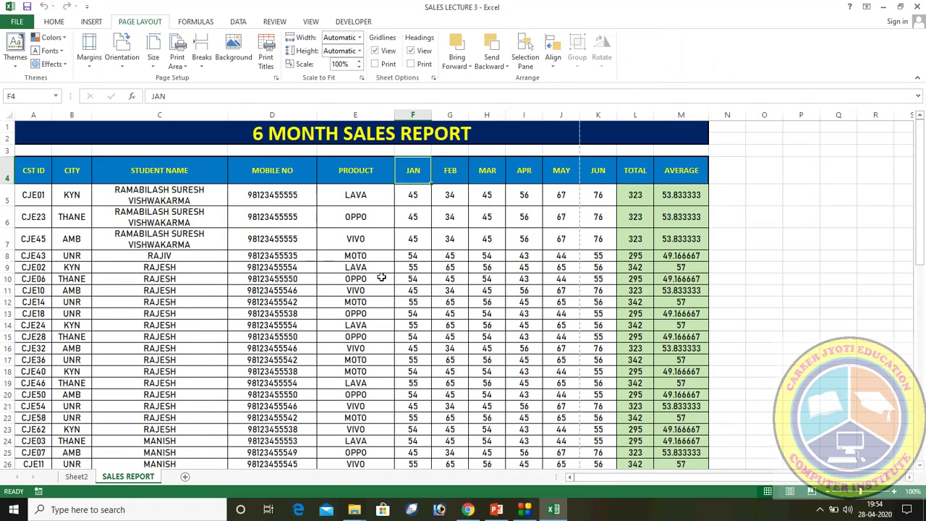
pyautogui.scroll(-3, 504, 268)
pyautogui.scroll(3, 514, 268)
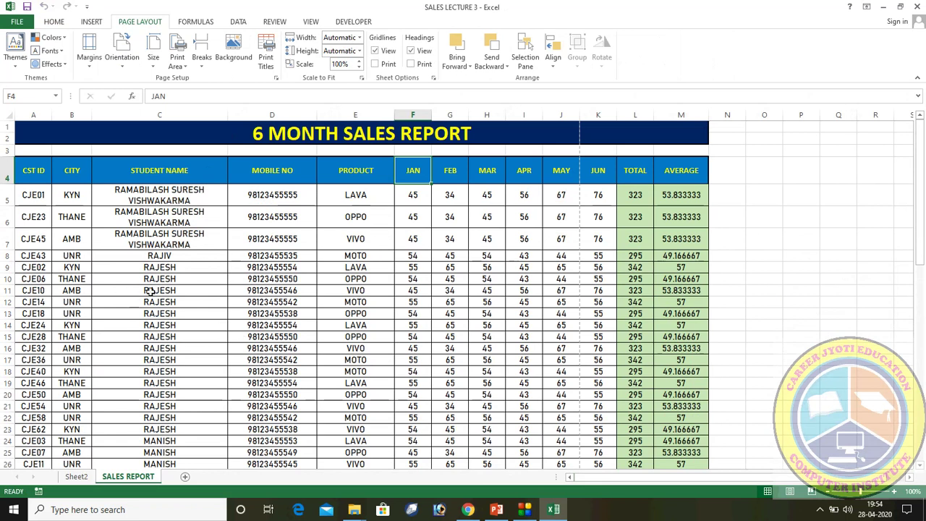
pyautogui.click(131, 66)
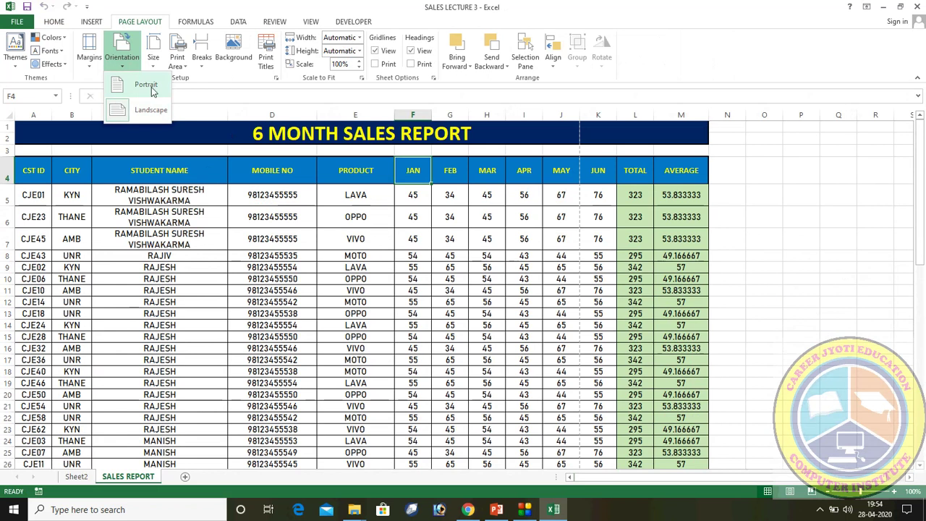
pyautogui.click(152, 108)
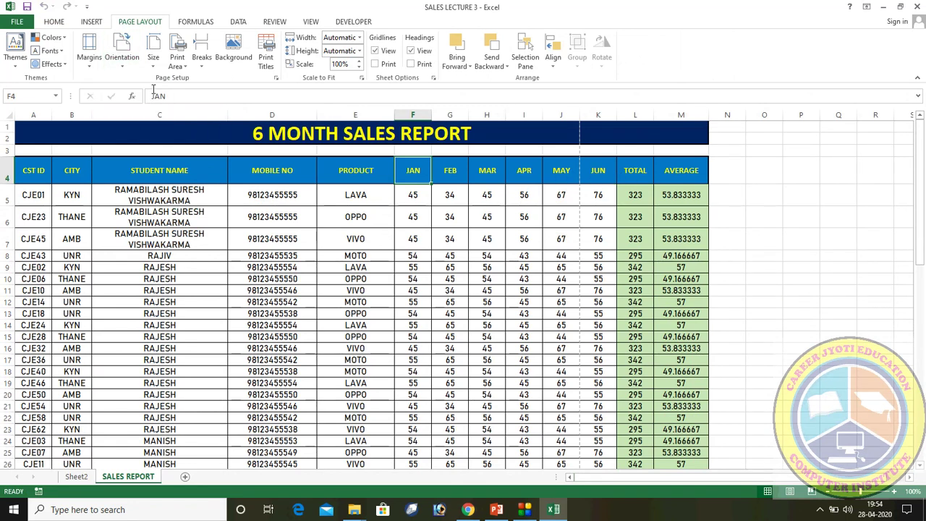
pyautogui.click(90, 68)
pyautogui.click(115, 67)
pyautogui.click(118, 65)
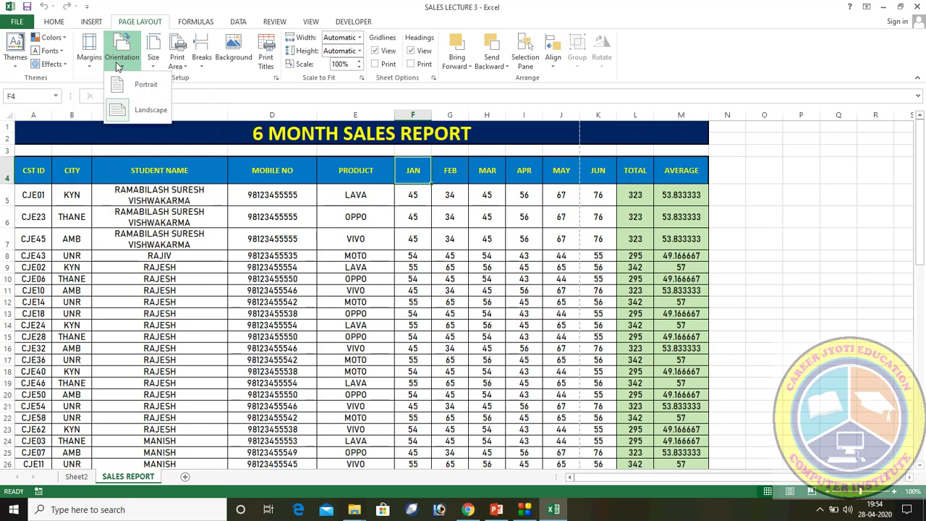
pyautogui.click(118, 66)
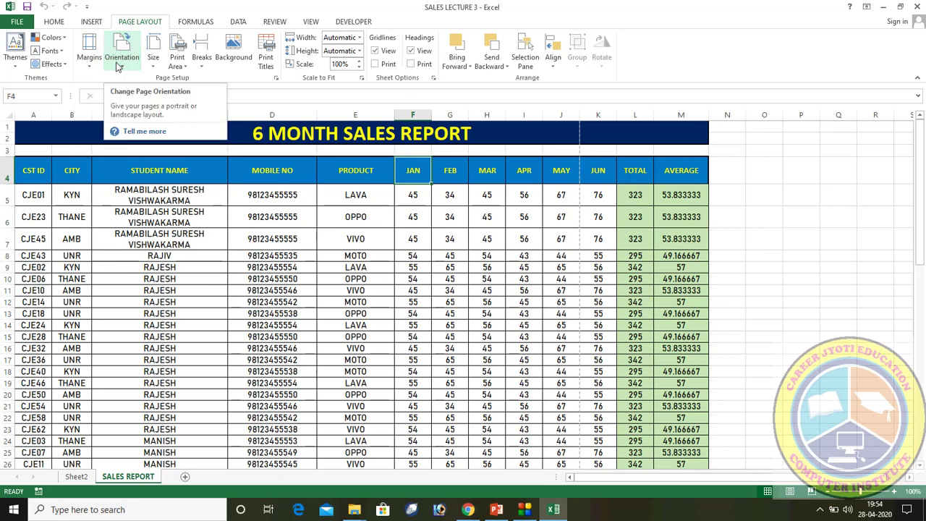
# - Look through the available paper sizes and check the landscape report's page breaks across its columns and down its rows
pyautogui.click(149, 65)
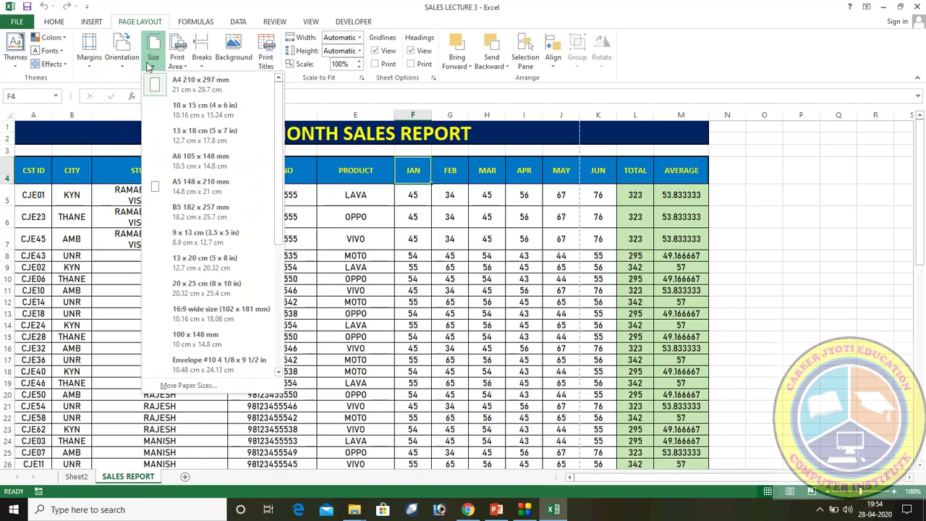
pyautogui.click(150, 63)
pyautogui.click(180, 213)
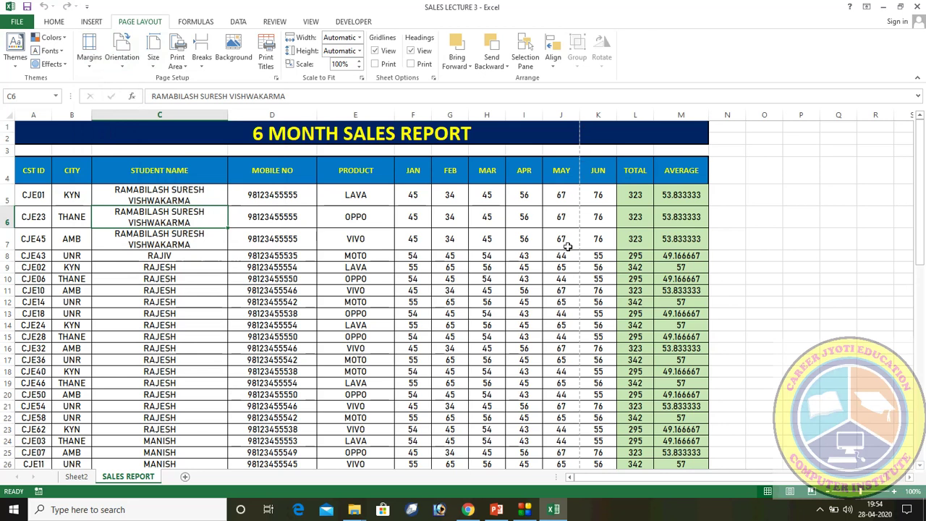
pyautogui.scroll(-3, 556, 364)
pyautogui.scroll(3, 556, 364)
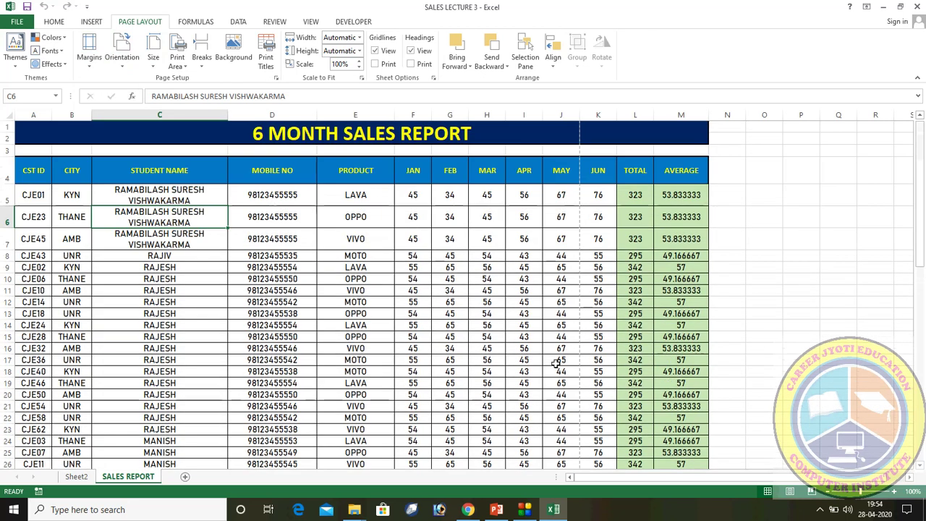
pyautogui.scroll(-9, 570, 261)
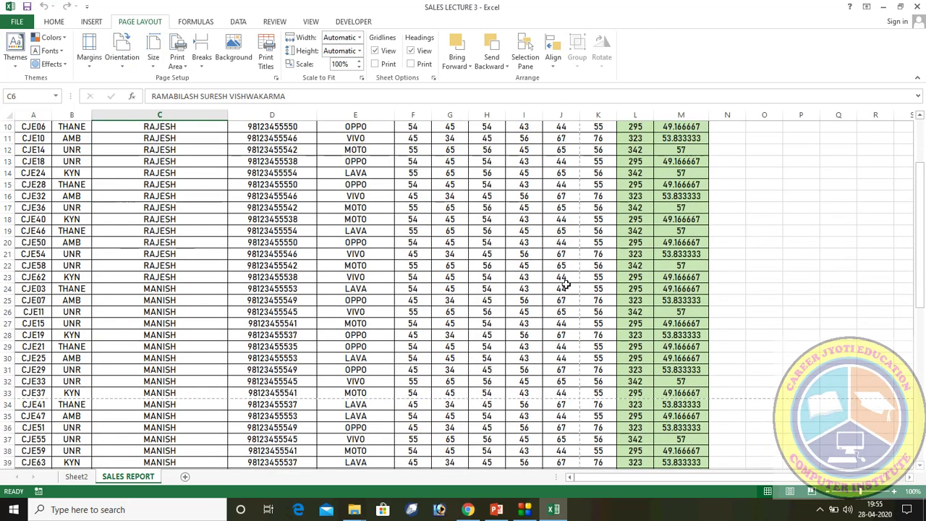
pyautogui.scroll(9, 565, 284)
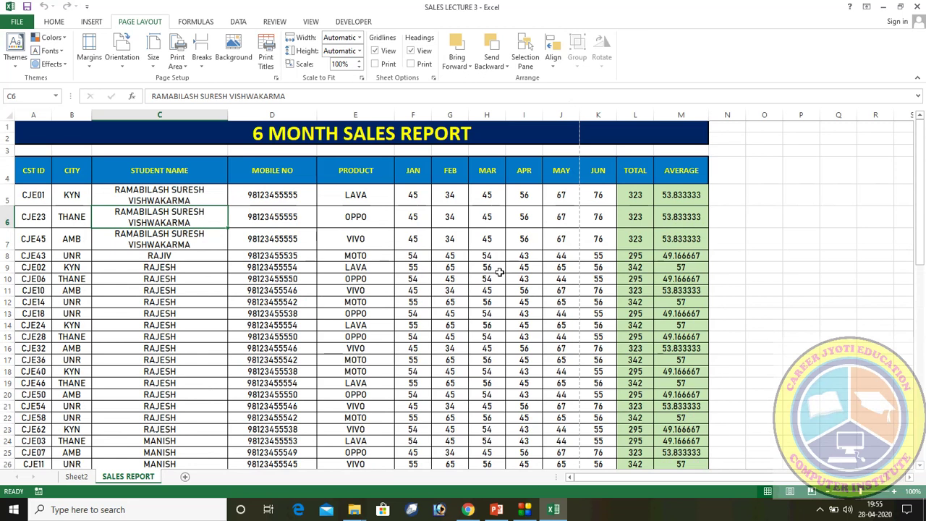
# - Switch to PowerPoint to view the Paper Size slide comparing A4, Letter and Legal, and return to the Excel sales report
pyautogui.click(155, 63)
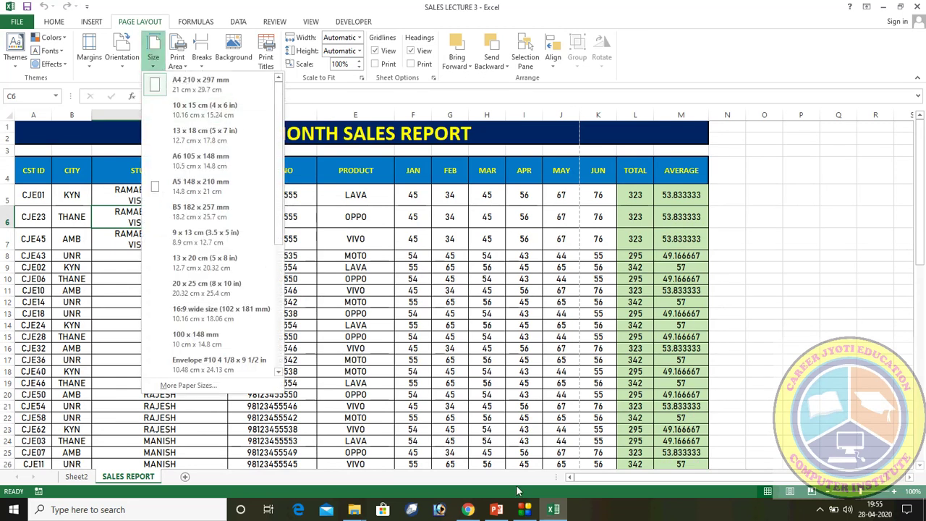
pyautogui.click(496, 509)
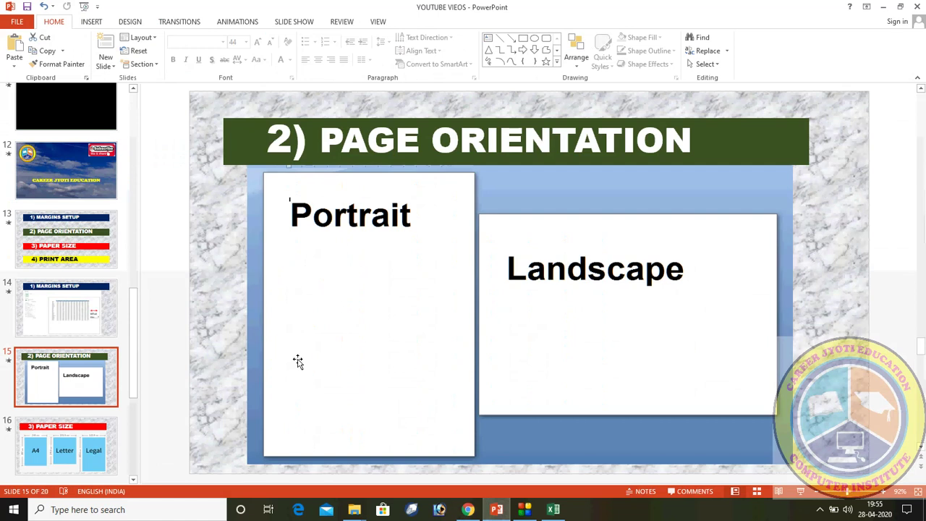
pyautogui.click(82, 439)
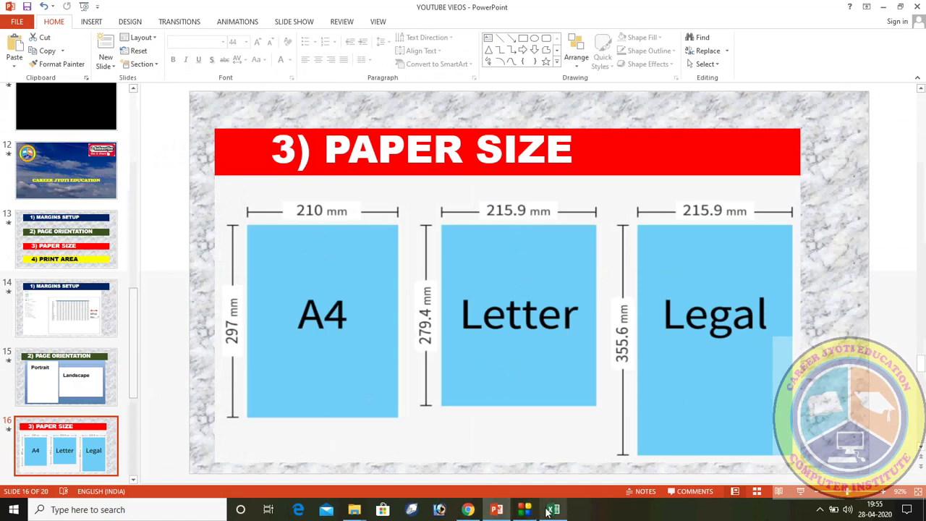
pyautogui.moveTo(554, 509)
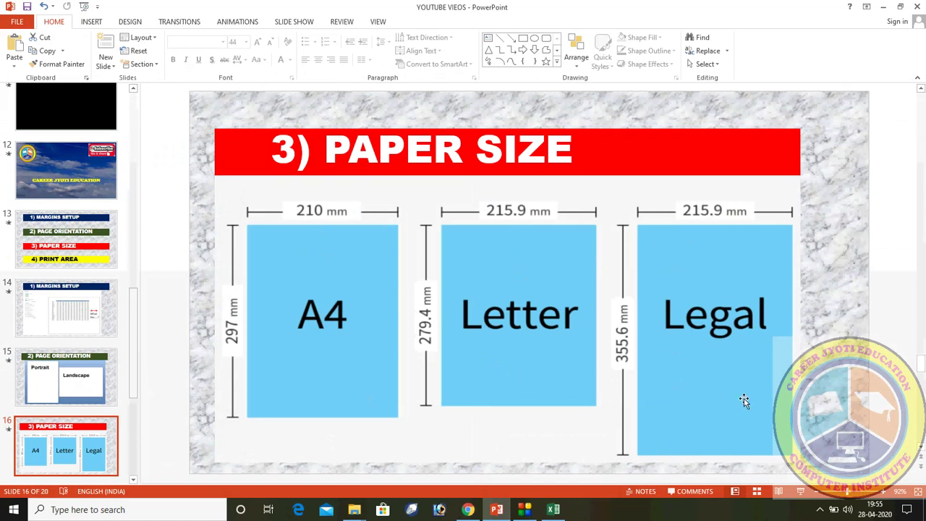
pyautogui.click(554, 510)
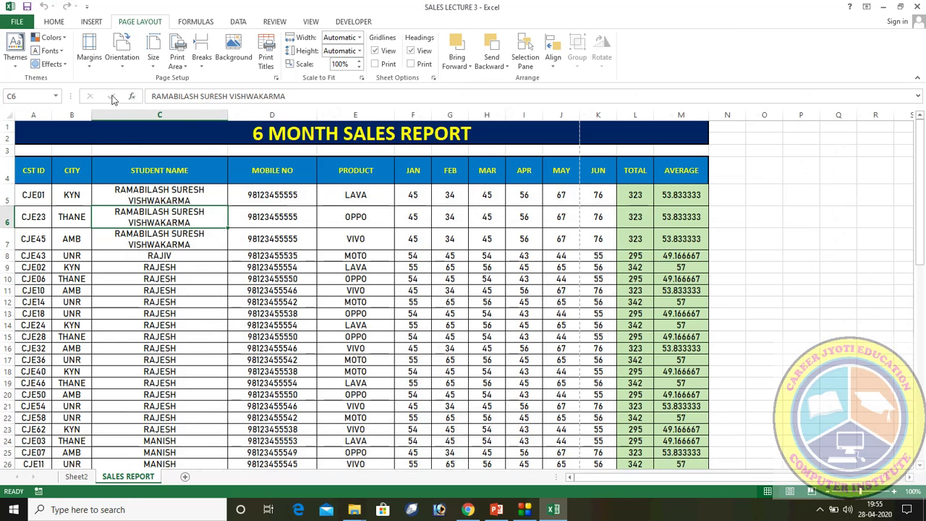
# - Set the sales report's paper size to Legal 8 1/2 x 14 in
pyautogui.click(161, 66)
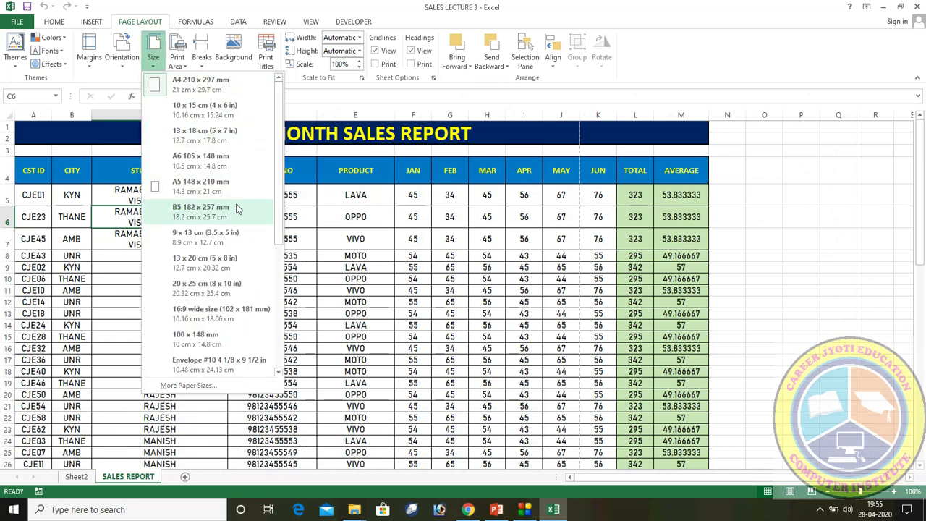
pyautogui.scroll(-2, 253, 247)
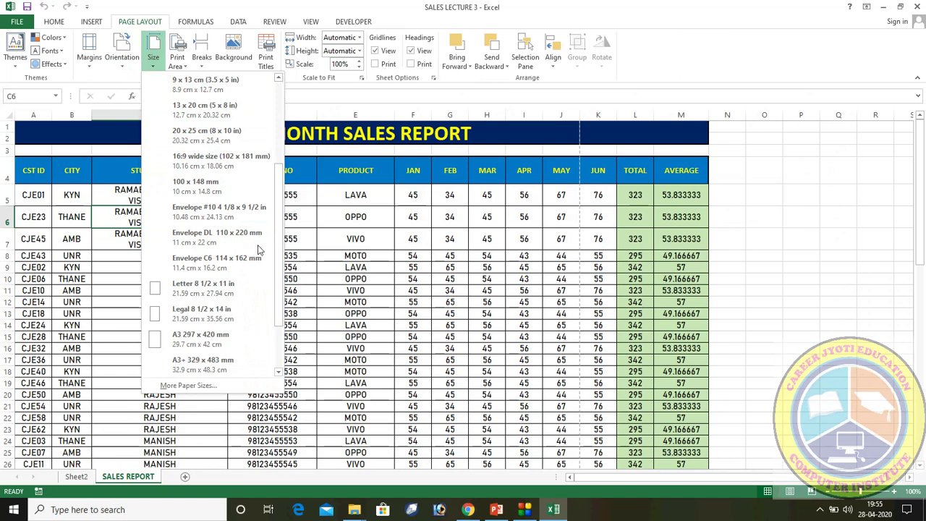
pyautogui.scroll(1, 279, 250)
pyautogui.moveTo(280, 250); pyautogui.dragTo(269, 316)
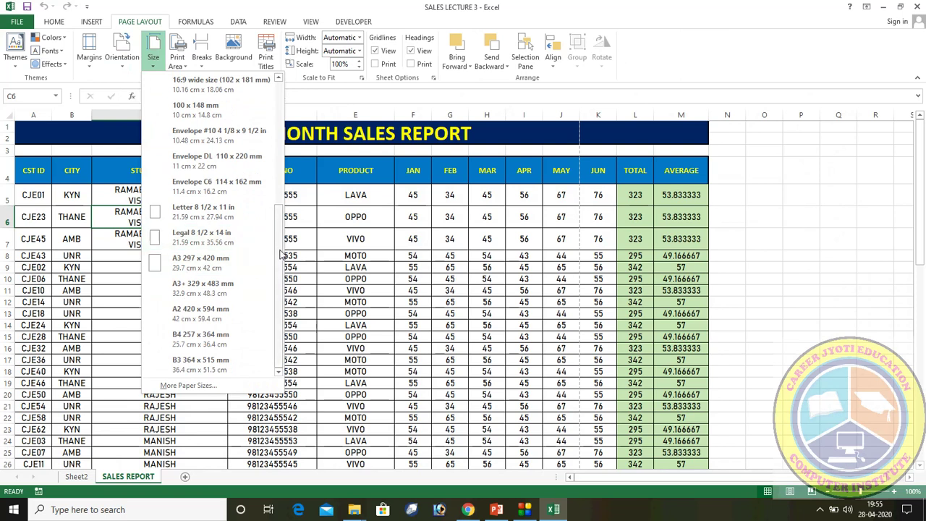
pyautogui.moveTo(281, 253); pyautogui.dragTo(267, 296)
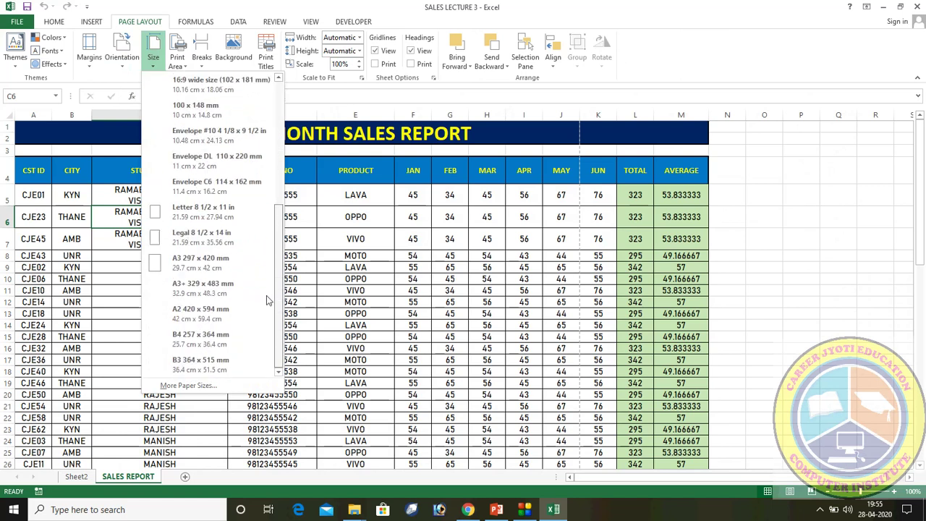
pyautogui.click(209, 239)
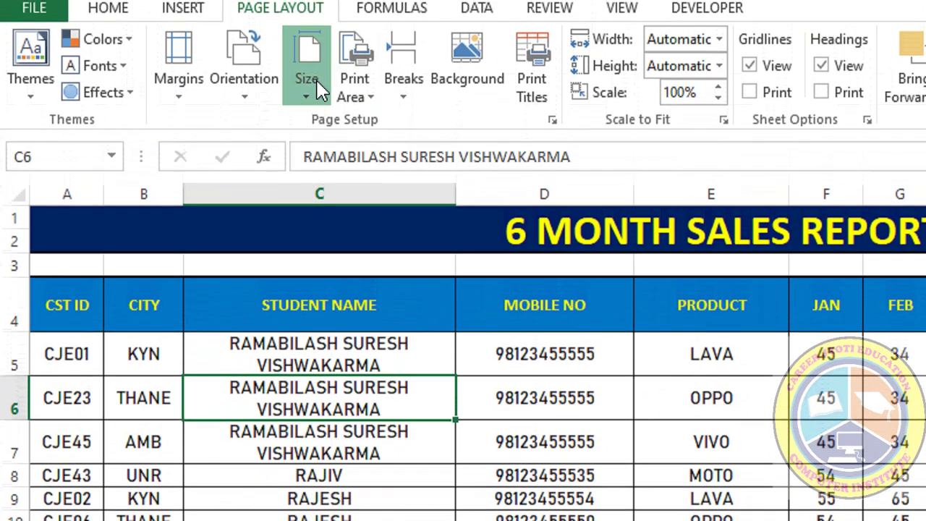
pyautogui.click(309, 76)
pyautogui.scroll(-3, 557, 368)
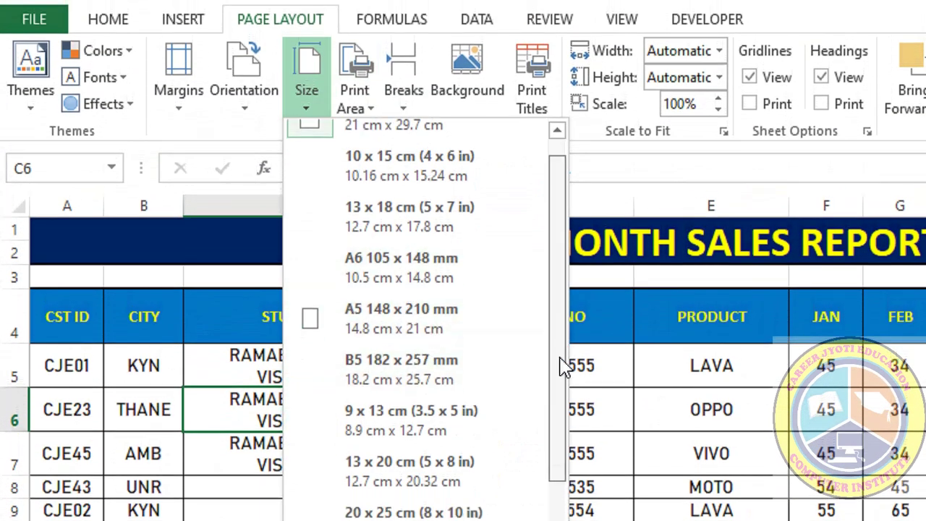
pyautogui.scroll(-4, 554, 450)
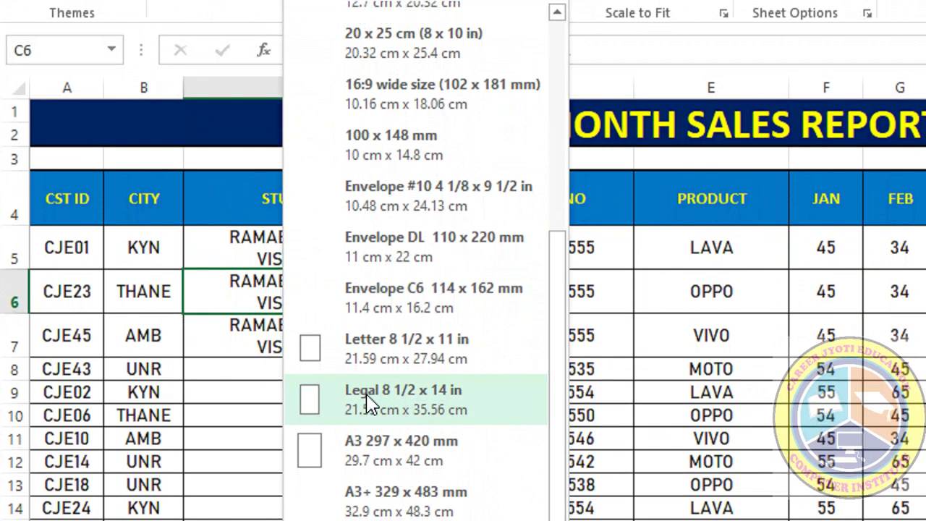
pyautogui.click(375, 401)
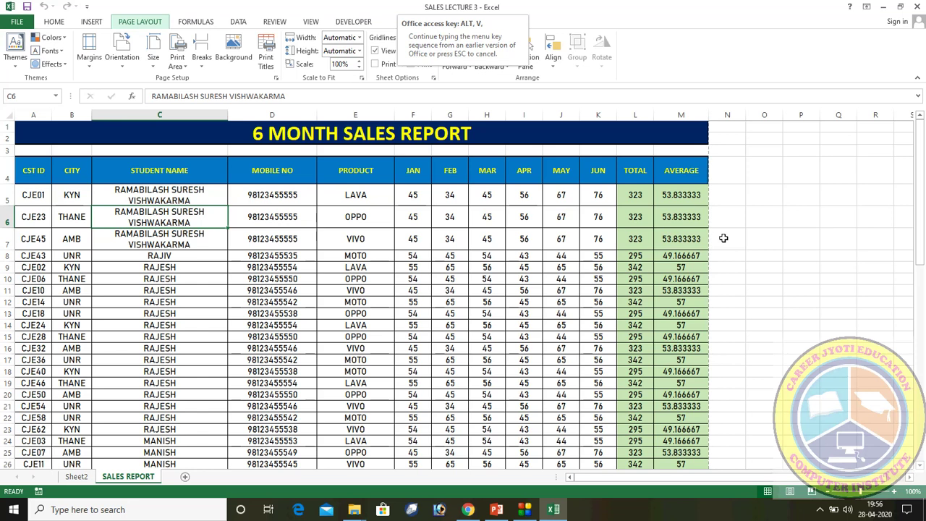
# - Check where the page breaks fall beside the AVERAGE column and down the rows on Legal paper
pyautogui.click(693, 280)
pyautogui.scroll(-8, 695, 284)
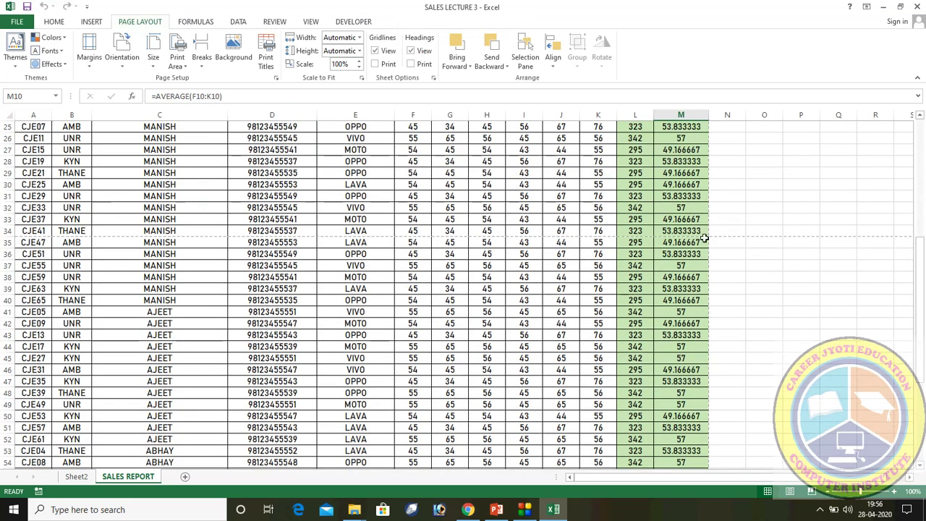
pyautogui.scroll(8, 703, 238)
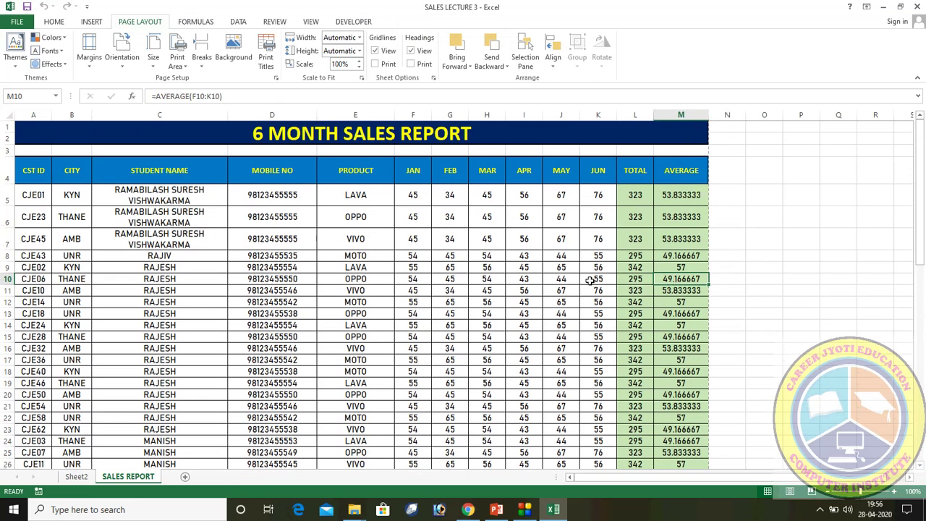
# - Preview the sales report for printing, compare its first and second pages, and return to the sheet
pyautogui.hotkey('ctrl', 'p')
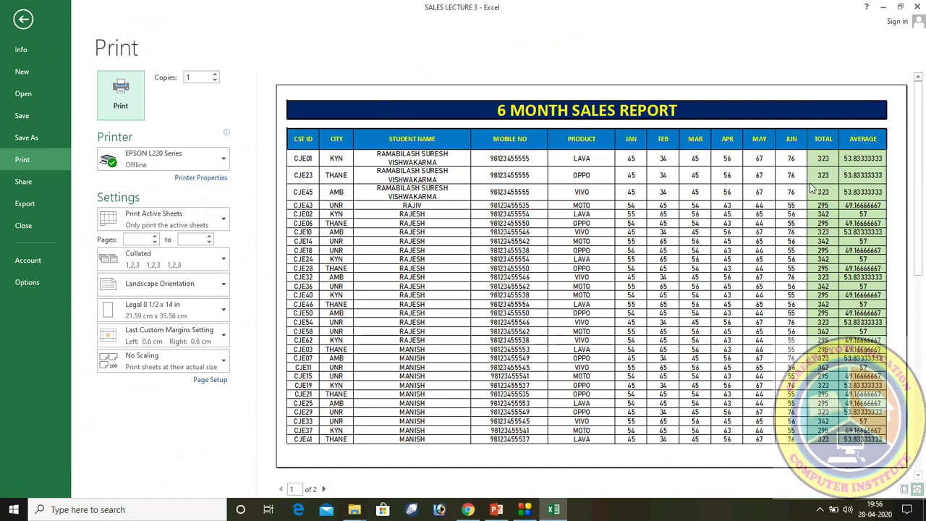
pyautogui.click(323, 489)
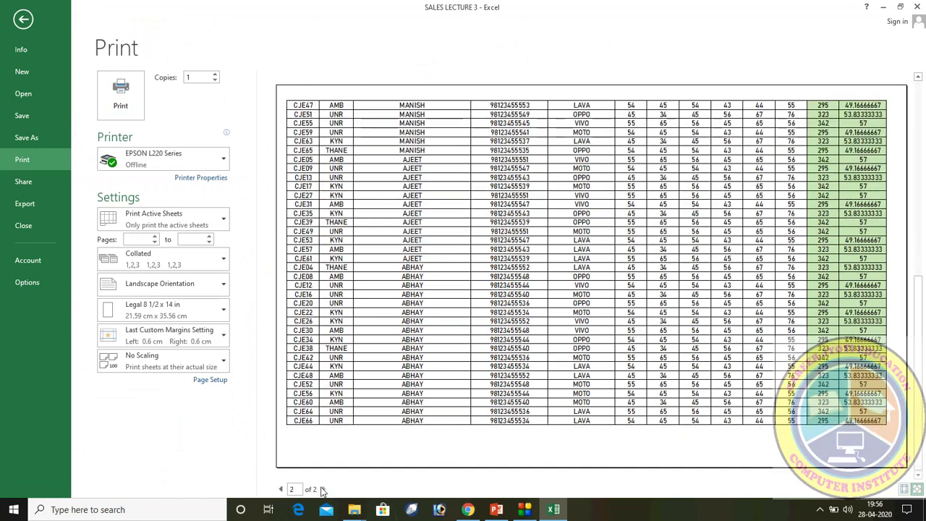
pyautogui.click(281, 489)
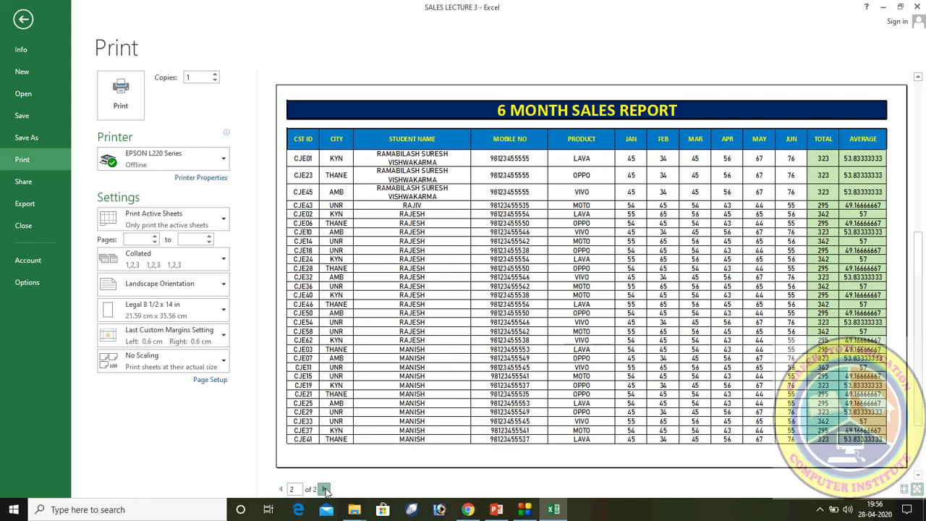
pyautogui.click(324, 490)
pyautogui.click(281, 489)
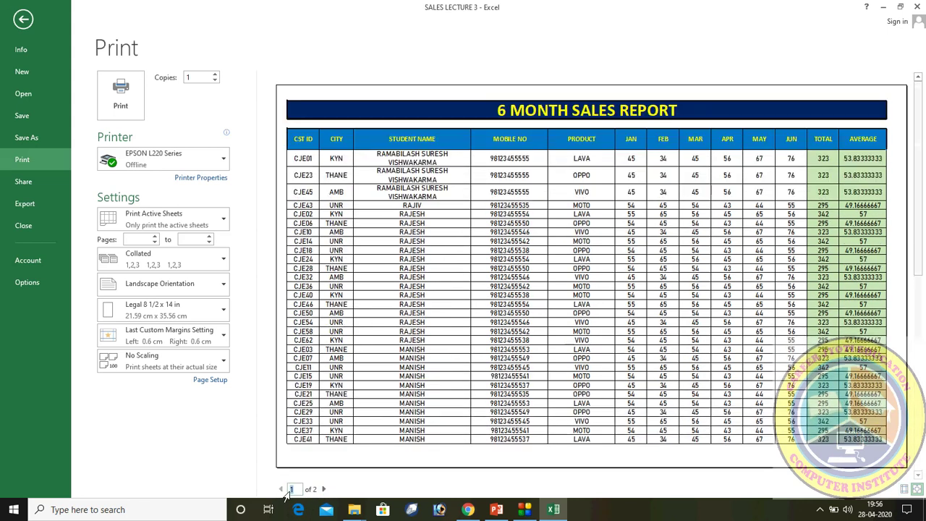
pyautogui.click(324, 490)
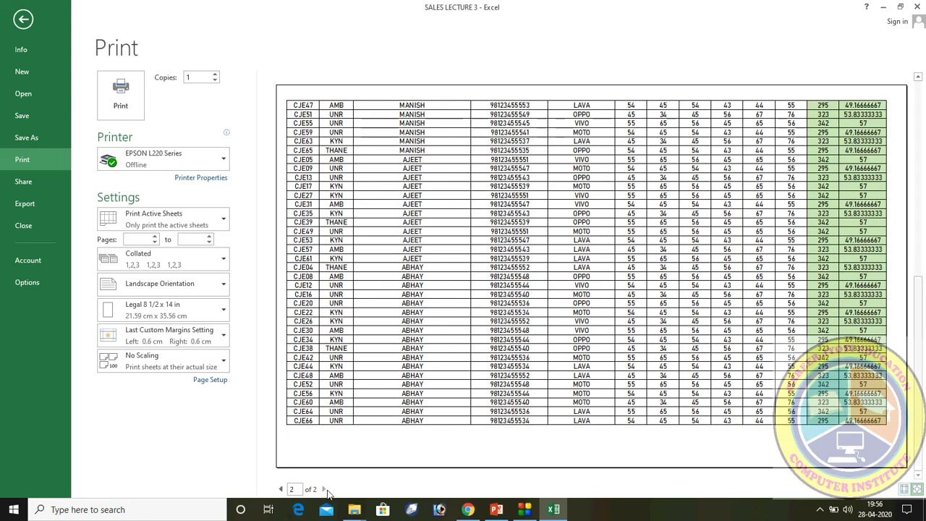
pyautogui.click(281, 489)
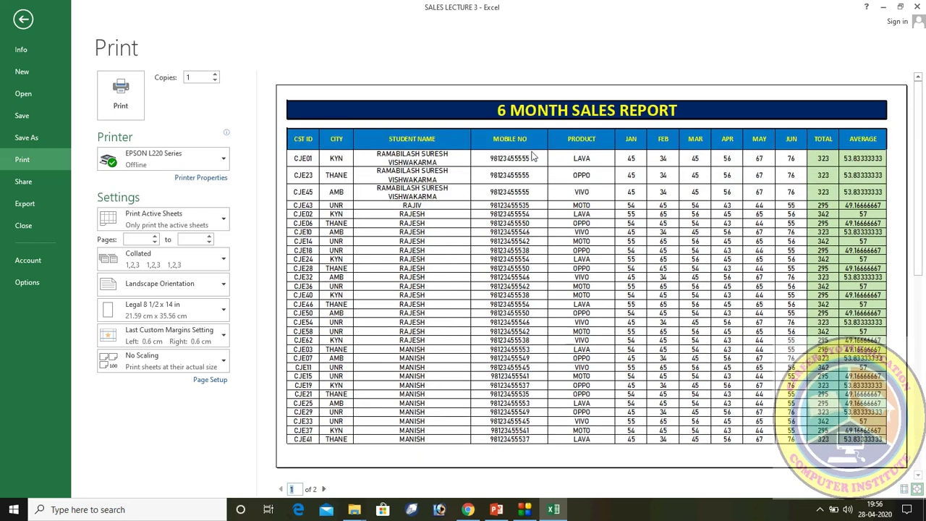
pyautogui.click(323, 490)
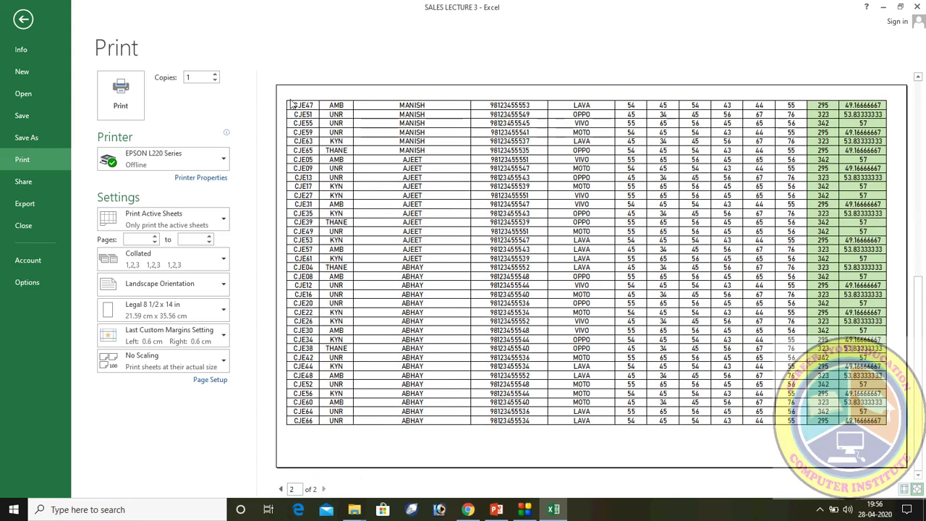
pyautogui.click(282, 490)
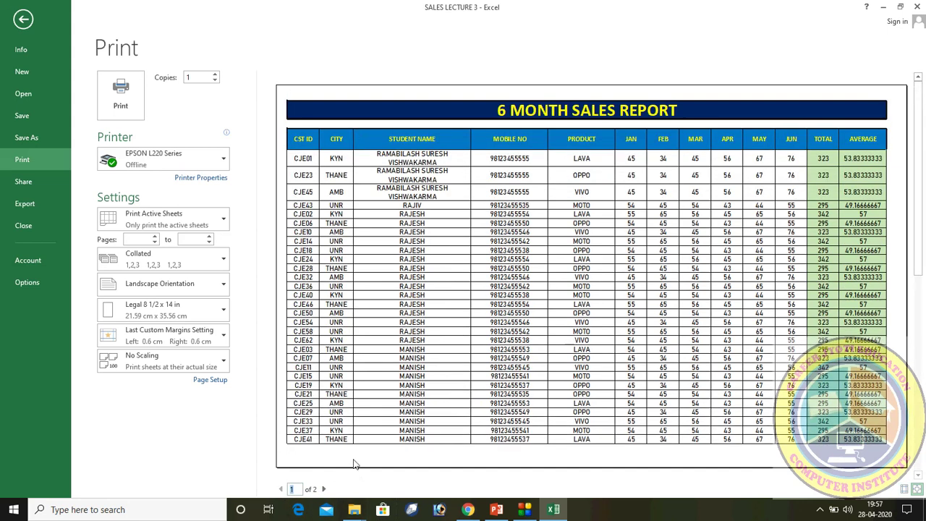
pyautogui.click(324, 490)
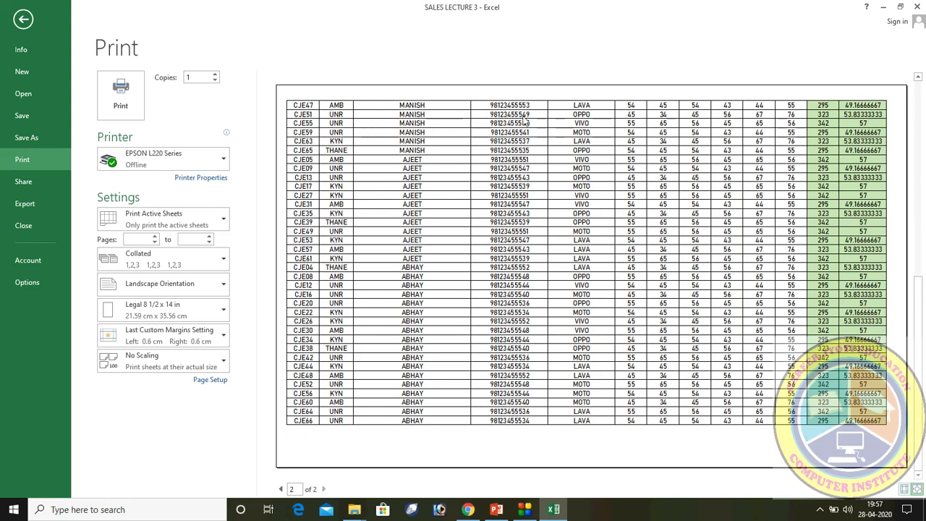
pyautogui.click(281, 489)
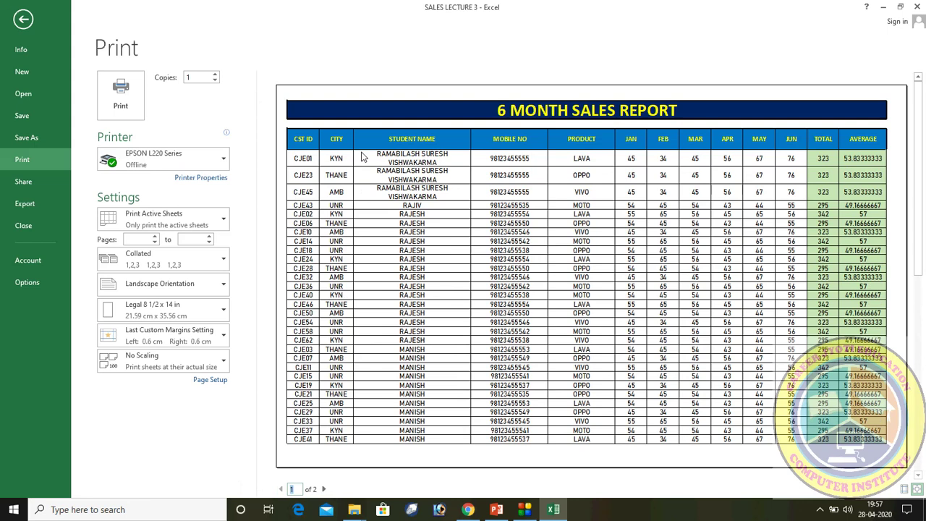
pyautogui.click(324, 488)
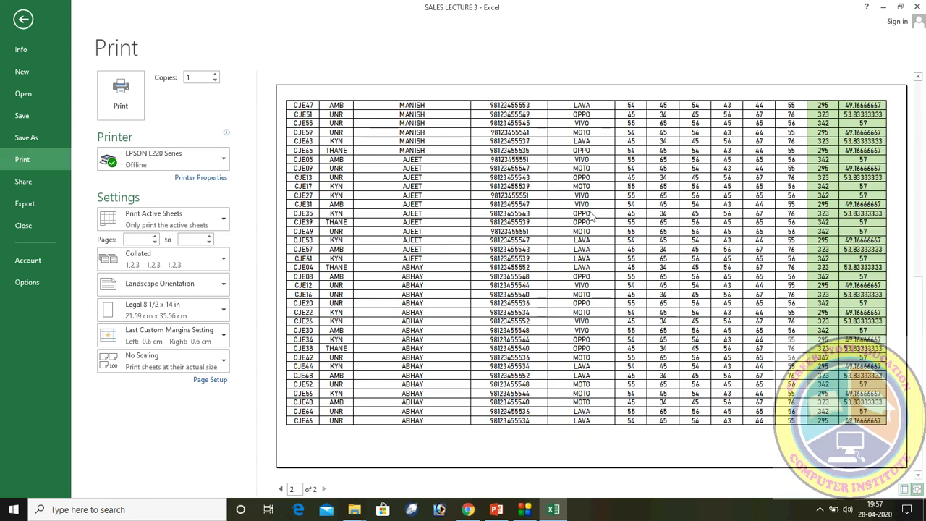
pyautogui.click(24, 20)
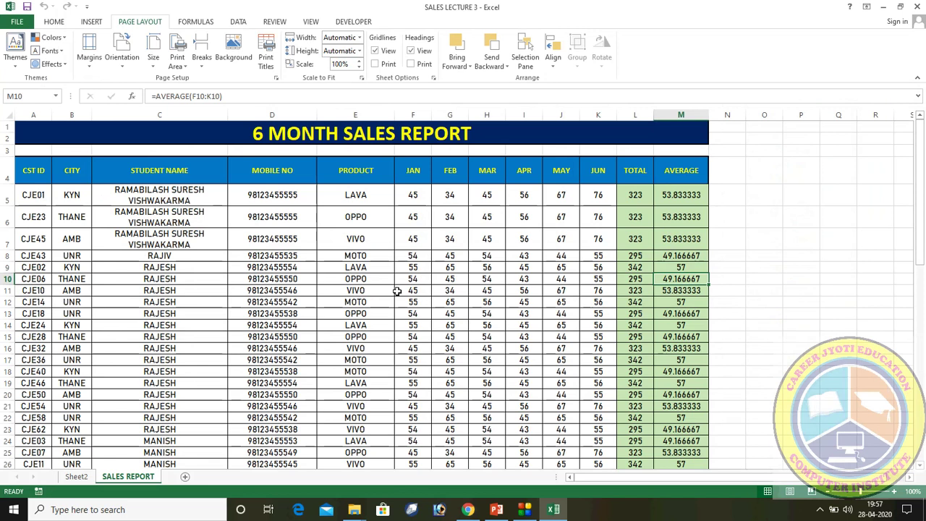
# - Review the selected Legal paper size in the size options and look over the sales report's rows again
pyautogui.click(152, 69)
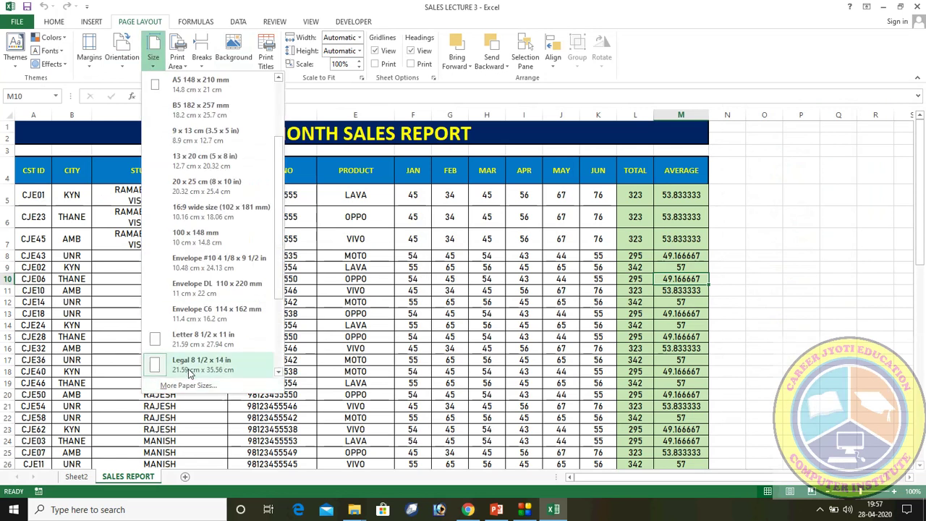
pyautogui.click(603, 248)
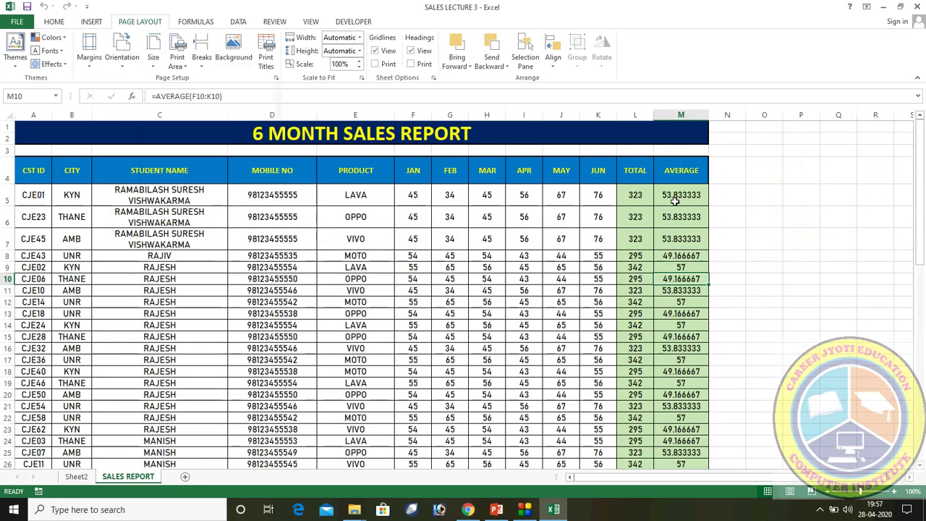
pyautogui.scroll(-7, 683, 210)
pyautogui.scroll(7, 731, 388)
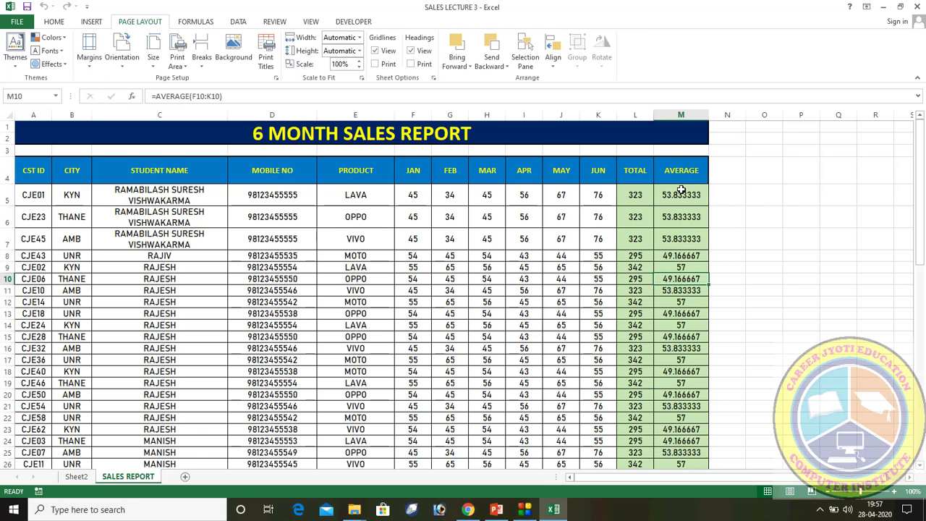
# - Review the paper size options and reapply Legal 8 1/2 x 14 in to the sales report
pyautogui.click(153, 64)
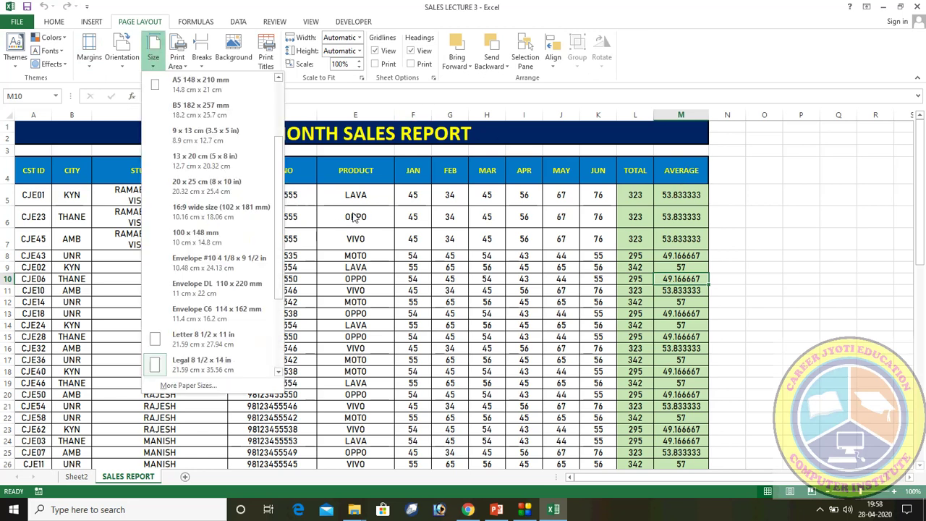
pyautogui.click(398, 230)
pyautogui.scroll(-2, 571, 179)
pyautogui.scroll(2, 571, 179)
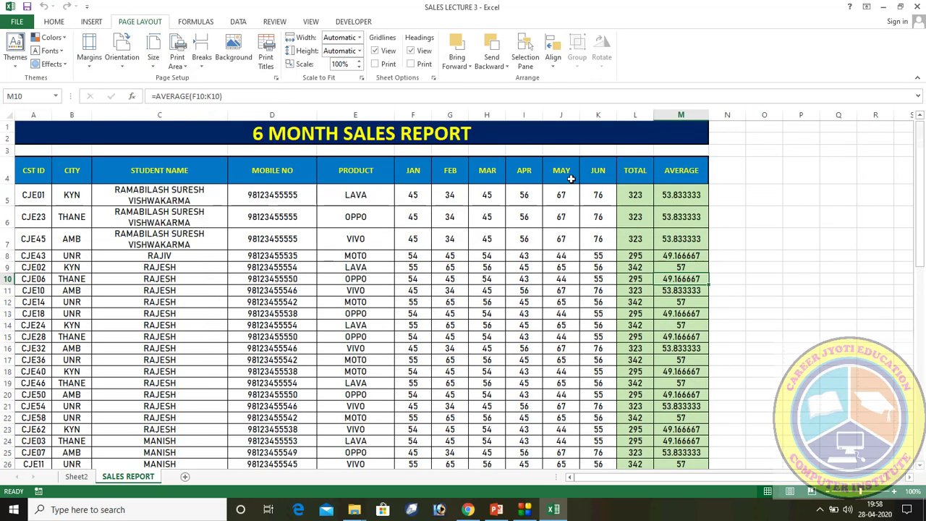
pyautogui.click(150, 59)
pyautogui.click(209, 359)
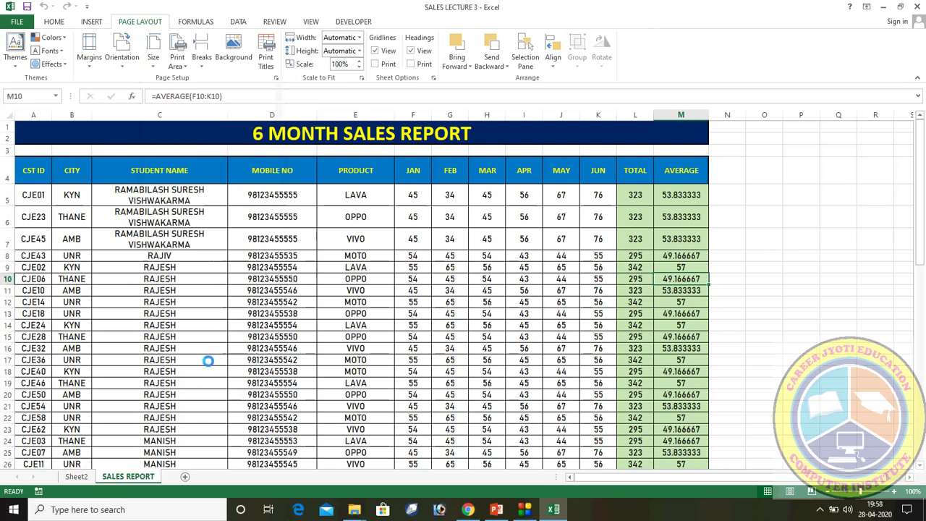
# - Check where the page breaks fall down the rows and beside the AVERAGE column of the sales report
pyautogui.scroll(-19, 617, 232)
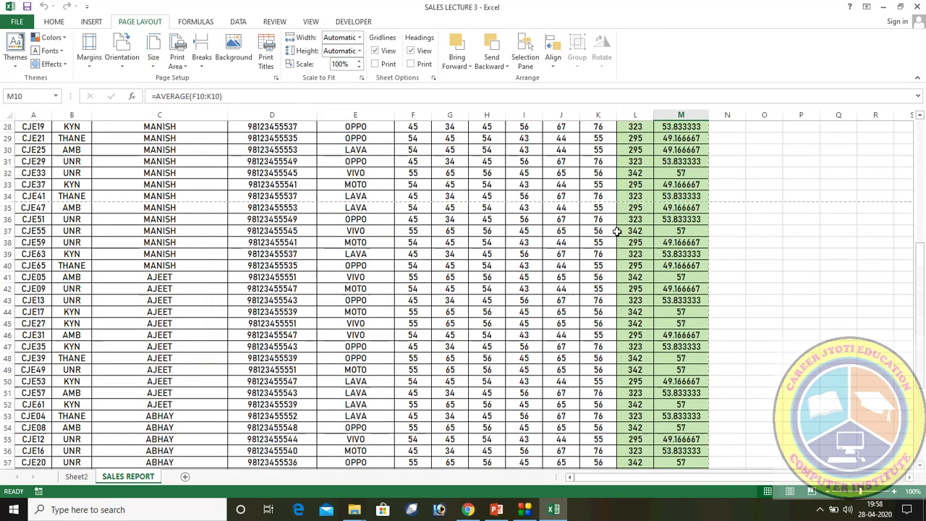
pyautogui.scroll(19, 708, 282)
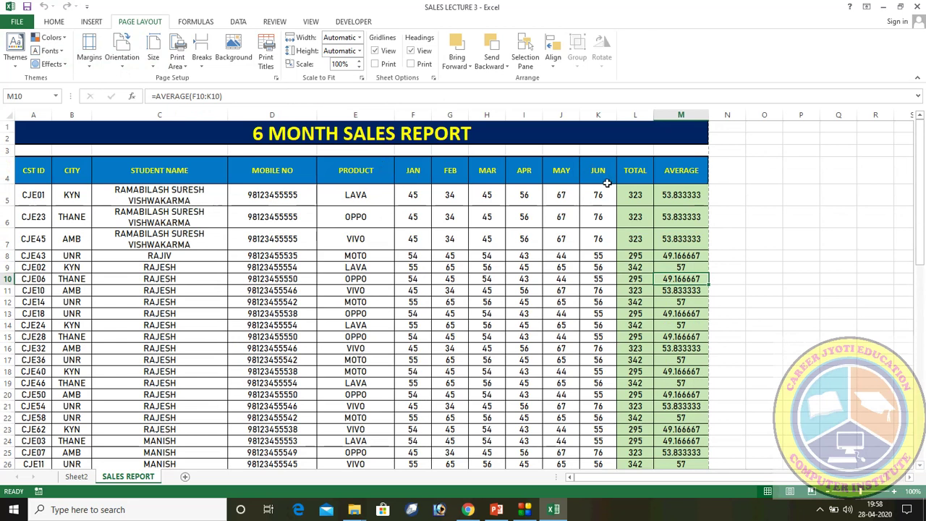
pyautogui.scroll(-3, 715, 208)
pyautogui.scroll(3, 715, 208)
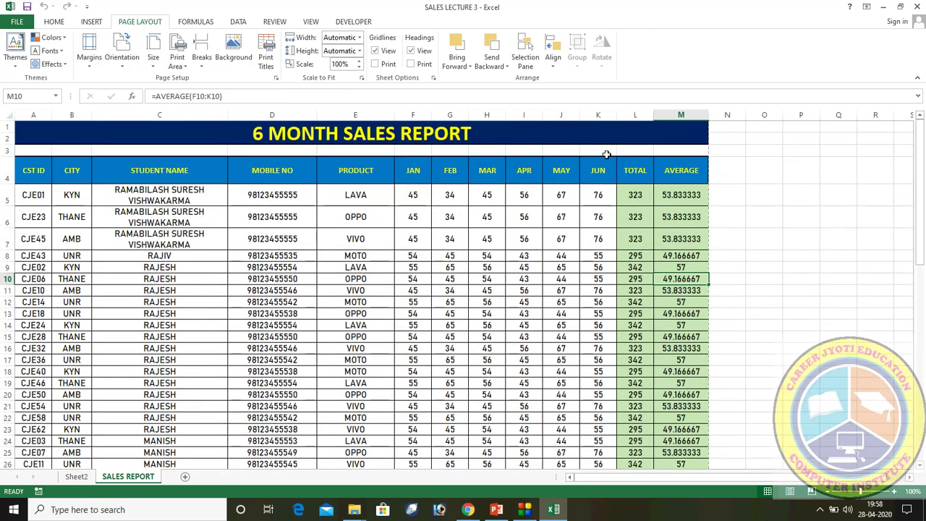
pyautogui.scroll(-3, 706, 169)
pyautogui.scroll(3, 707, 170)
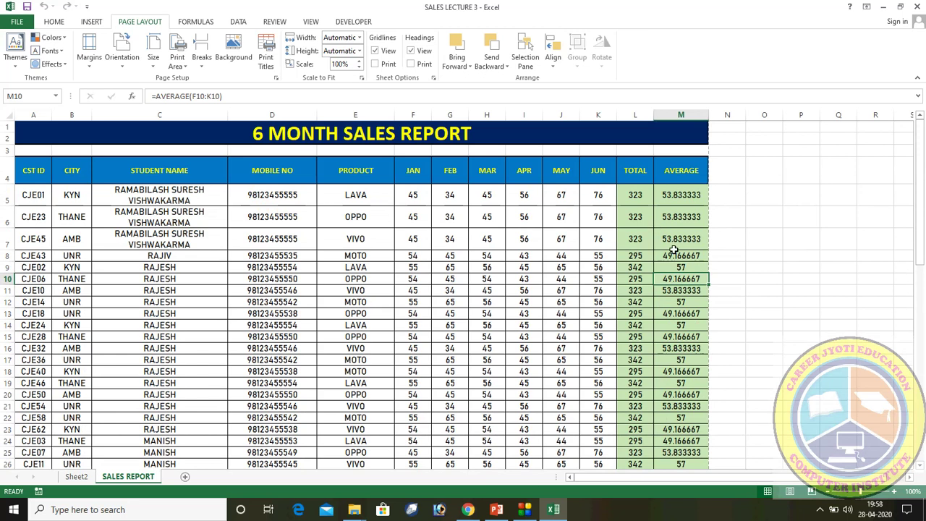
pyautogui.scroll(-2, 673, 250)
pyautogui.scroll(2, 578, 248)
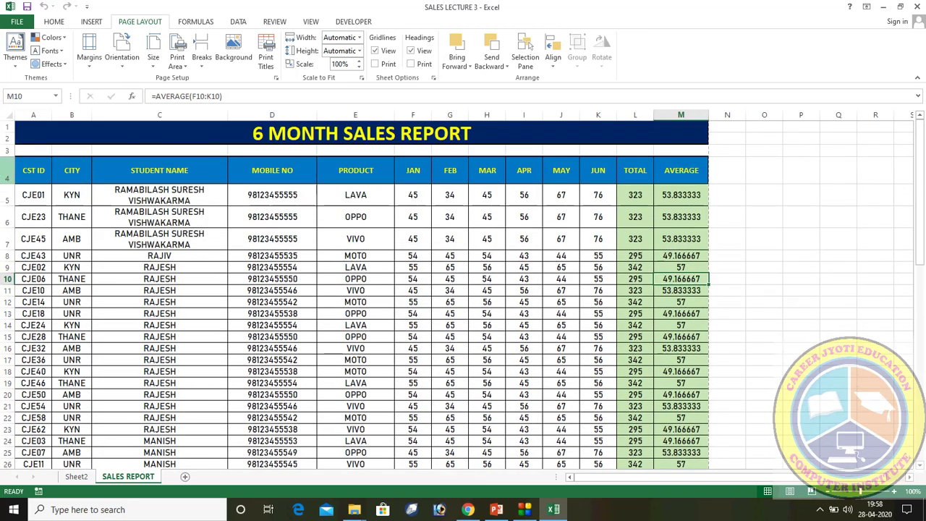
# - Highlight the heading row 4 and compare it with the rows around the page break below row 34
pyautogui.click(7, 173)
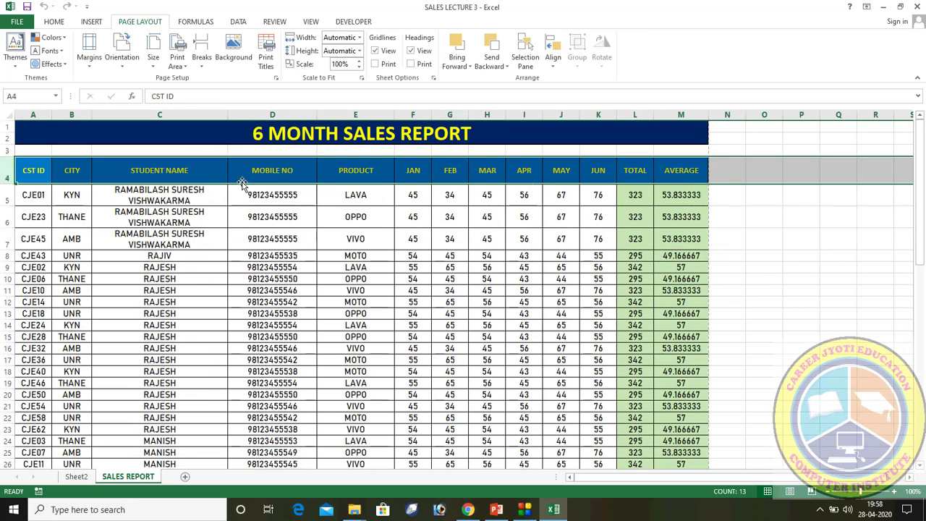
pyautogui.scroll(-5, 243, 183)
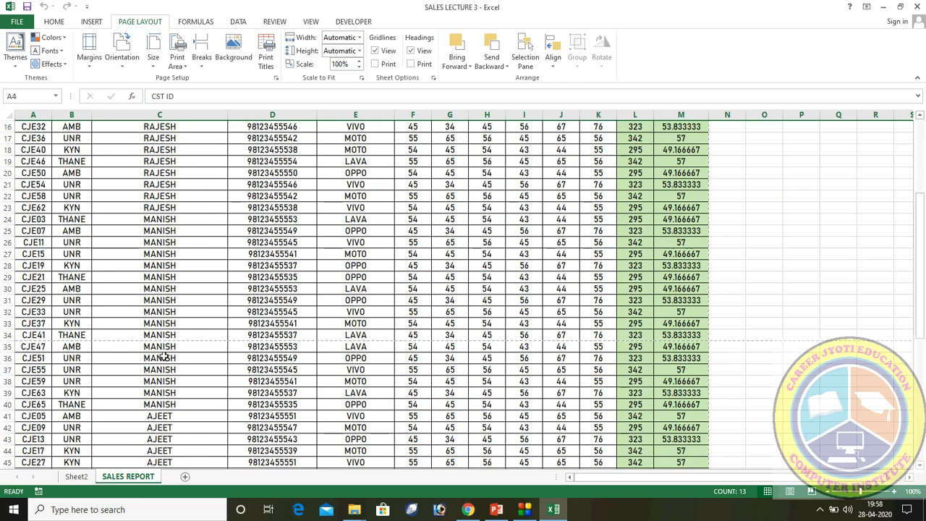
pyautogui.scroll(4, 196, 346)
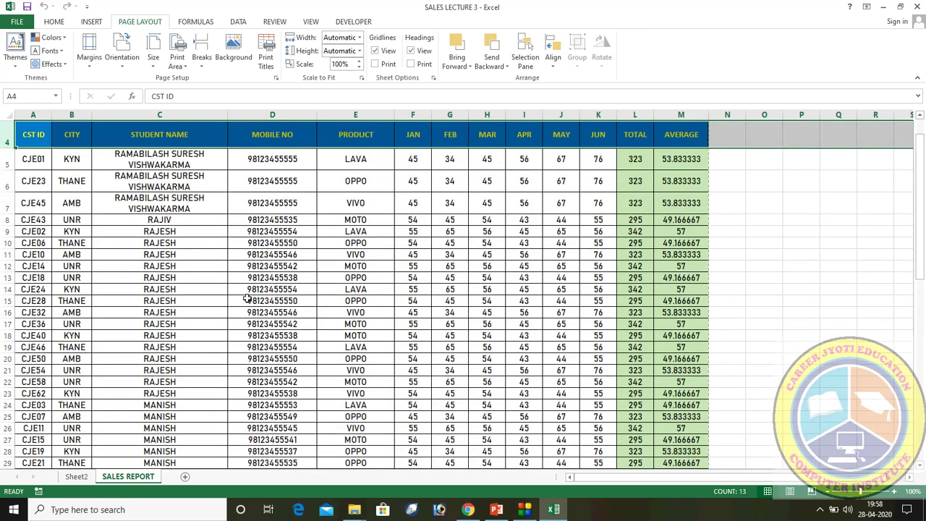
pyautogui.scroll(-4, 247, 299)
pyautogui.scroll(4, 250, 358)
pyautogui.click(272, 289)
pyautogui.moveTo(316, 293); pyautogui.dragTo(313, 290)
pyautogui.scroll(1, 322, 234)
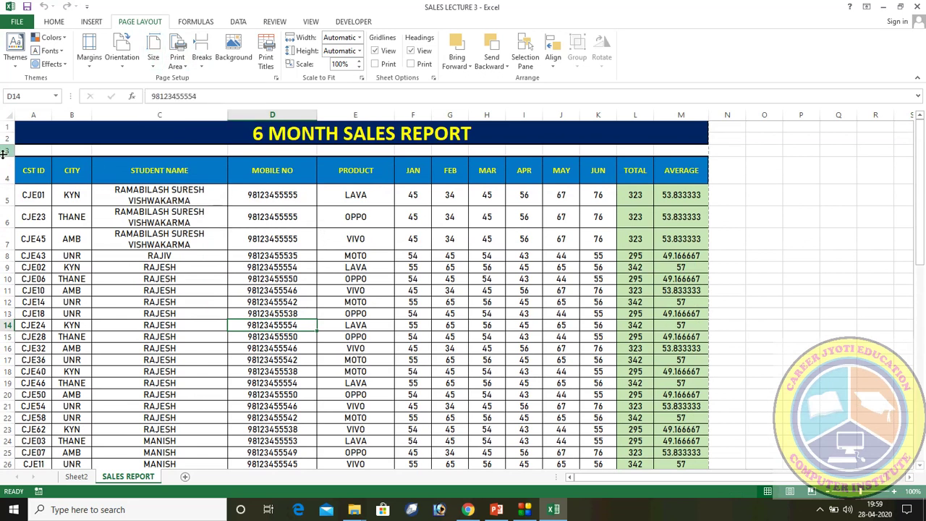
# - Preview the first page of the full sales report for printing and return to the sheet
pyautogui.click(221, 256)
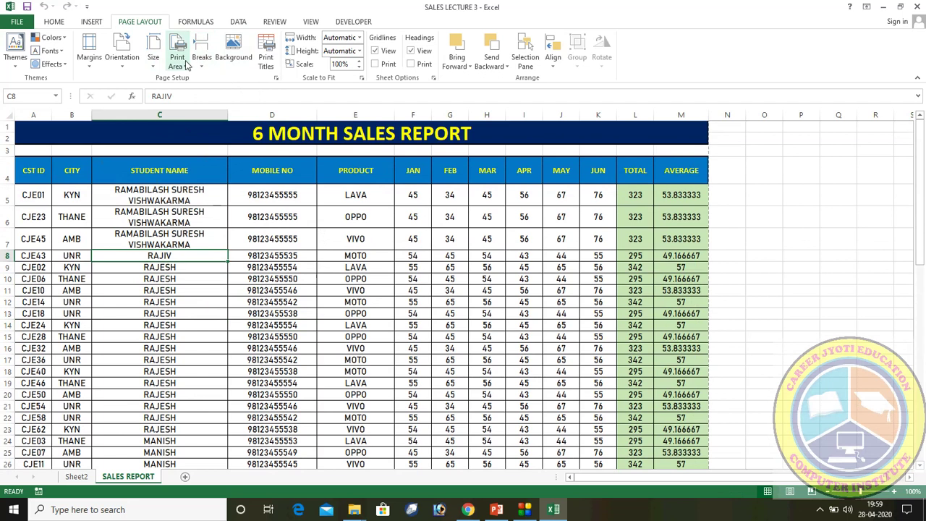
pyautogui.click(230, 302)
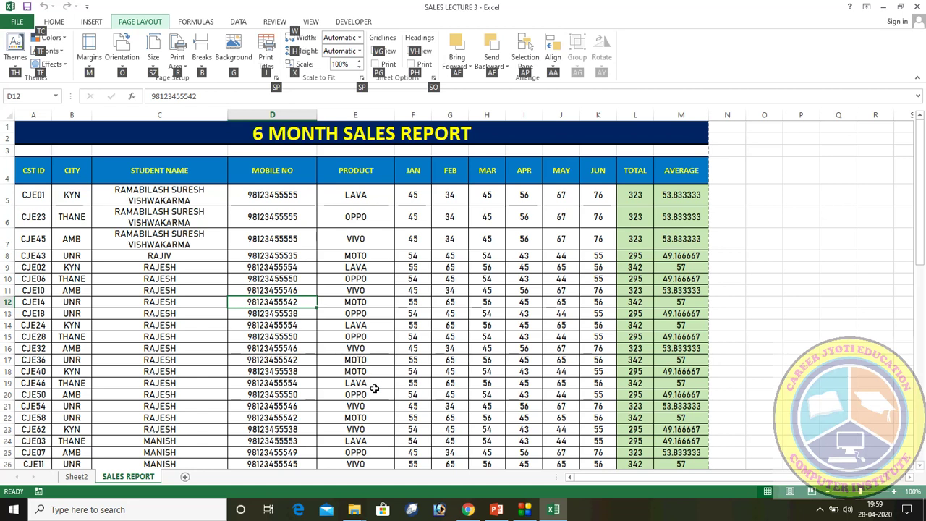
pyautogui.click(460, 369)
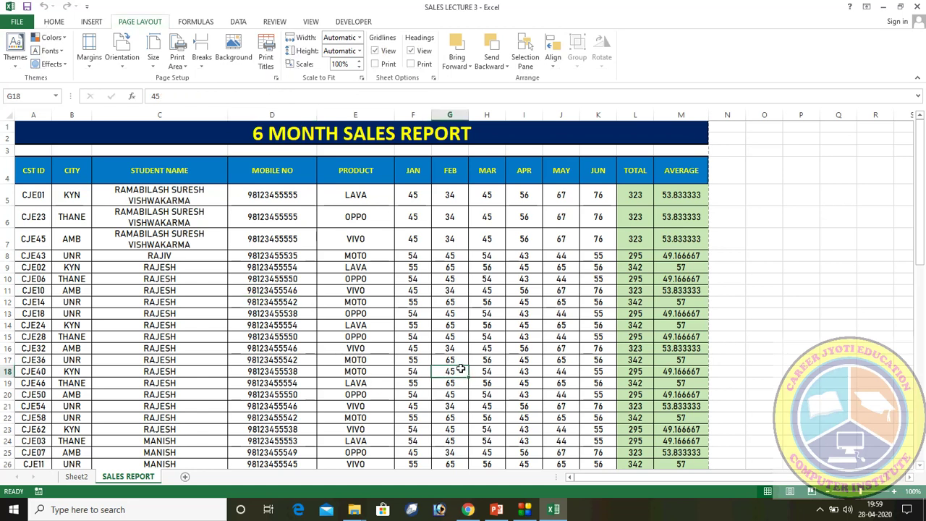
pyautogui.hotkey('ctrl', 'p')
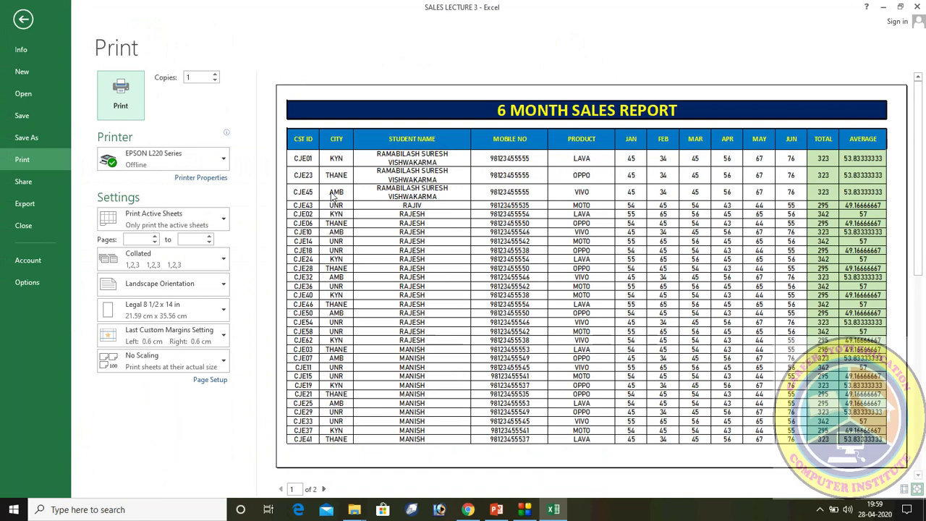
pyautogui.press('Escape')
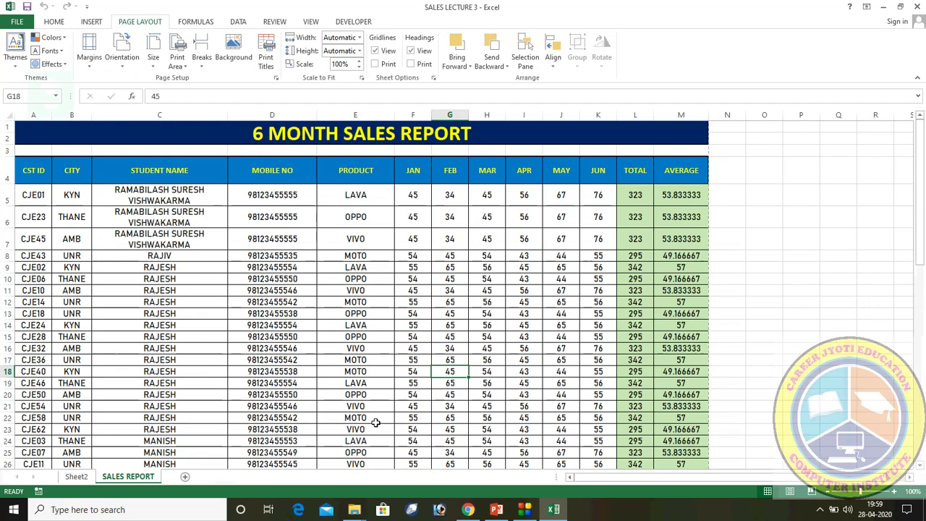
# - Switch to the PowerPoint presentation, view the PRINT AREA slide, and return to the Excel sales report
pyautogui.click(496, 509)
pyautogui.press('Down')
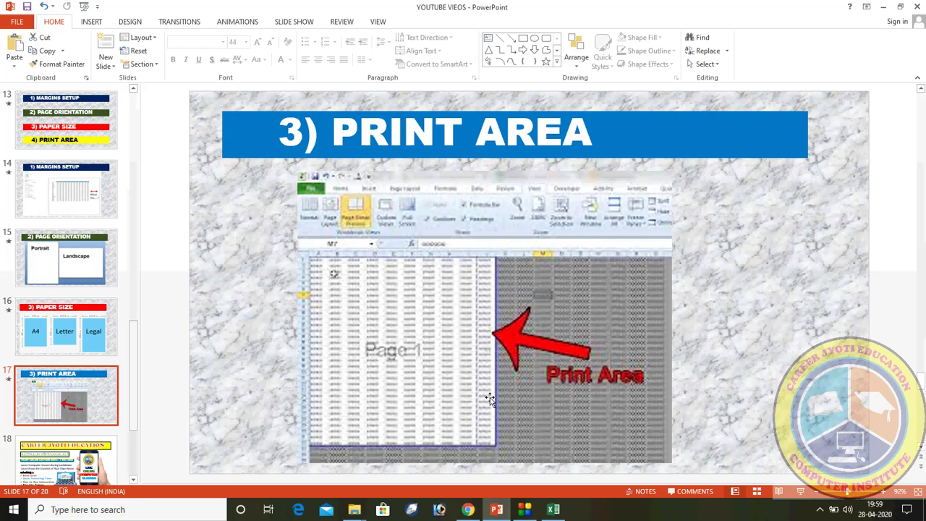
pyautogui.click(553, 509)
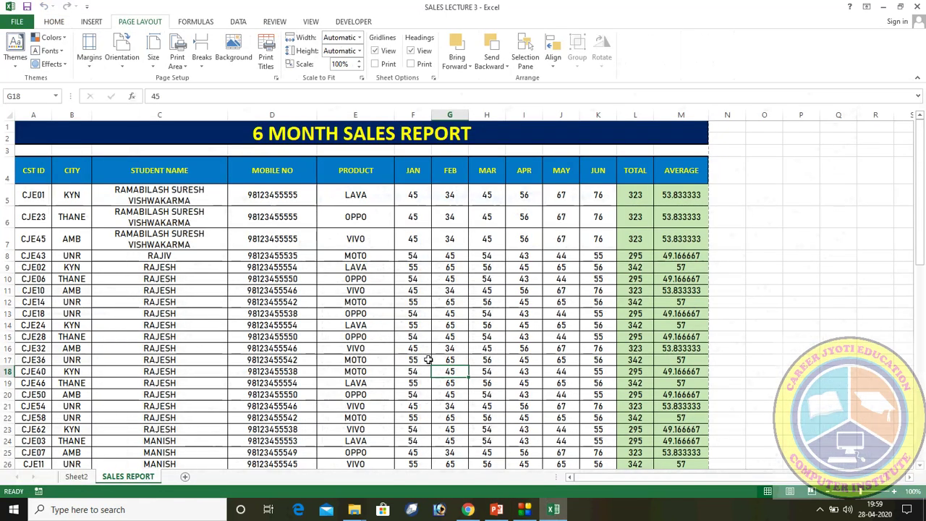
# - Set the print area to cells A4:E18, covering the CST ID to PRODUCT columns
pyautogui.click(30, 170)
pyautogui.moveTo(35, 167); pyautogui.dragTo(362, 331)
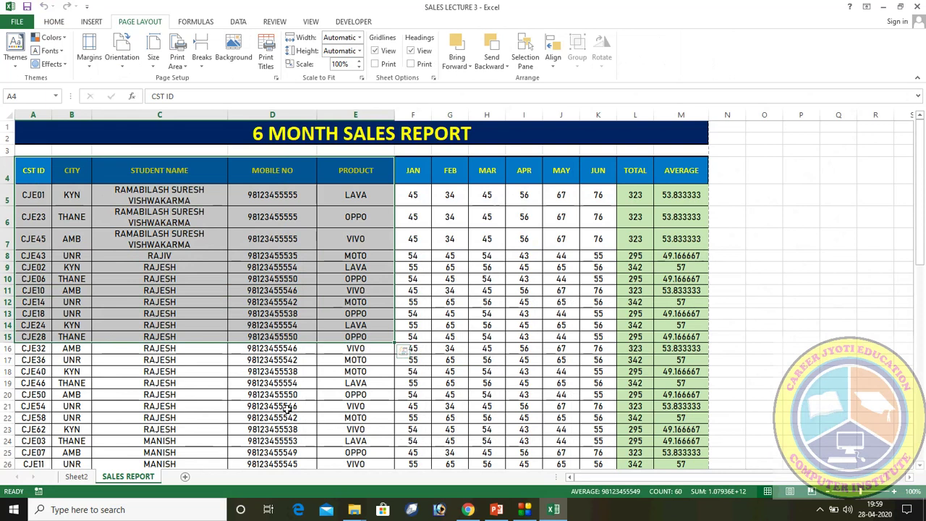
pyautogui.click(458, 299)
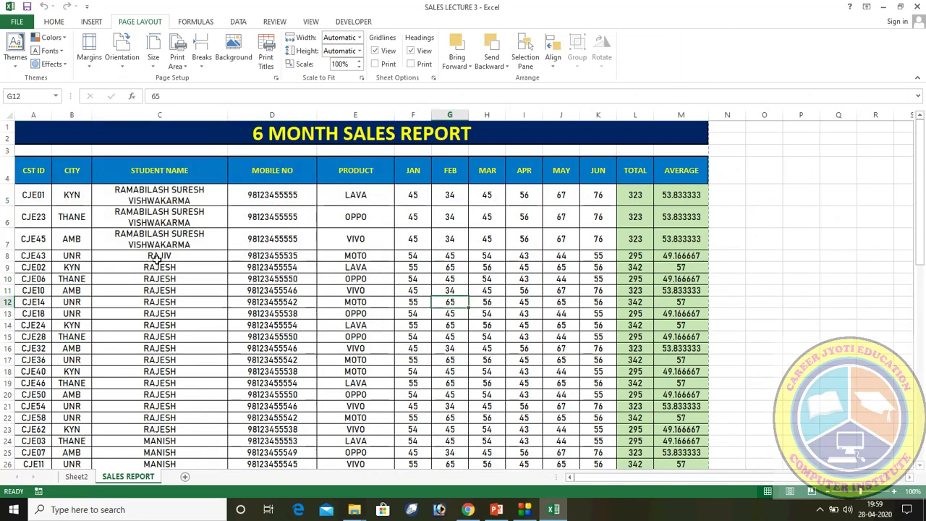
pyautogui.moveTo(33, 172); pyautogui.dragTo(336, 372)
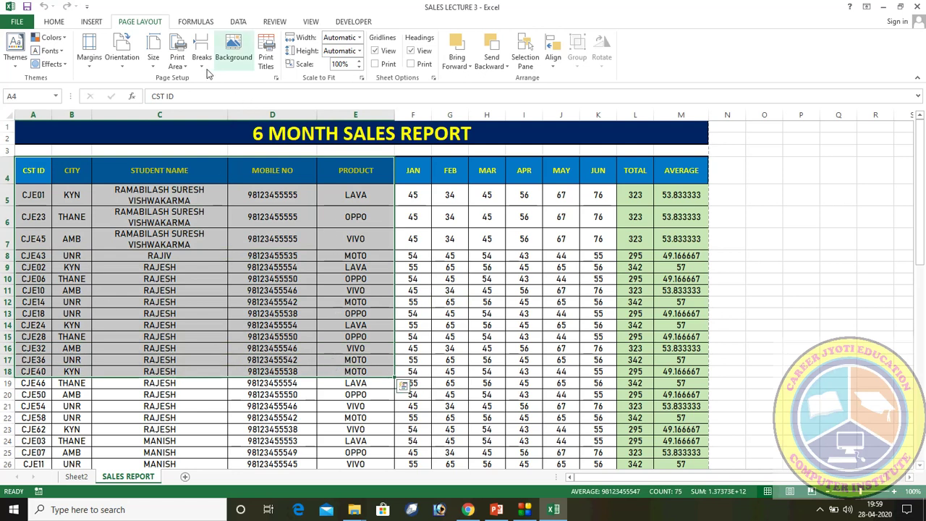
pyautogui.click(178, 61)
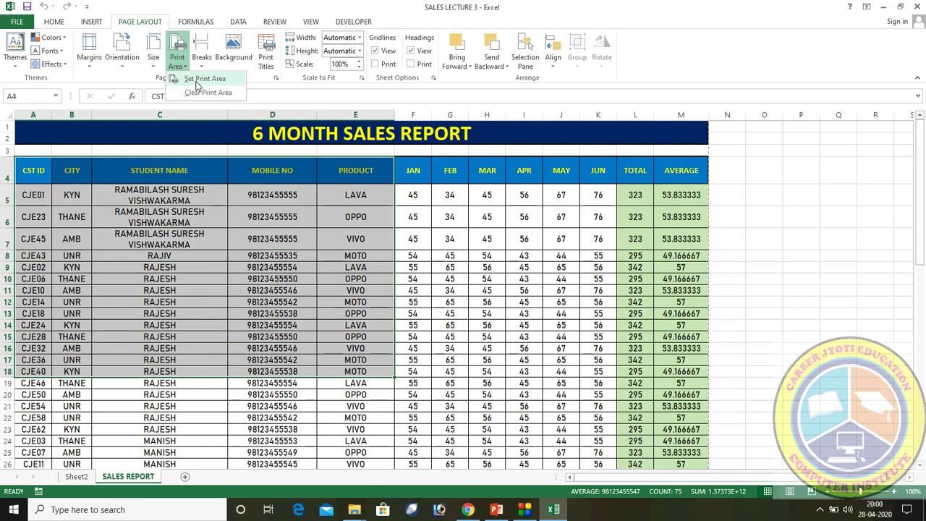
pyautogui.click(197, 81)
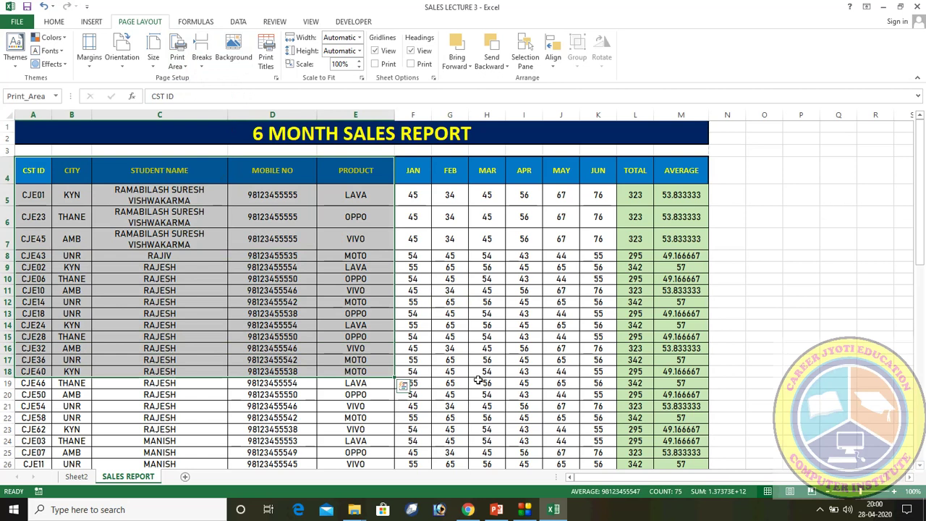
pyautogui.click(478, 380)
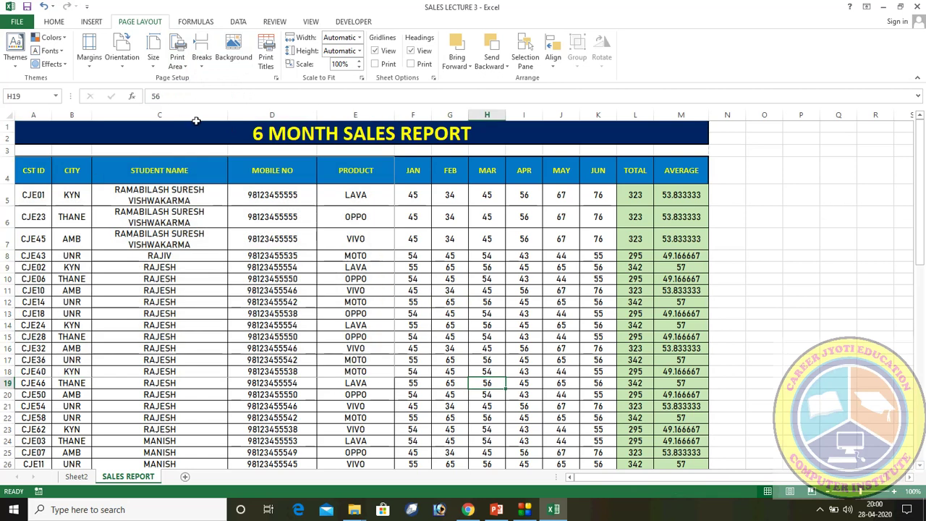
# - Preview the A4:E18 print area, review it again through the Page Setup sheet options, and return to the sheet
pyautogui.hotkey('ctrl', 'p')
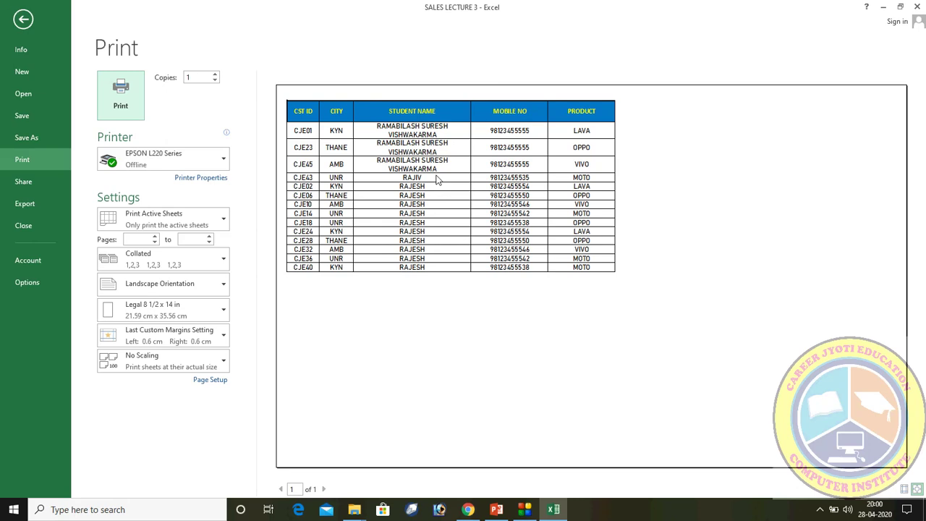
pyautogui.press('Escape')
pyautogui.click(265, 58)
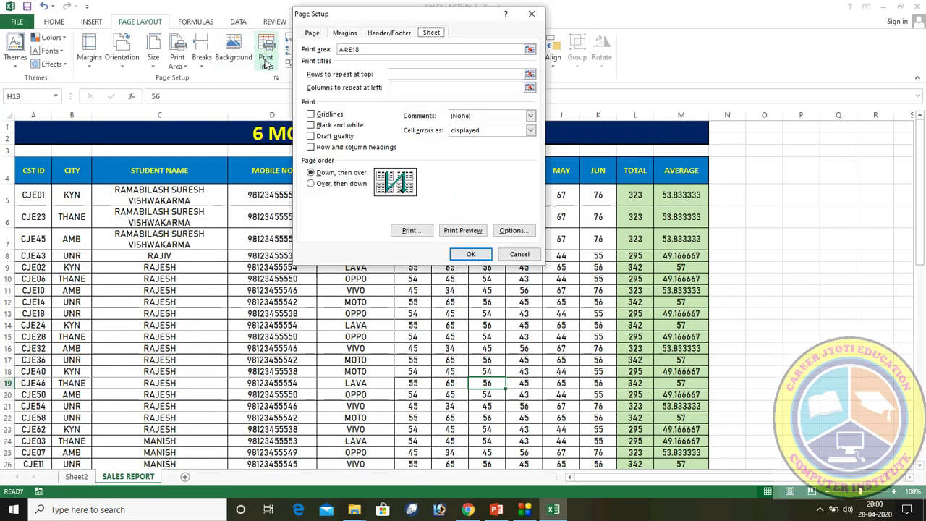
pyautogui.click(444, 232)
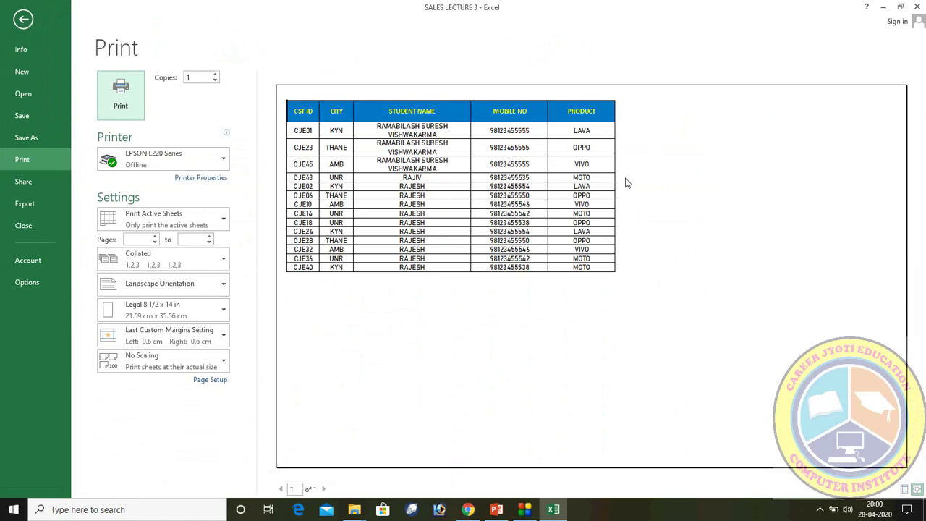
pyautogui.press('Escape')
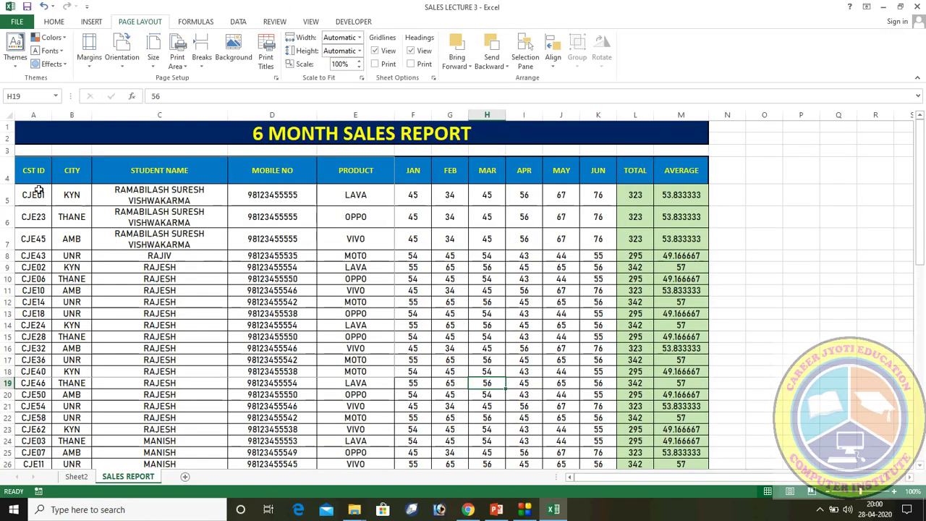
# - Clear the sales report's print area and check the page breaks down the rows
pyautogui.moveTo(33, 174); pyautogui.dragTo(342, 384)
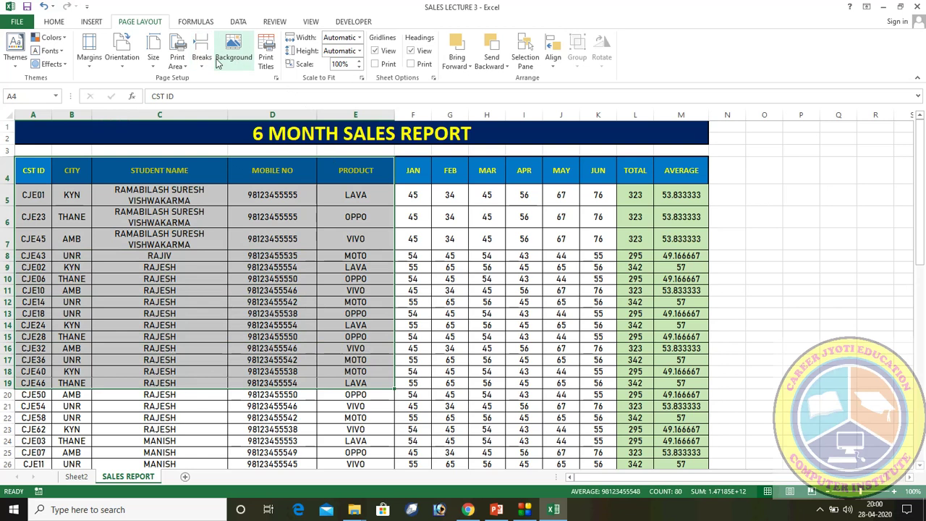
pyautogui.click(177, 60)
pyautogui.click(197, 92)
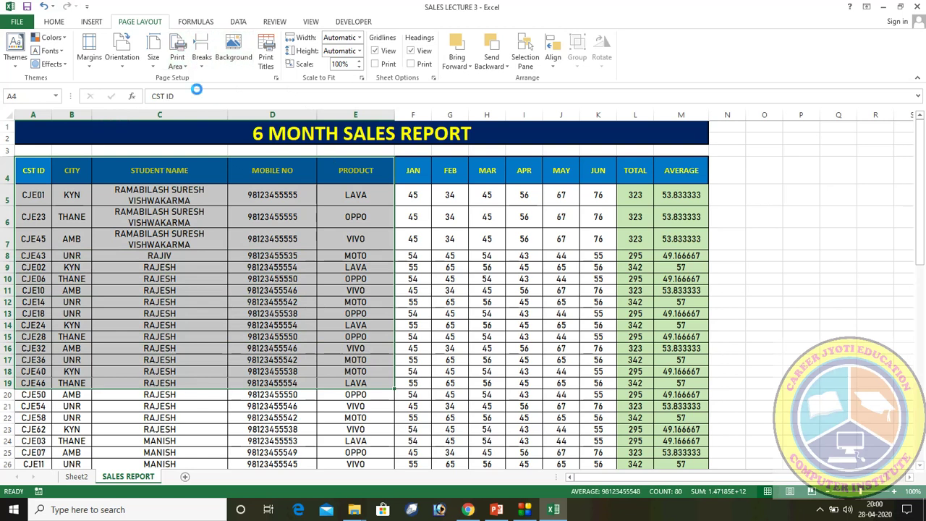
pyautogui.click(350, 314)
pyautogui.scroll(-7, 516, 301)
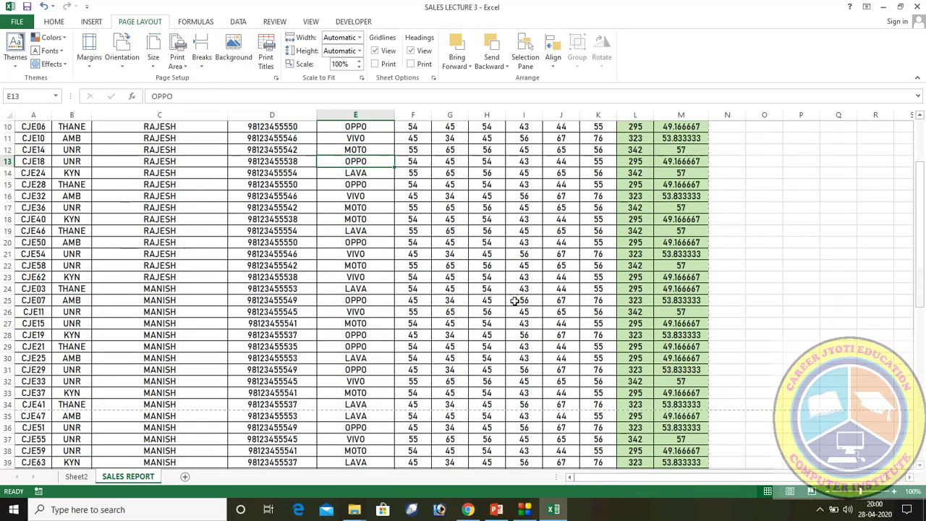
pyautogui.scroll(7, 515, 301)
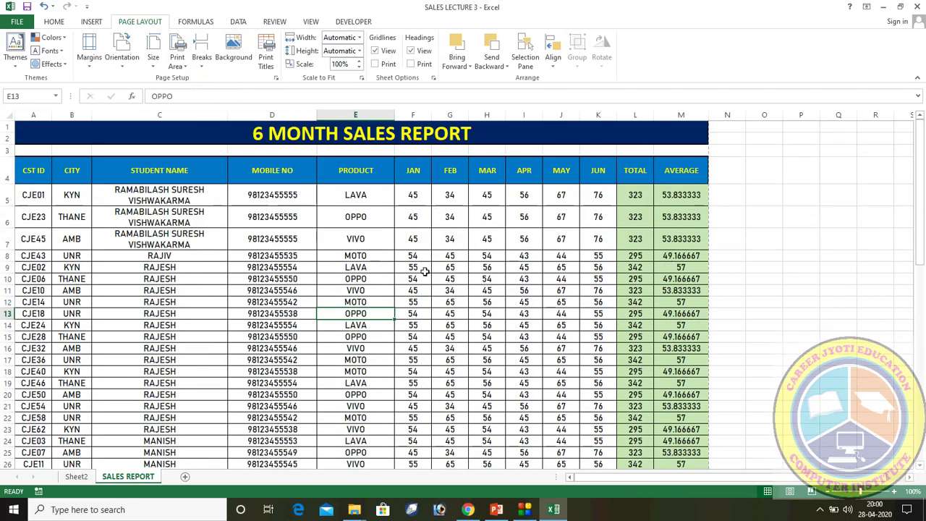
# - Preview the whole sales report for printing without a print area
pyautogui.click(265, 58)
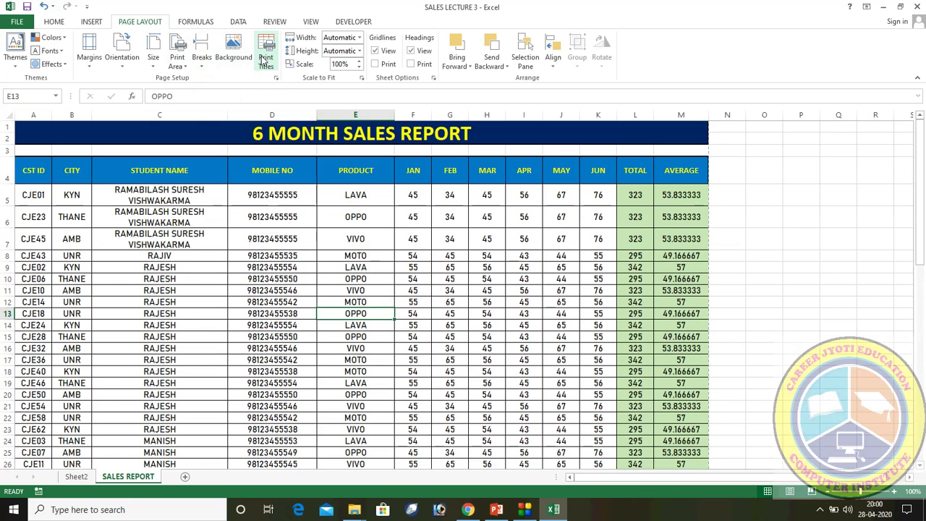
pyautogui.click(457, 247)
pyautogui.hotkey('ctrl', 'p')
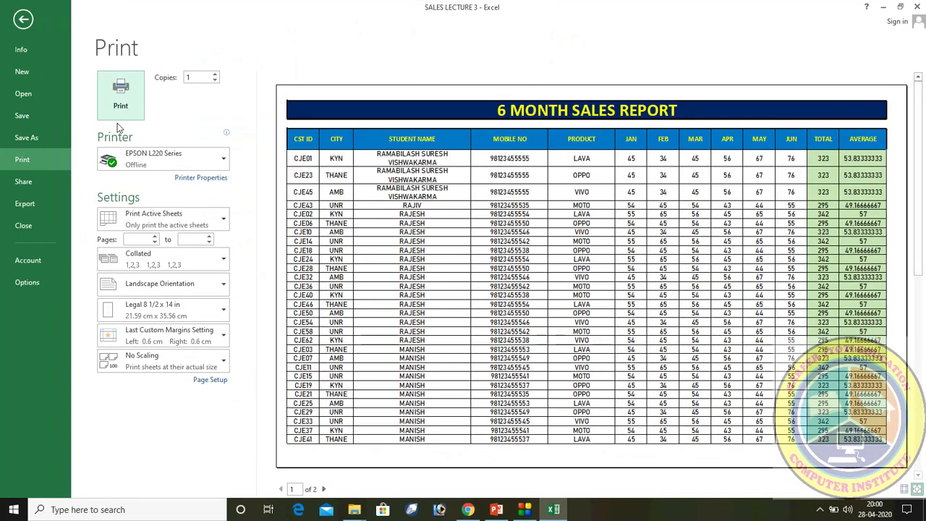
# - Set the print area to cells A1:M4, covering the report title and the column header row
pyautogui.click(24, 21)
pyautogui.click(236, 298)
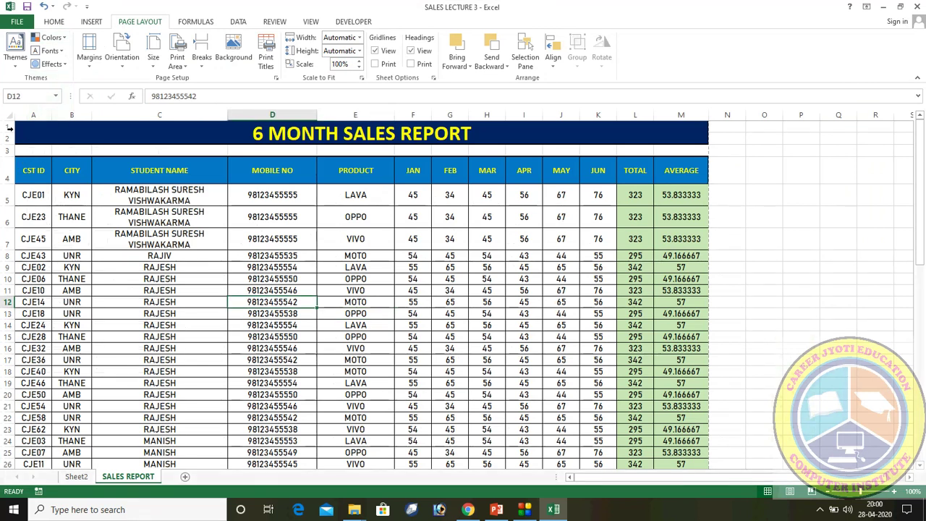
pyautogui.moveTo(14, 129); pyautogui.dragTo(9, 174)
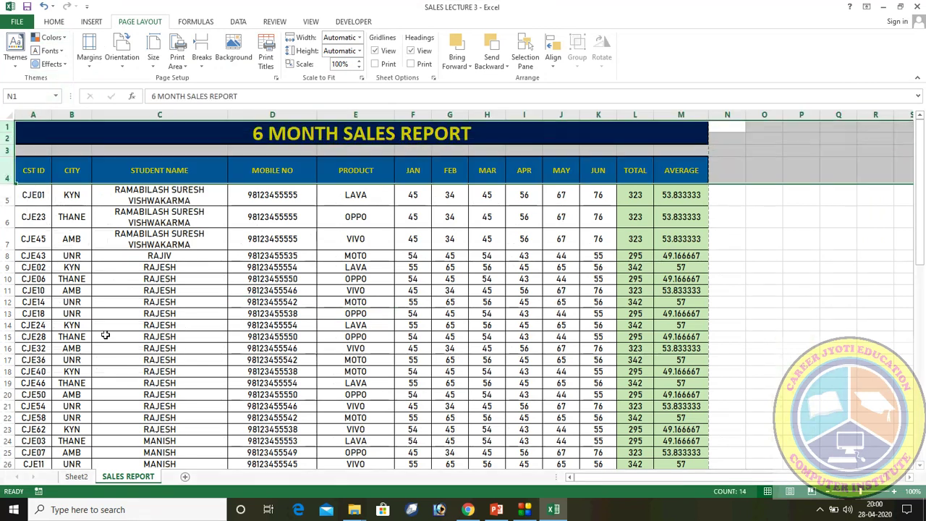
pyautogui.click(105, 335)
pyautogui.moveTo(48, 129); pyautogui.dragTo(53, 172)
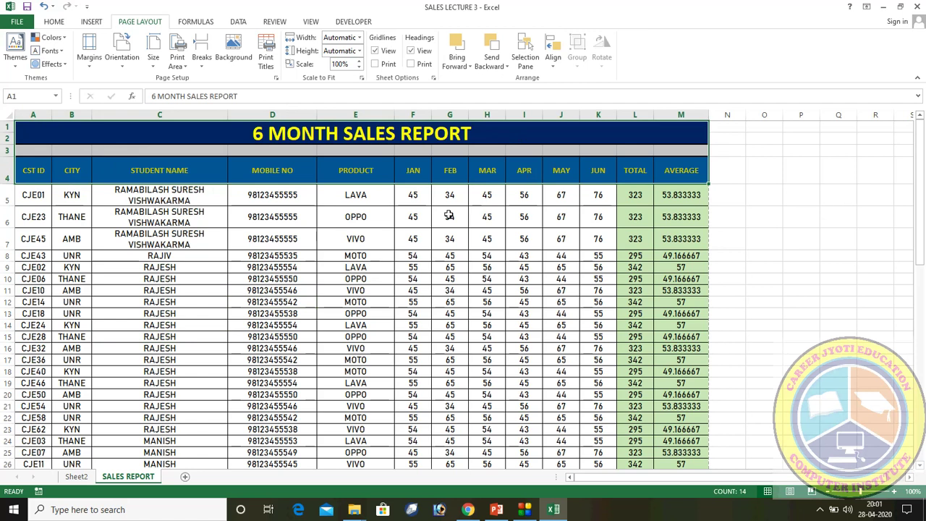
pyautogui.click(174, 65)
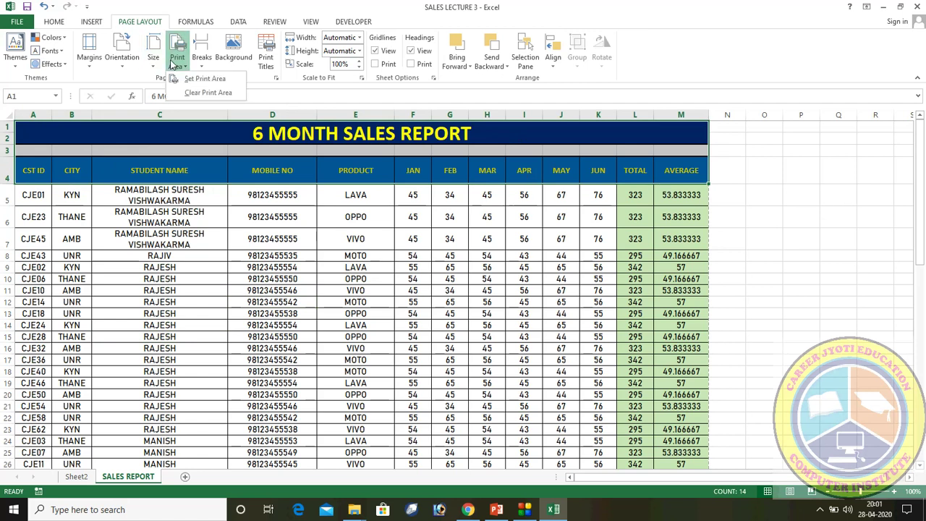
pyautogui.click(180, 68)
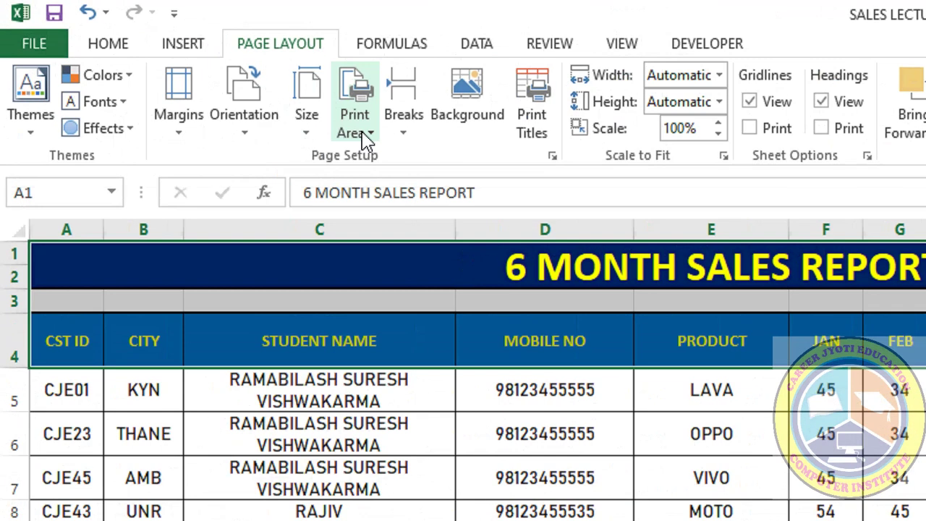
pyautogui.click(365, 139)
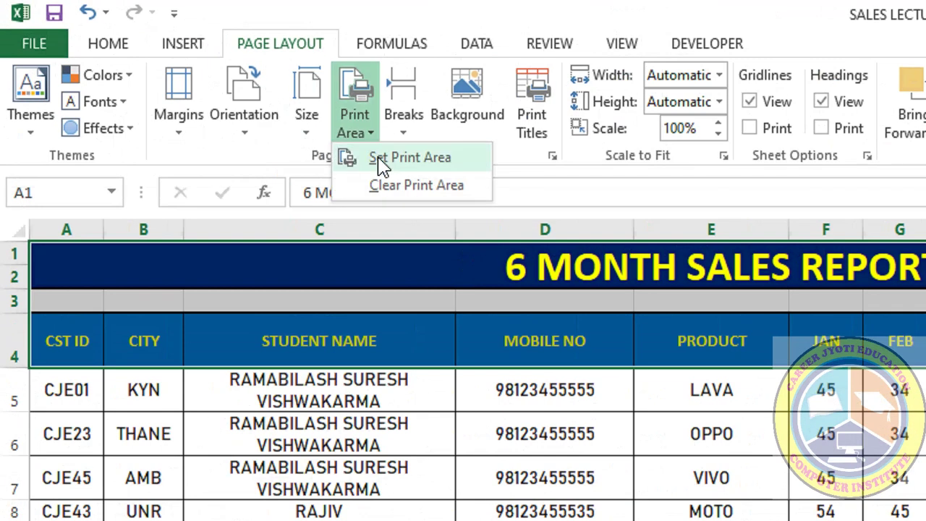
pyautogui.click(381, 159)
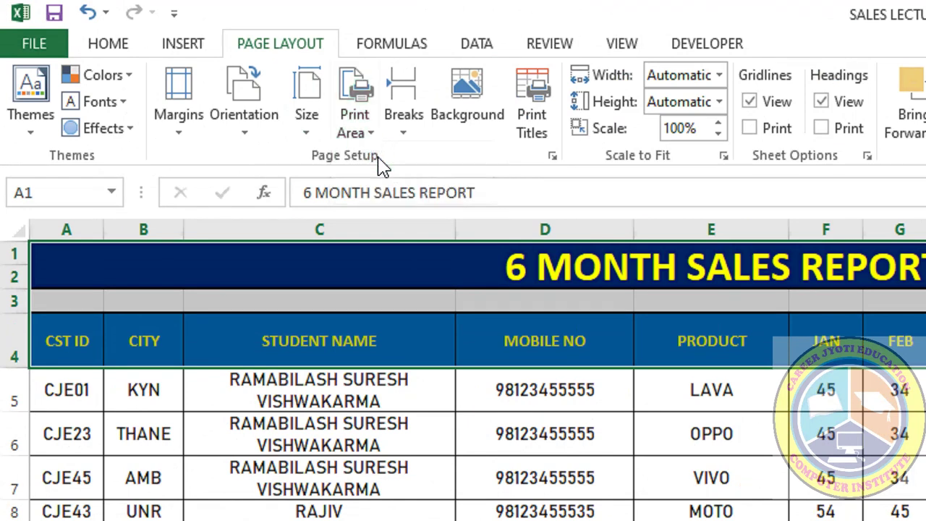
# - Preview the A1:M4 print area through the Page Setup sheet options and return to the sheet
pyautogui.click(532, 131)
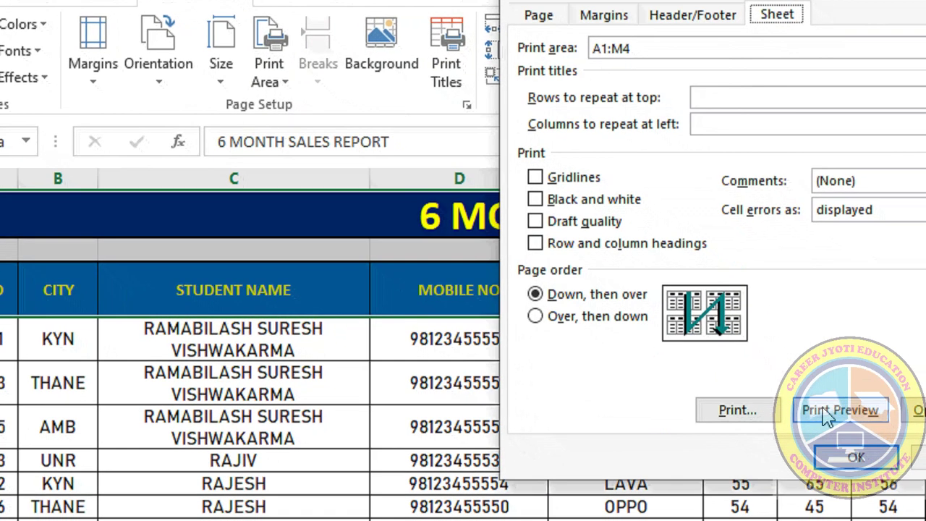
pyautogui.click(839, 411)
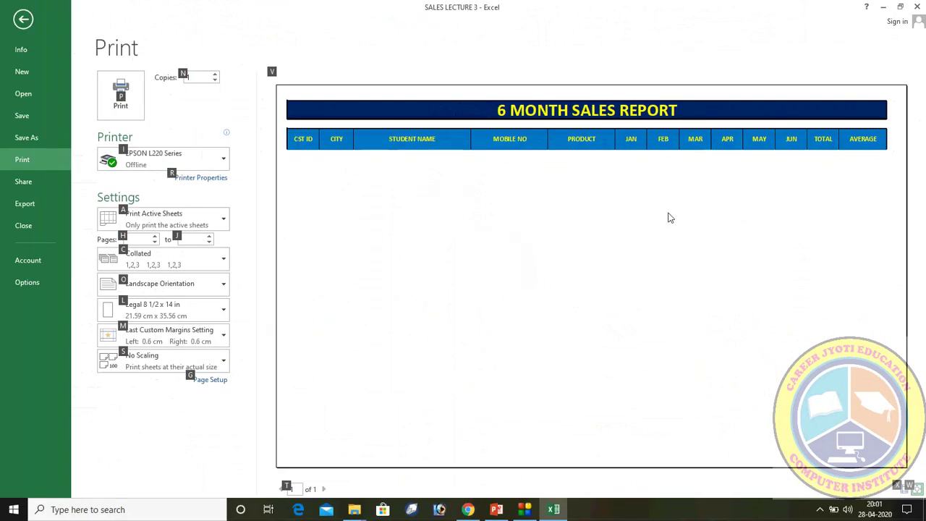
pyautogui.click(576, 206)
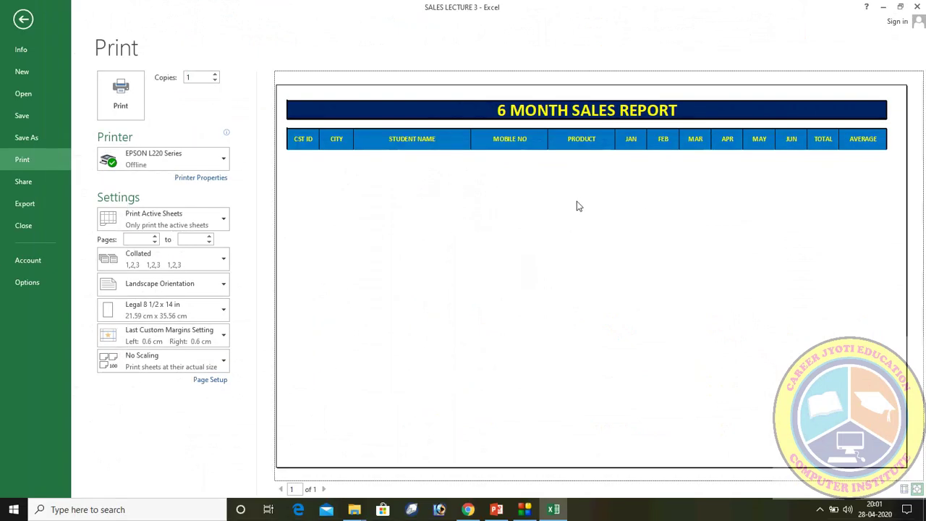
pyautogui.press('Escape')
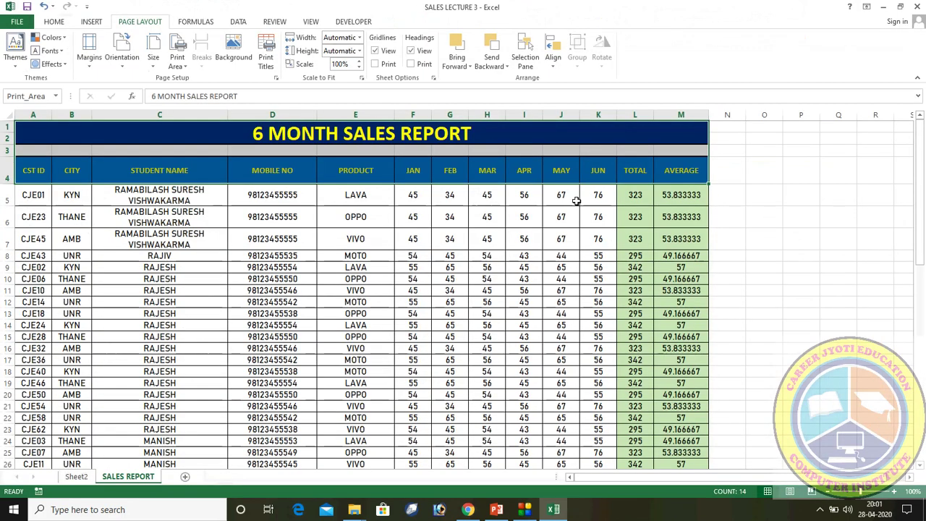
pyautogui.click(497, 239)
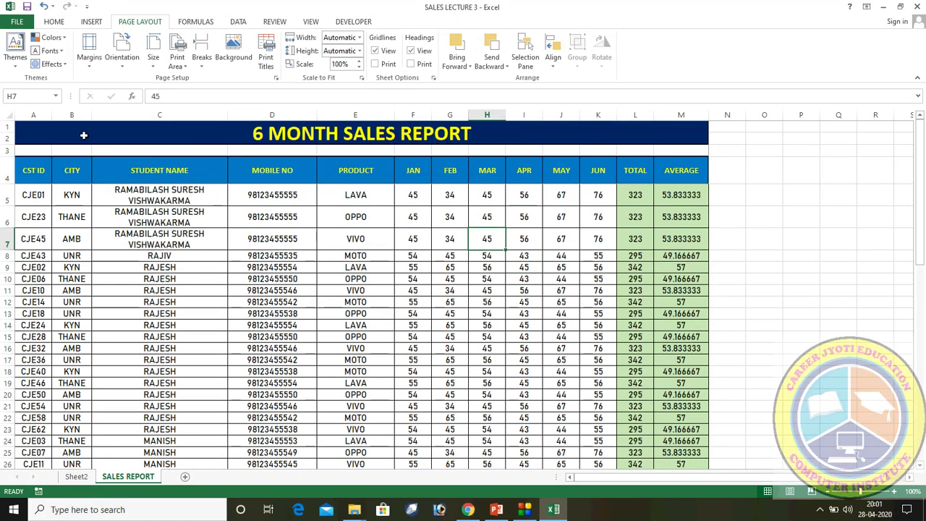
# - Clear the print area covering the title and header rows
pyautogui.moveTo(84, 135); pyautogui.dragTo(89, 169)
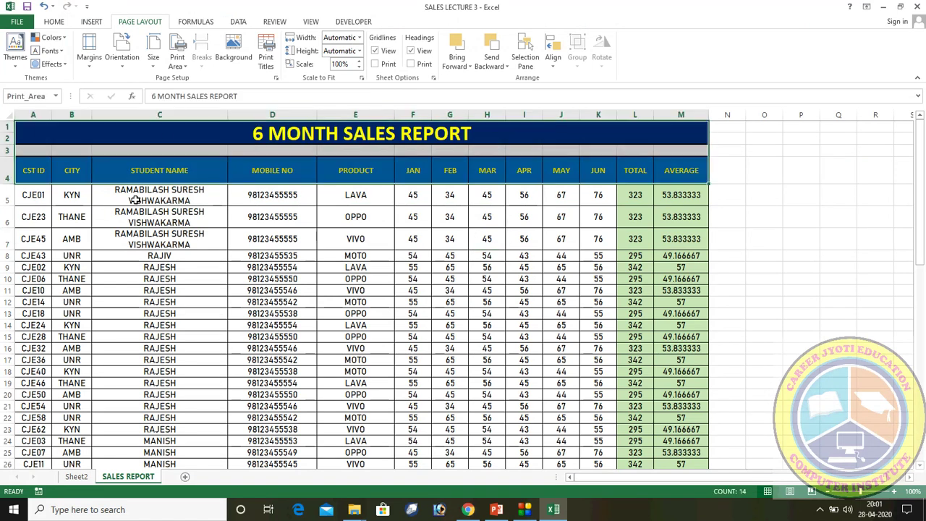
pyautogui.click(178, 62)
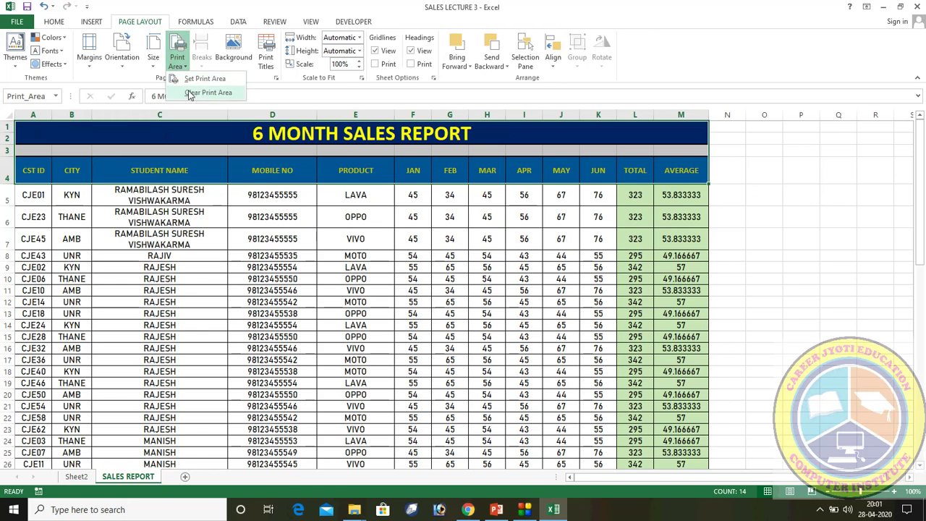
pyautogui.click(190, 92)
pyautogui.click(272, 336)
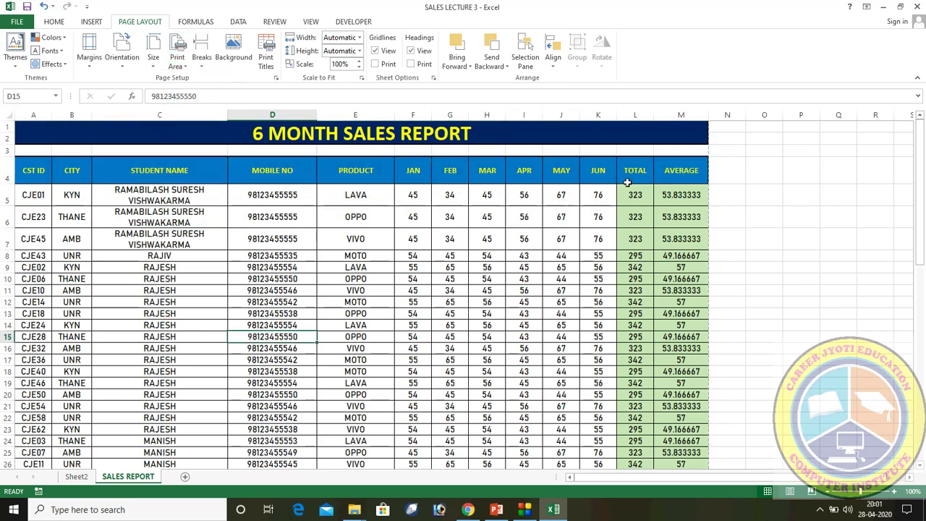
# - Open the print preview of the full sales report through the Page Setup options and return to the sheet
pyautogui.click(265, 65)
pyautogui.click(460, 230)
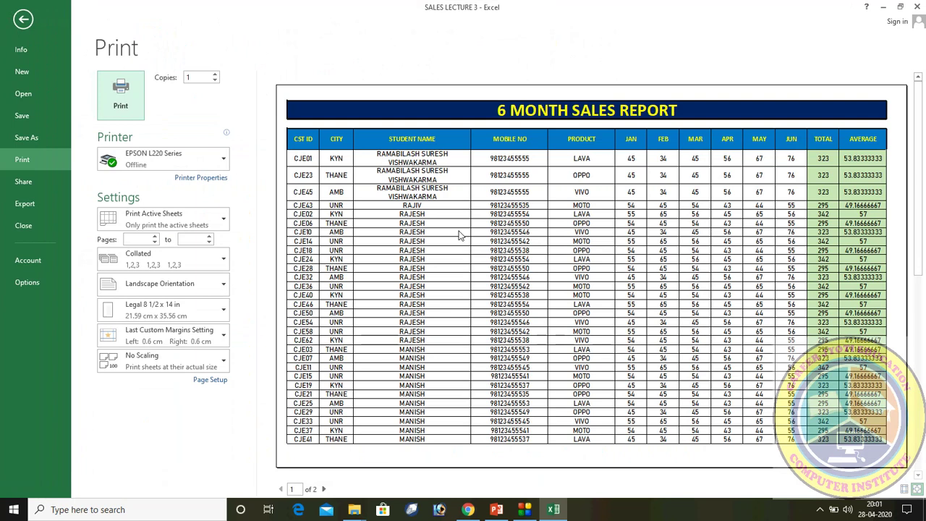
pyautogui.press('Escape')
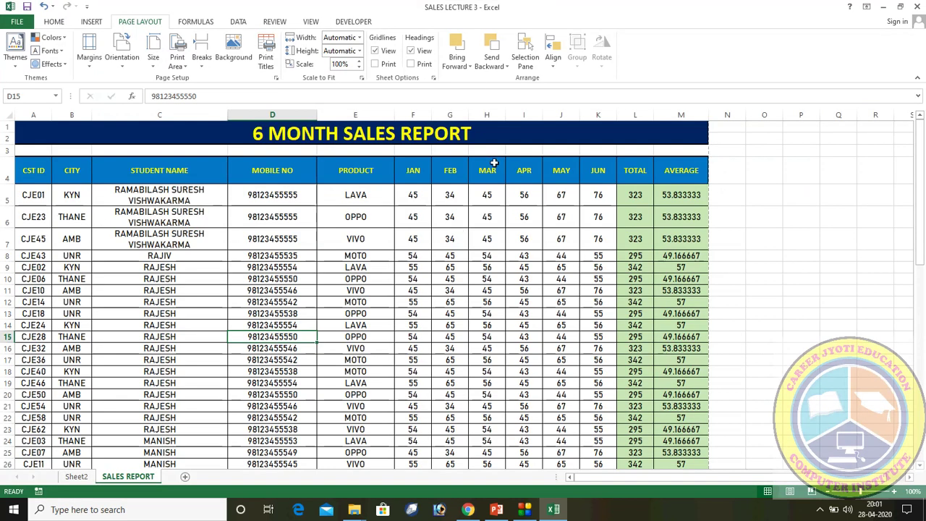
# - Review the orientation and paper size options and set the paper size to A4 210 x 297 mm
pyautogui.click(92, 70)
pyautogui.click(92, 68)
pyautogui.click(123, 71)
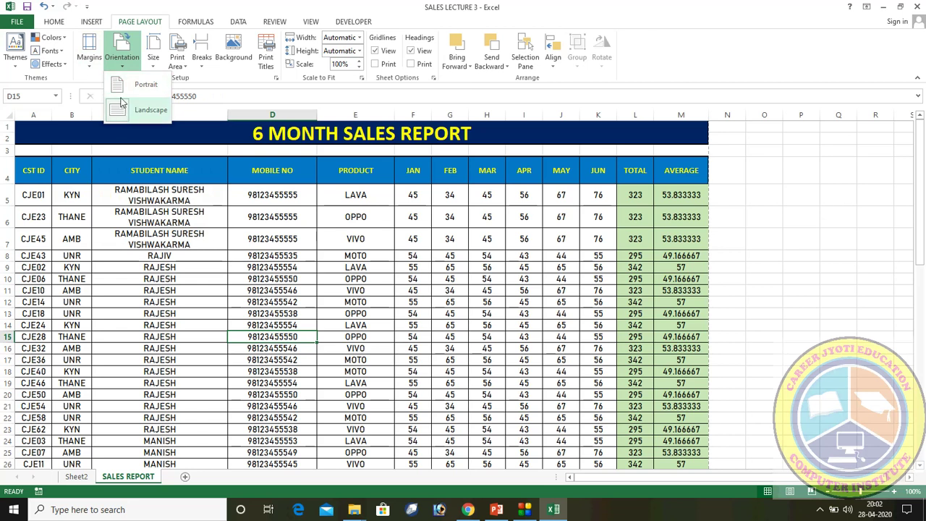
pyautogui.click(152, 62)
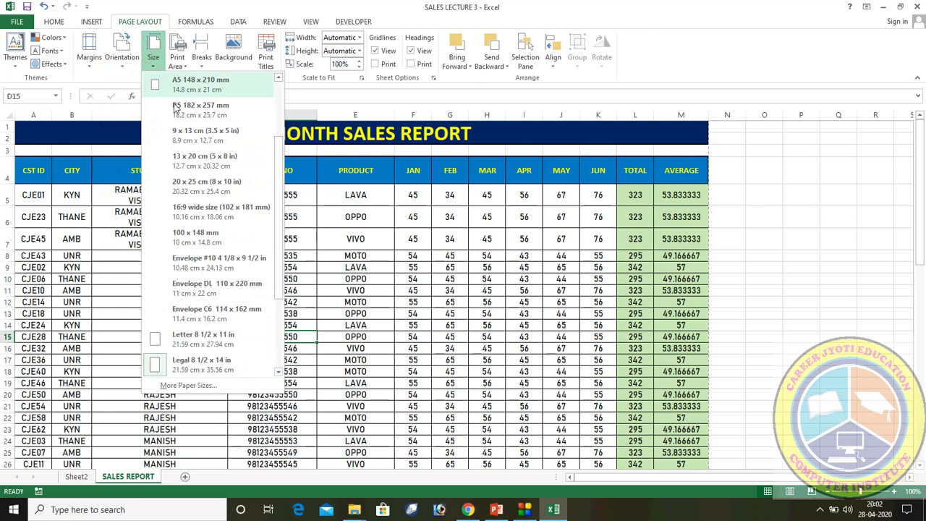
pyautogui.scroll(3, 273, 189)
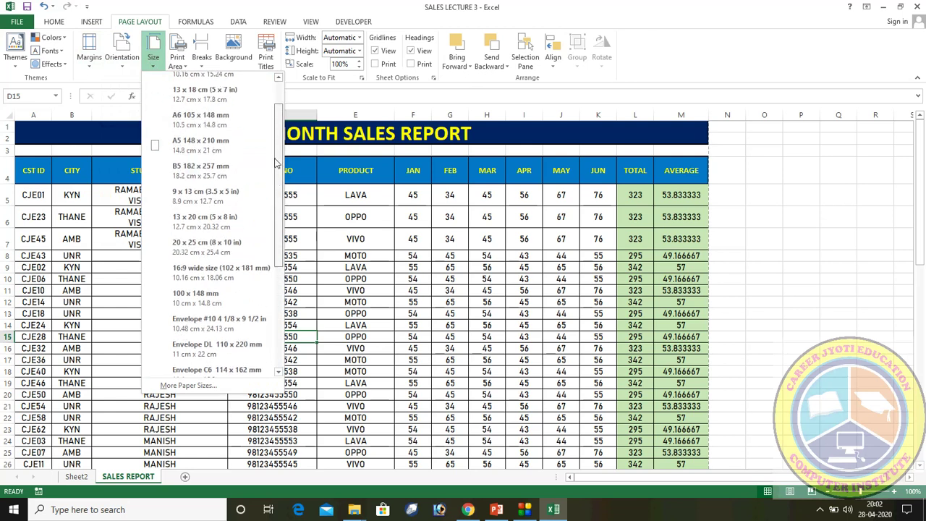
pyautogui.scroll(-3, 275, 178)
pyautogui.scroll(4, 269, 160)
pyautogui.scroll(1, 268, 156)
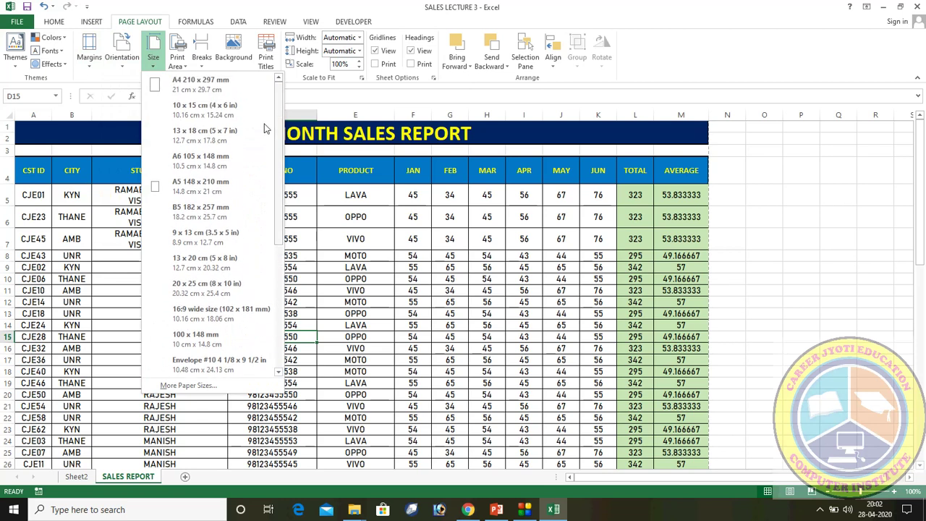
pyautogui.click(232, 88)
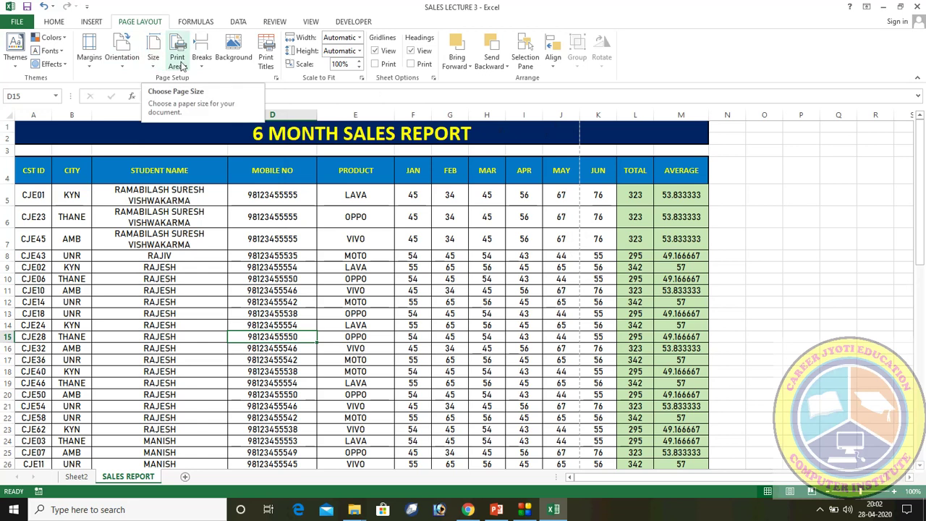
pyautogui.click(231, 242)
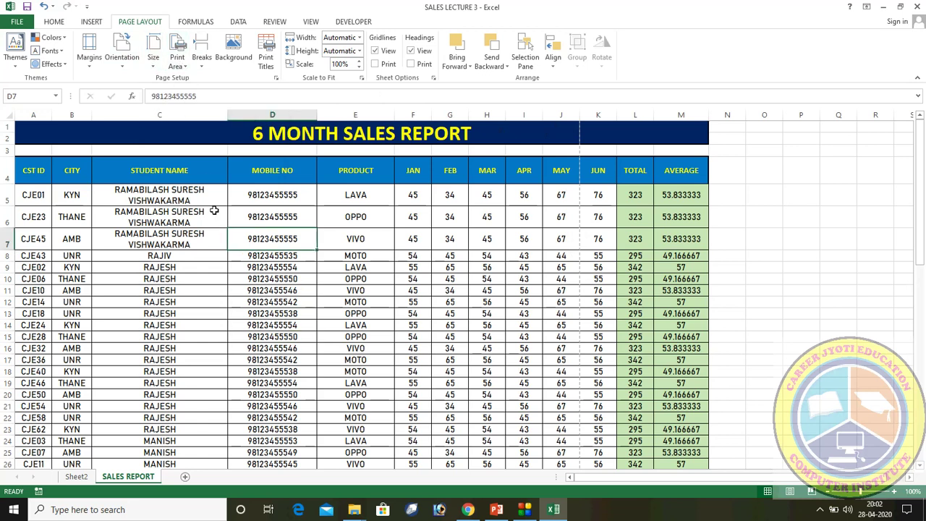
# - Set the sales report's paper size to Legal 8 1/2 x 14 in
pyautogui.click(153, 54)
pyautogui.scroll(-3, 174, 240)
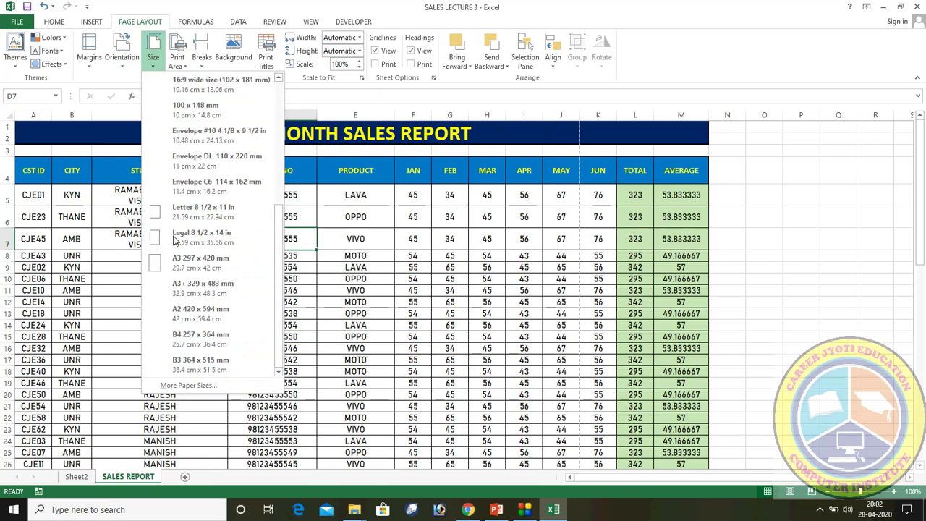
pyautogui.click(188, 238)
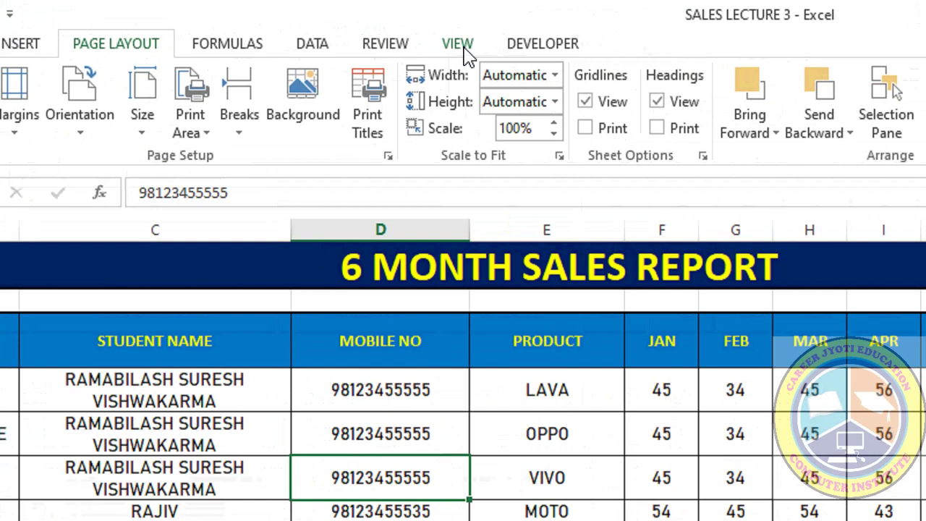
# - Examine where the sales report's pages divide in Page Break Preview and return to the Normal view
pyautogui.click(312, 23)
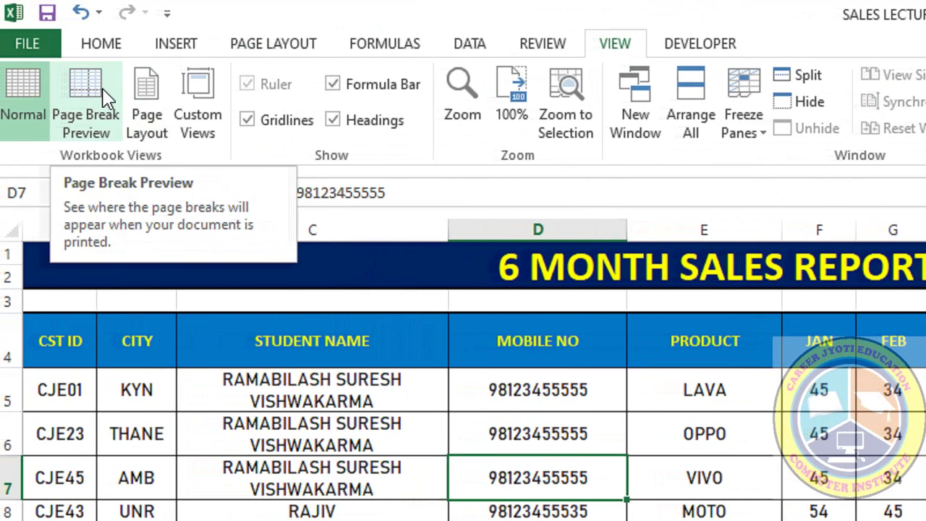
pyautogui.click(112, 94)
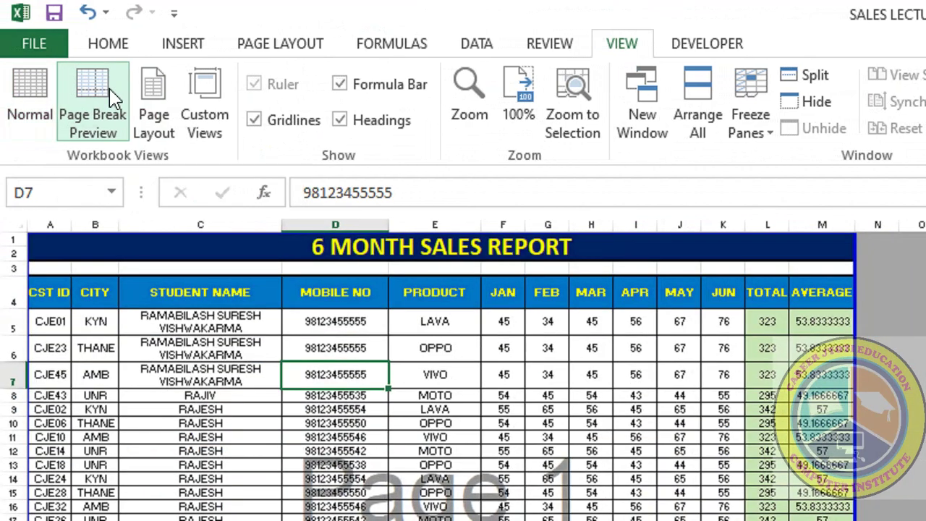
pyautogui.press('alt')
pyautogui.press('v')
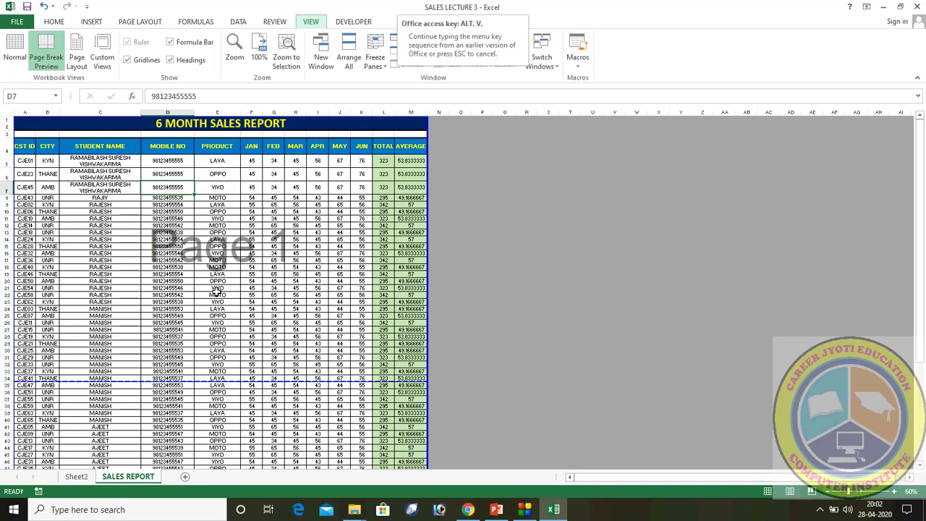
pyautogui.scroll(-5, 923, 332)
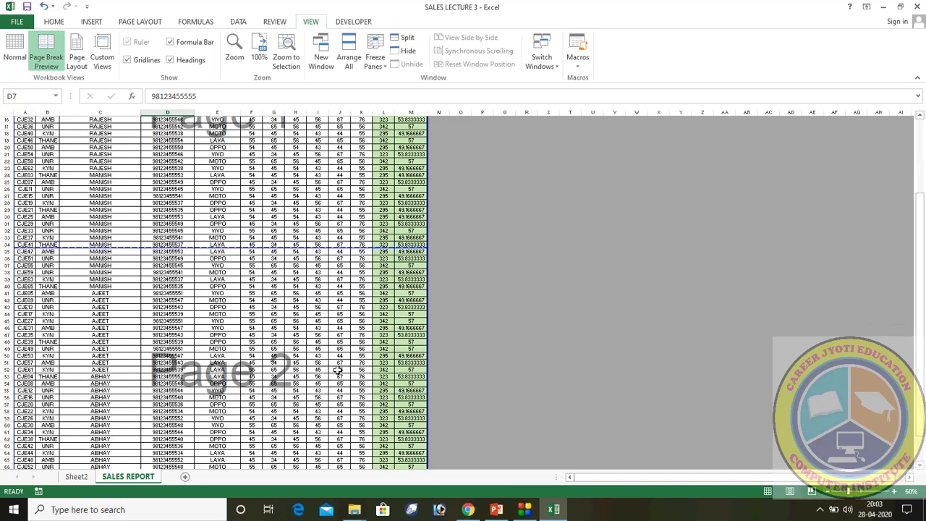
pyautogui.scroll(4, 338, 363)
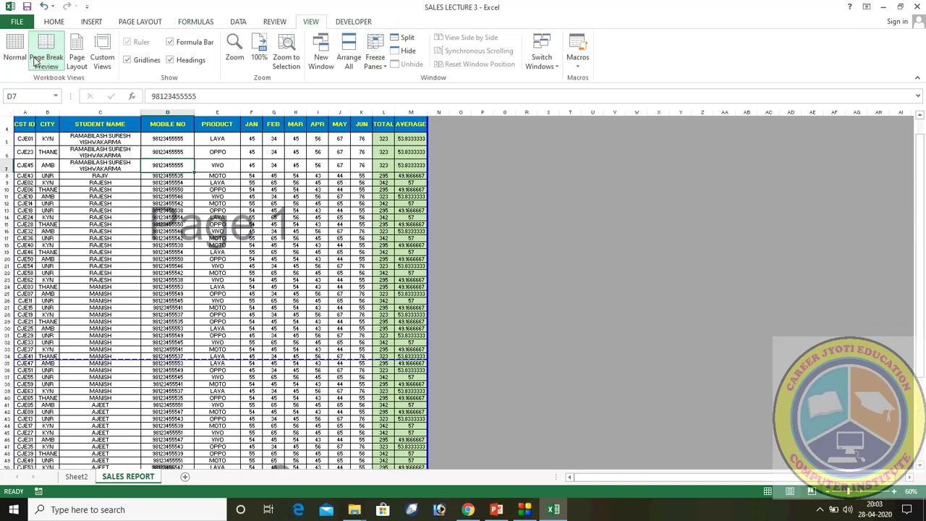
pyautogui.moveTo(920, 200)
pyautogui.mouseDown()
pyautogui.moveTo(925, 269)
pyautogui.moveTo(925, 207)
pyautogui.mouseUp()
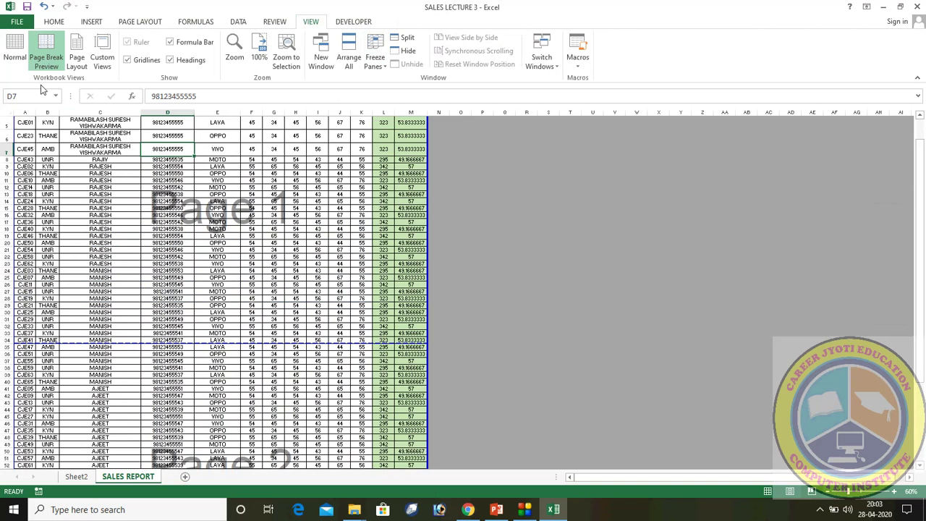
pyautogui.click(14, 50)
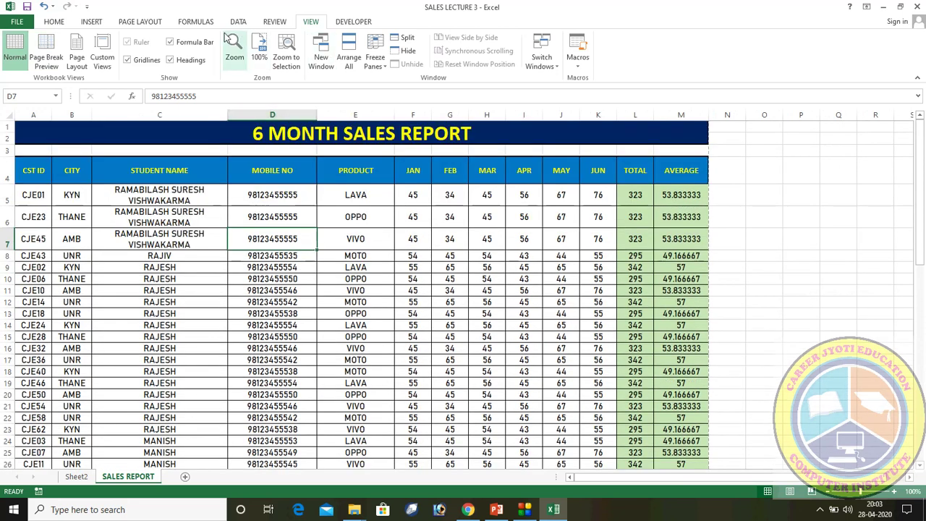
# - Examine whether the row 4 column headings stay in view while reading down through the sales report's records
pyautogui.click(141, 23)
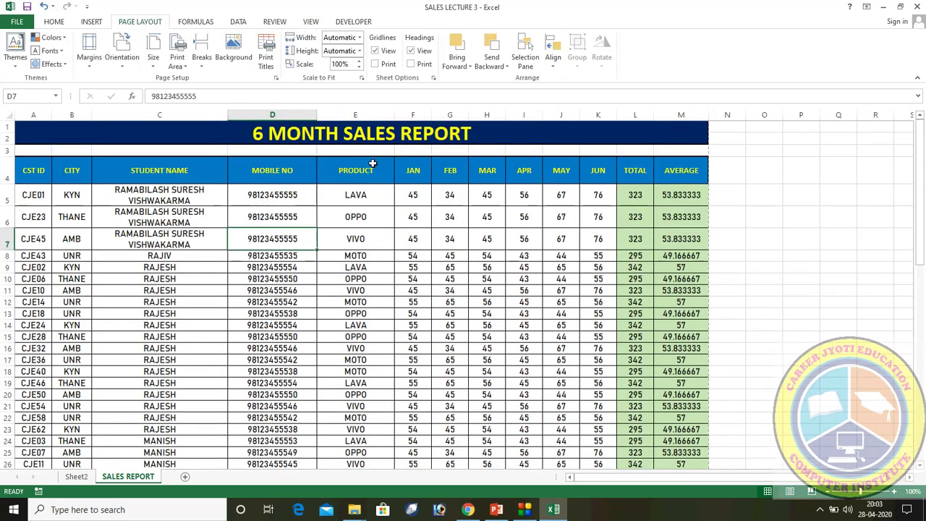
pyautogui.click(372, 248)
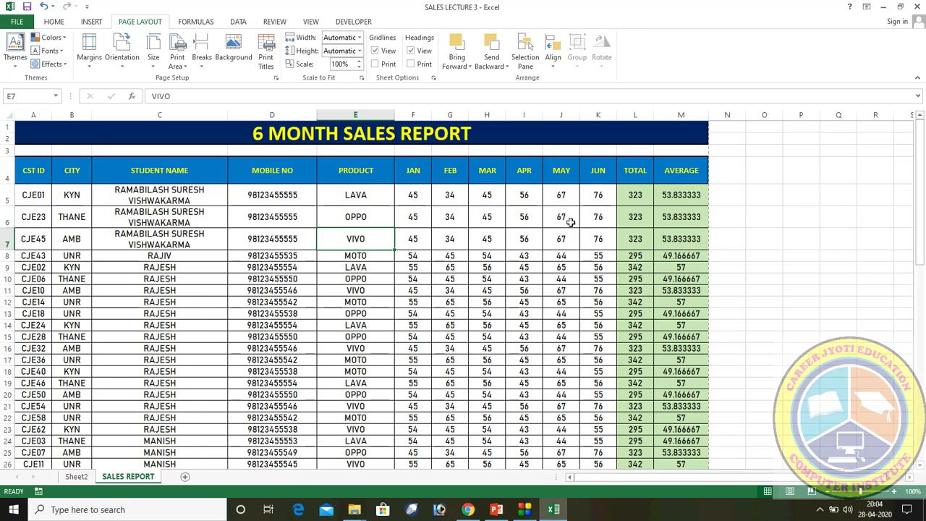
pyautogui.click(5, 179)
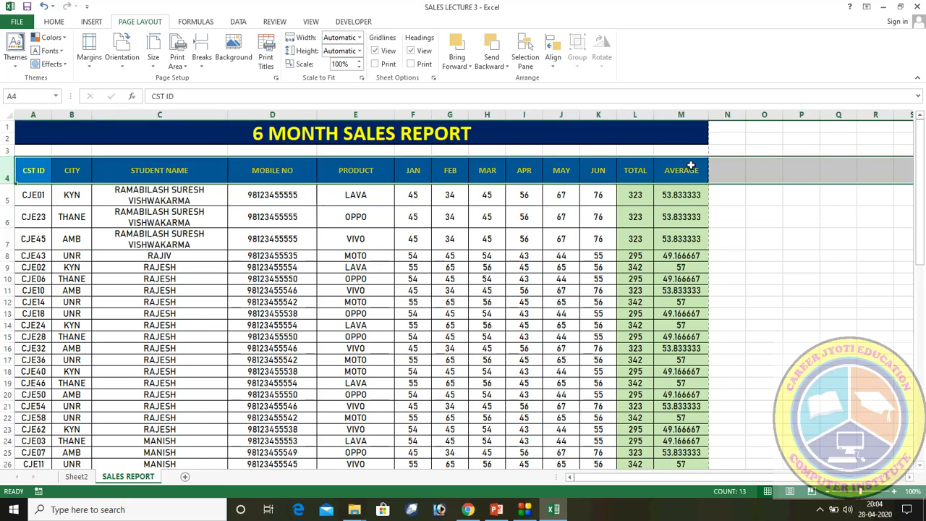
pyautogui.scroll(-14, 88, 245)
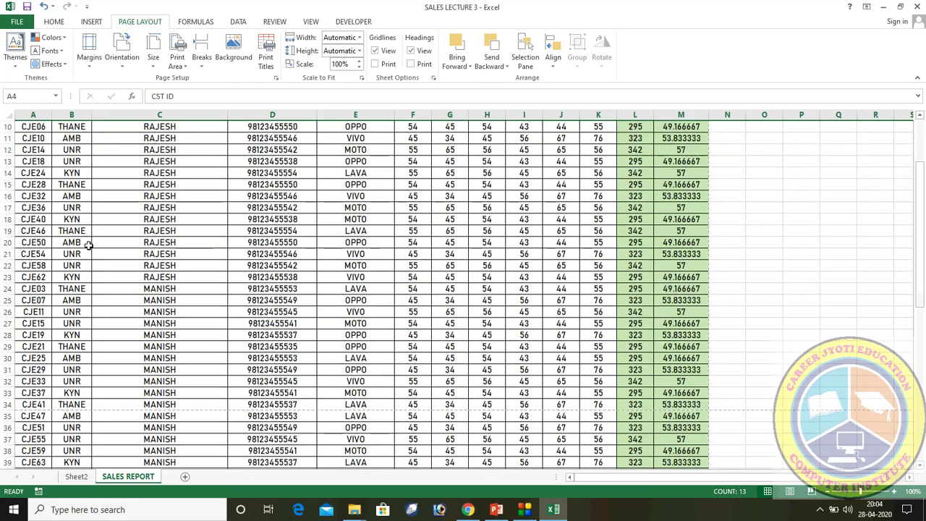
pyautogui.scroll(14, 89, 245)
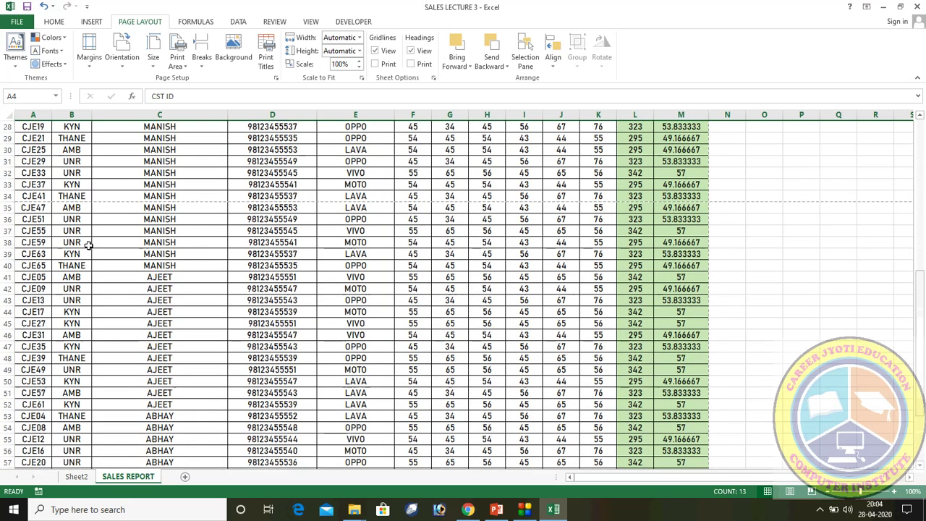
pyautogui.click(168, 235)
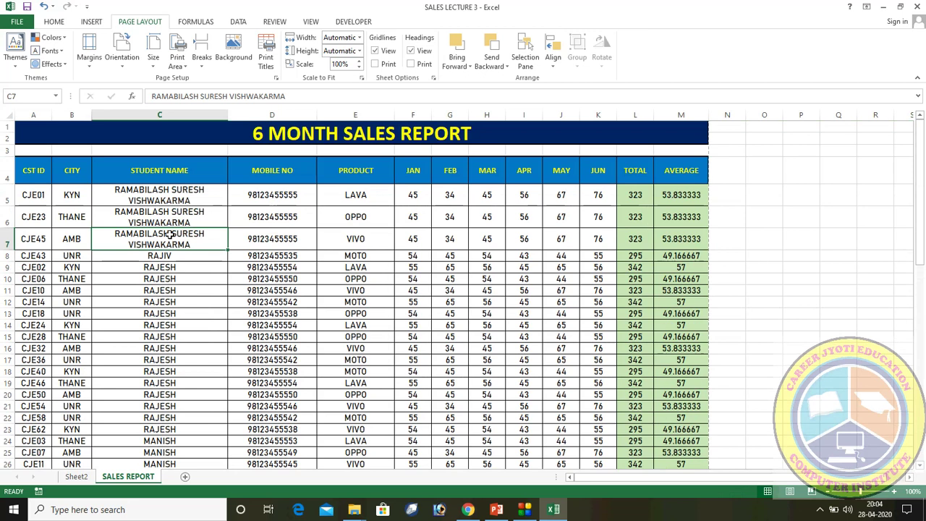
pyautogui.click(252, 220)
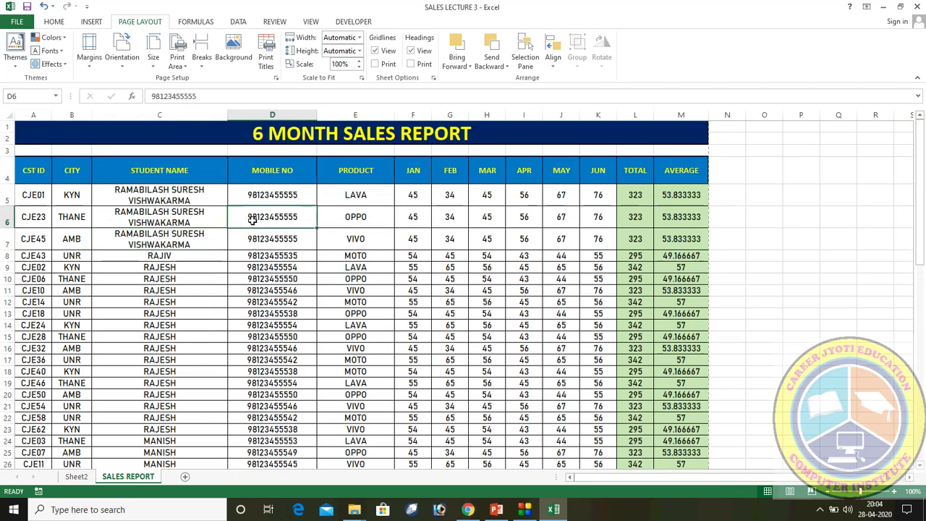
pyautogui.scroll(-5, 252, 220)
pyautogui.scroll(3, 252, 220)
pyautogui.scroll(2, 252, 220)
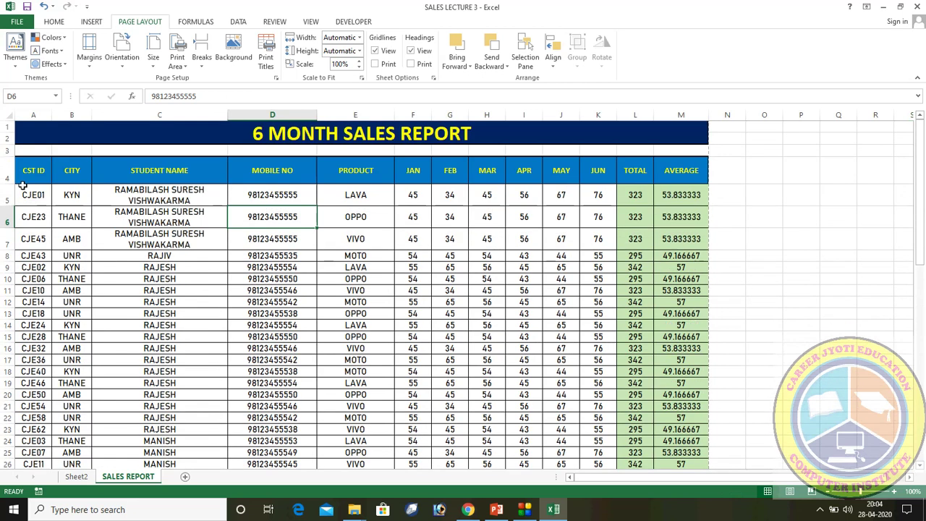
pyautogui.scroll(-17, 198, 195)
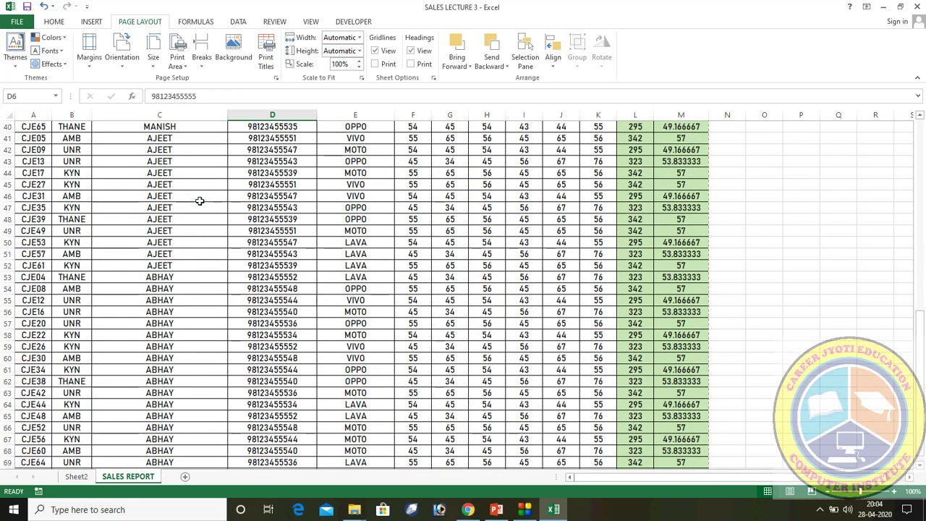
pyautogui.scroll(-4, 200, 201)
pyautogui.scroll(20, 200, 201)
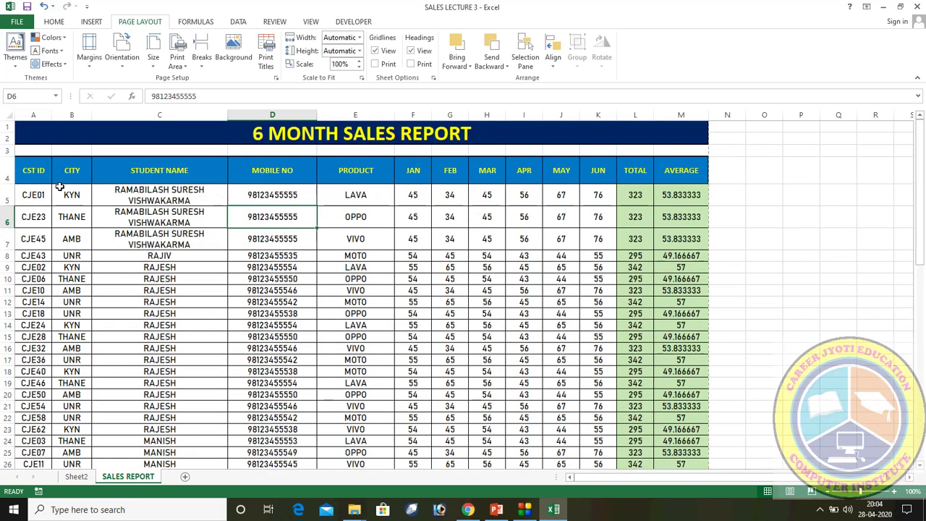
pyautogui.click(8, 177)
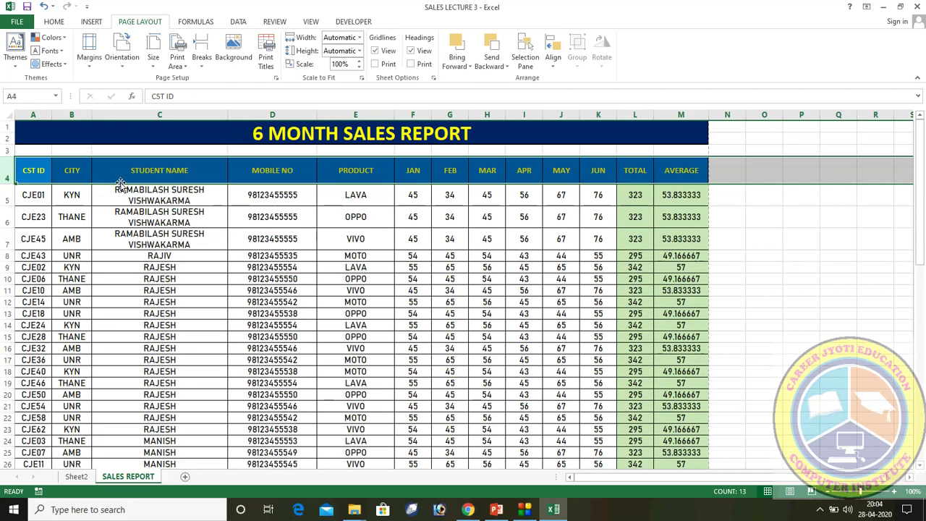
pyautogui.click(273, 269)
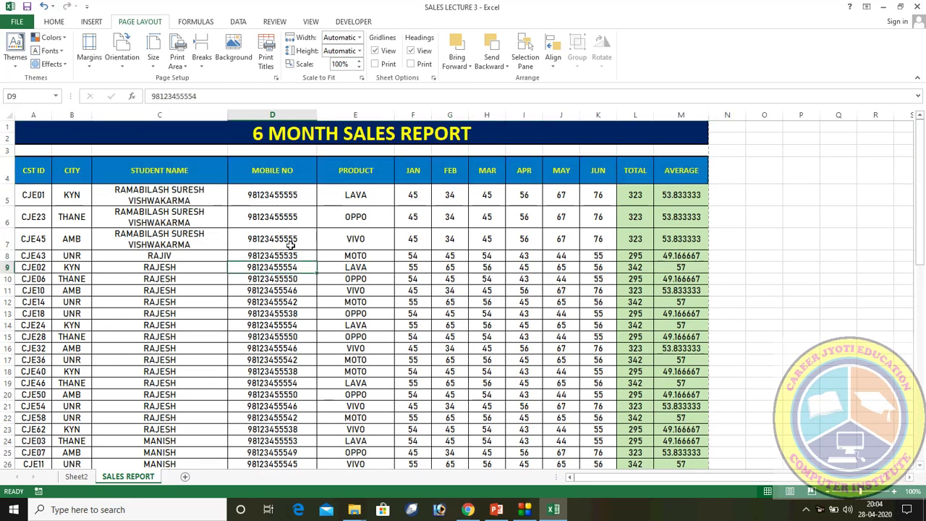
pyautogui.click(203, 195)
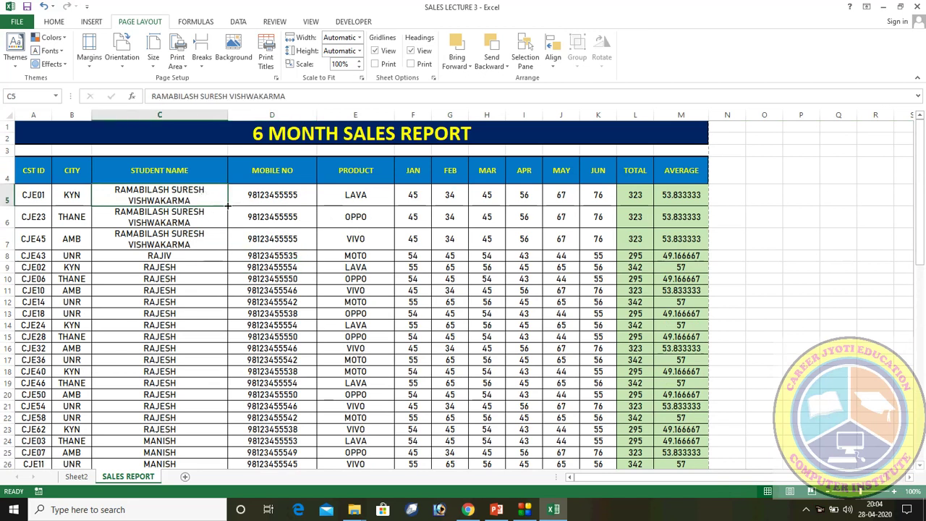
# - Examine row 5 across the columns beyond the report's AVERAGE column and return to the row's first cell
pyautogui.click(259, 201)
pyautogui.press('Right')
pyautogui.press('Right')
pyautogui.press('Right')
pyautogui.press('Right')
pyautogui.press('Right')
pyautogui.press('Right')
pyautogui.press('Right')
pyautogui.press('Right')
pyautogui.press('Right')
pyautogui.press('Right')
pyautogui.press('Right')
pyautogui.press('Right')
pyautogui.press('Right')
pyautogui.press('Right')
pyautogui.press('Right')
pyautogui.press('Right')
pyautogui.press('Right')
pyautogui.press('Right')
pyautogui.press('Right')
pyautogui.press('Right')
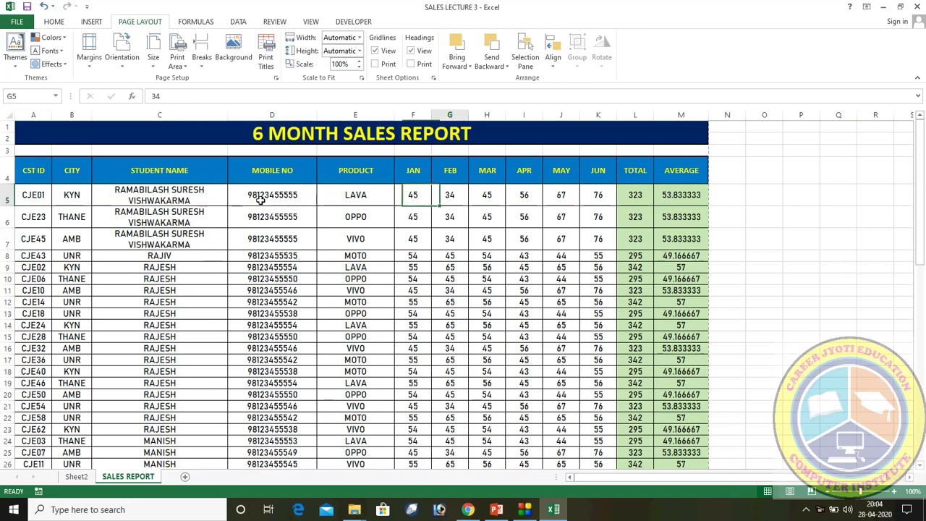
pyautogui.press('Right')
pyautogui.press('Right')
pyautogui.press('Right')
pyautogui.press('Right')
pyautogui.press('Right')
pyautogui.press('Right')
pyautogui.press('Right')
pyautogui.press('Right')
pyautogui.press('Right')
pyautogui.press('Right')
pyautogui.press('Right')
pyautogui.press('Right')
pyautogui.press('Right')
pyautogui.press('Right')
pyautogui.press('Right')
pyautogui.press('Right')
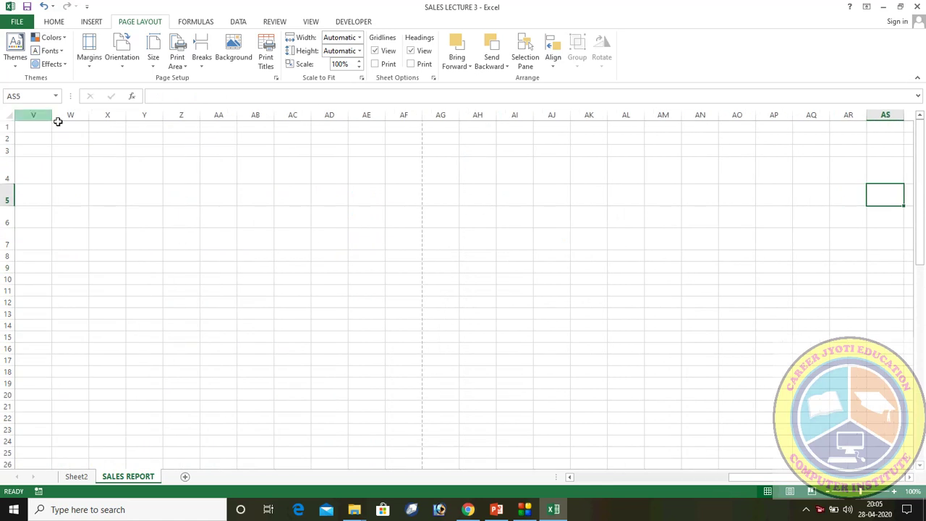
pyautogui.press('Left')
pyautogui.press('Left')
pyautogui.press('Left')
pyautogui.press('Left')
pyautogui.press('Left')
pyautogui.press('Left')
pyautogui.press('Left')
pyautogui.press('Left')
pyautogui.press('Left')
pyautogui.press('Left')
pyautogui.press('Left')
pyautogui.press('Left')
pyautogui.press('Left')
pyautogui.press('Left')
pyautogui.press('Left')
pyautogui.press('Left')
pyautogui.press('Left')
pyautogui.press('Left')
pyautogui.press('Left')
pyautogui.press('Left')
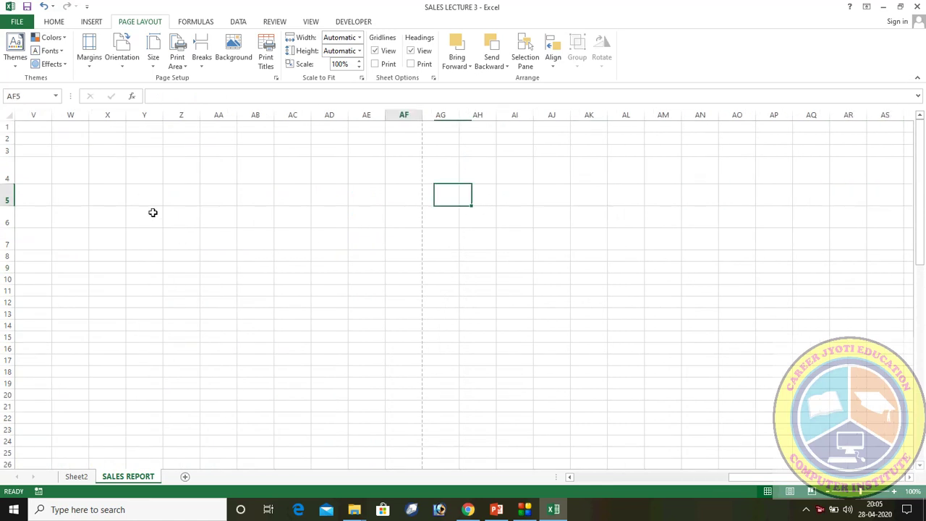
pyautogui.press('Left')
pyautogui.press('Left')
pyautogui.press('Right')
pyautogui.press('Right')
pyautogui.press('Right')
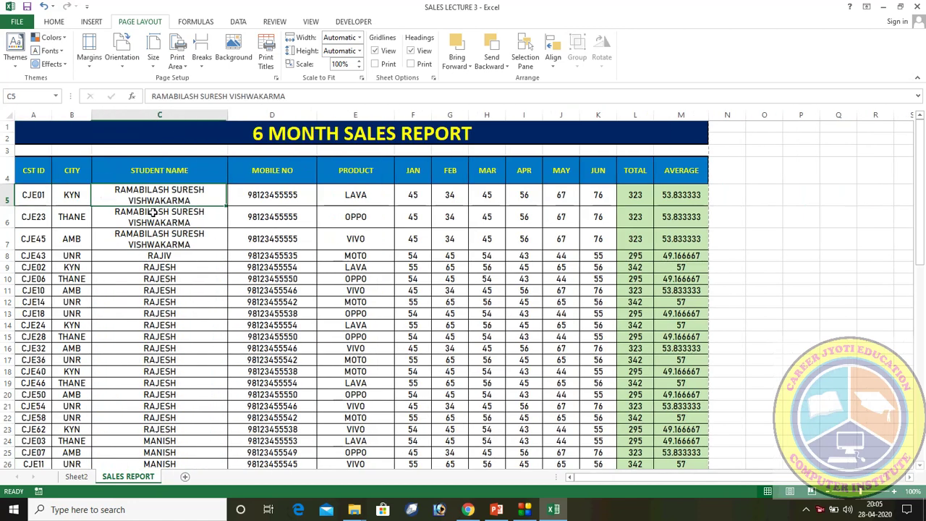
pyautogui.hotkey('ctrl', 'Right')
pyautogui.press('Right')
pyautogui.press('Right')
pyautogui.press('Right')
pyautogui.press('Right')
pyautogui.press('Right')
pyautogui.press('Right')
pyautogui.press('Right')
pyautogui.press('Right')
pyautogui.press('Right')
pyautogui.press('Right')
pyautogui.press('Right')
pyautogui.press('Right')
pyautogui.press('Right')
pyautogui.press('Right')
pyautogui.press('Right')
pyautogui.press('Right')
pyautogui.press('Right')
pyautogui.press('Right')
pyautogui.press('Right')
pyautogui.press('Right')
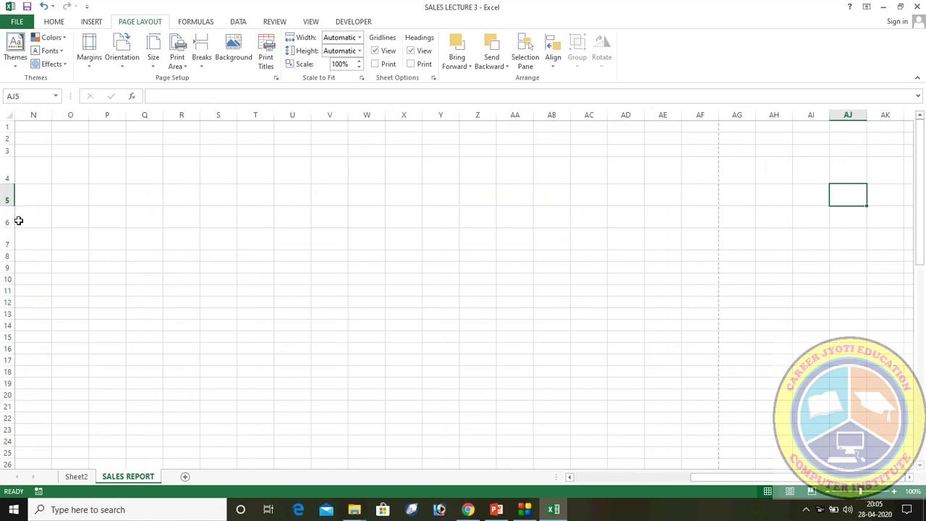
pyautogui.scroll(-3, 155, 302)
pyautogui.scroll(3, 154, 301)
pyautogui.press('Left')
pyautogui.press('Left')
pyautogui.press('Left')
pyautogui.press('Left')
pyautogui.press('Left')
pyautogui.press('Left')
pyautogui.press('Left')
pyautogui.press('Left')
pyautogui.press('Left')
pyautogui.press('Left')
pyautogui.press('Left')
pyautogui.press('Left')
pyautogui.press('Left')
pyautogui.press('Left')
pyautogui.press('Left')
pyautogui.press('Left')
pyautogui.press('Left')
pyautogui.press('Left')
pyautogui.press('Left')
pyautogui.press('Left')
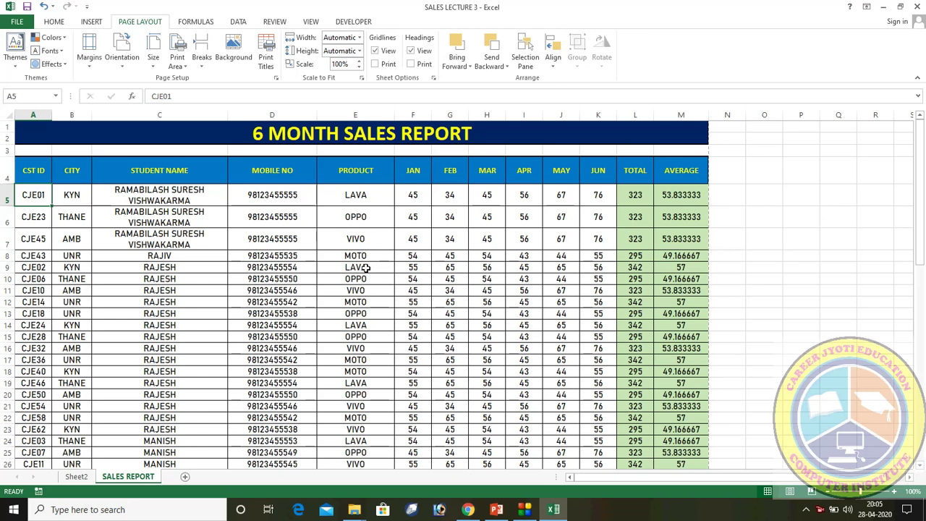
pyautogui.scroll(-5, 418, 312)
pyautogui.scroll(5, 417, 312)
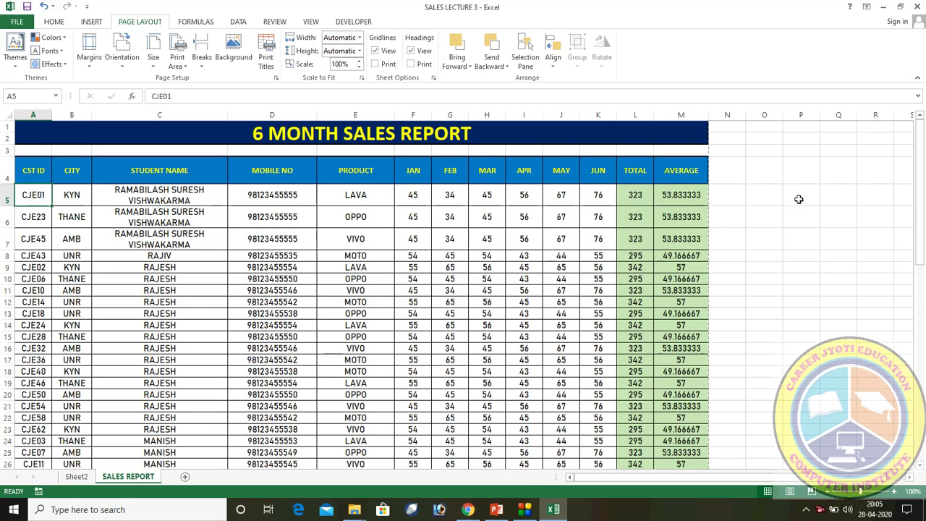
pyautogui.click(241, 52)
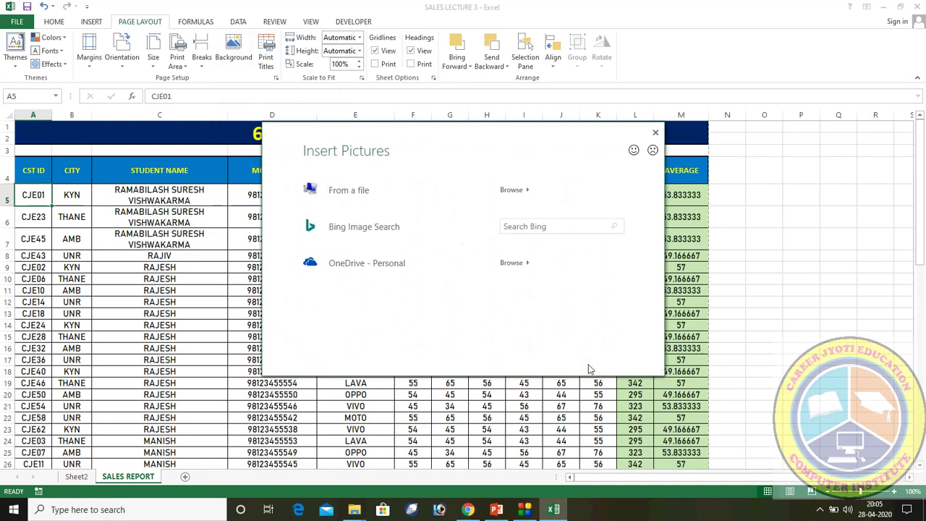
pyautogui.click(656, 132)
pyautogui.click(232, 63)
pyautogui.click(552, 225)
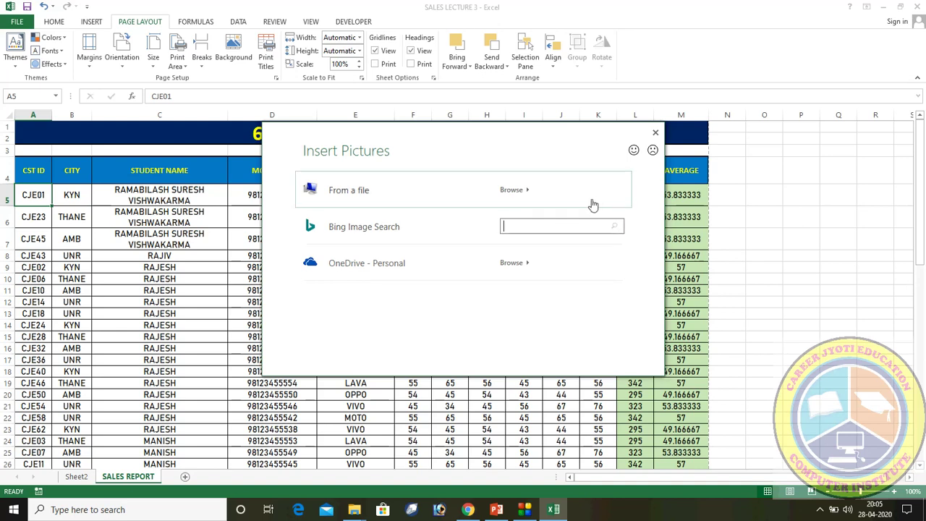
pyautogui.click(532, 200)
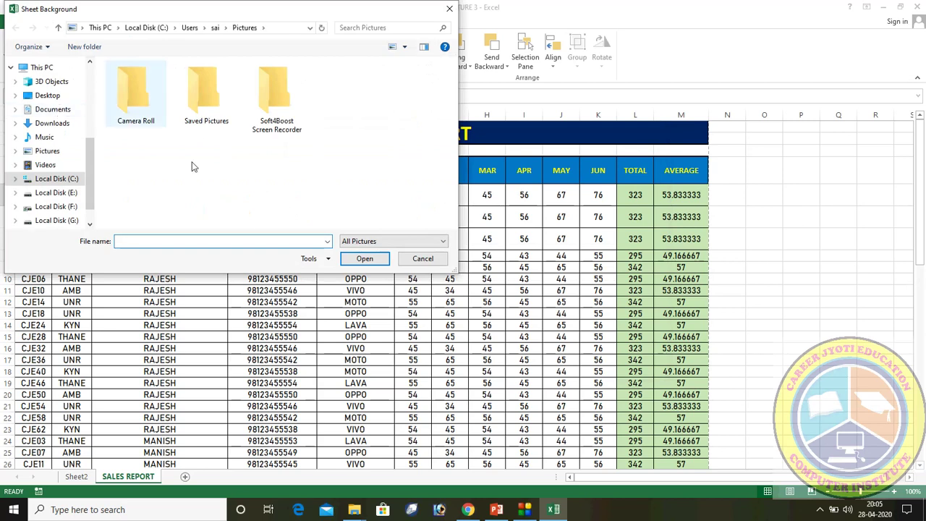
pyautogui.click(424, 262)
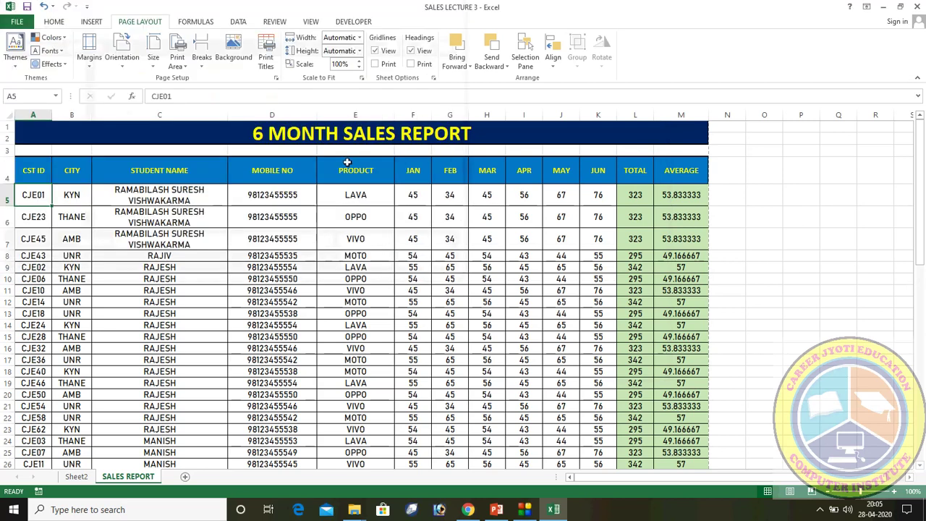
# - Set a picture file from the Desktop folder as the sales report sheet's background
pyautogui.click(243, 55)
pyautogui.click(516, 196)
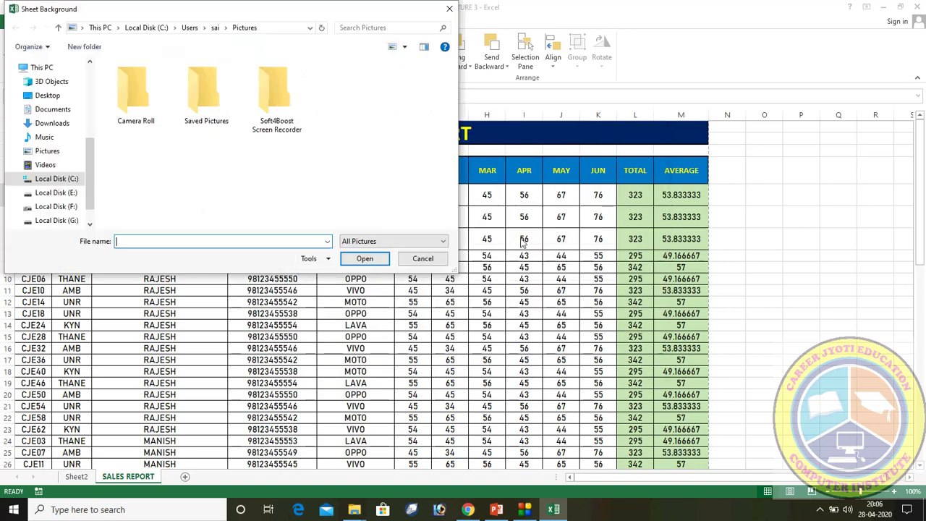
pyautogui.click(44, 95)
pyautogui.moveTo(455, 76); pyautogui.dragTo(454, 127)
pyautogui.click(272, 145)
pyautogui.click(365, 259)
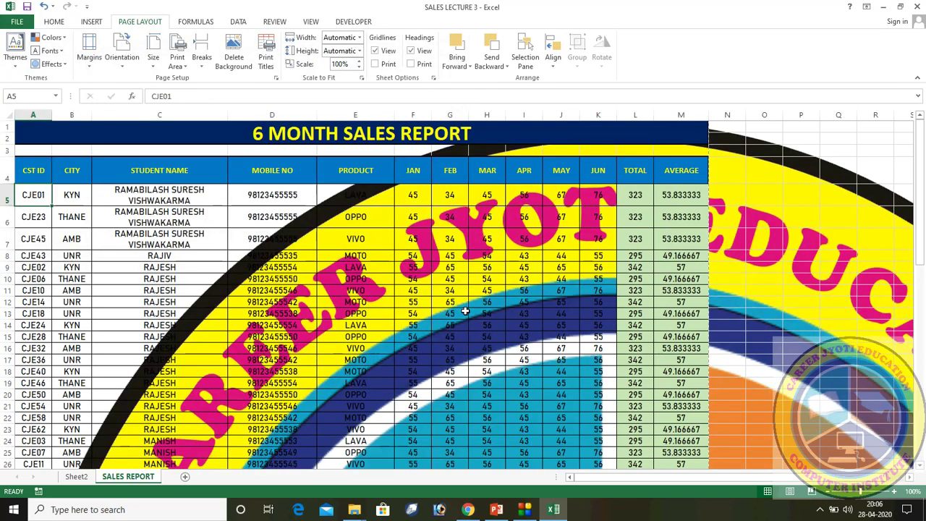
# - Examine how the background picture covers the sales report sheet at different zoom levels, down to 10% and up to 50%
pyautogui.scroll(-8, 465, 311)
pyautogui.scroll(8, 543, 322)
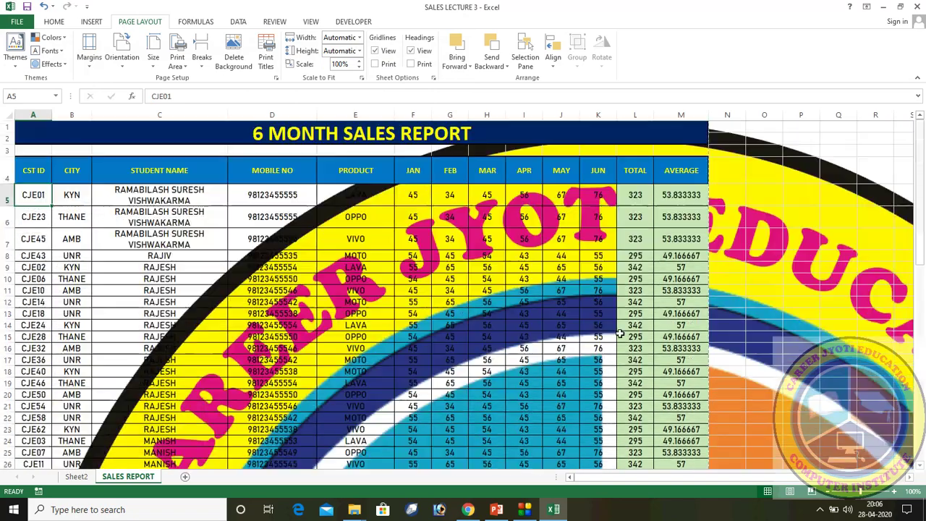
pyautogui.click(829, 492)
pyautogui.moveTo(849, 492); pyautogui.dragTo(830, 494)
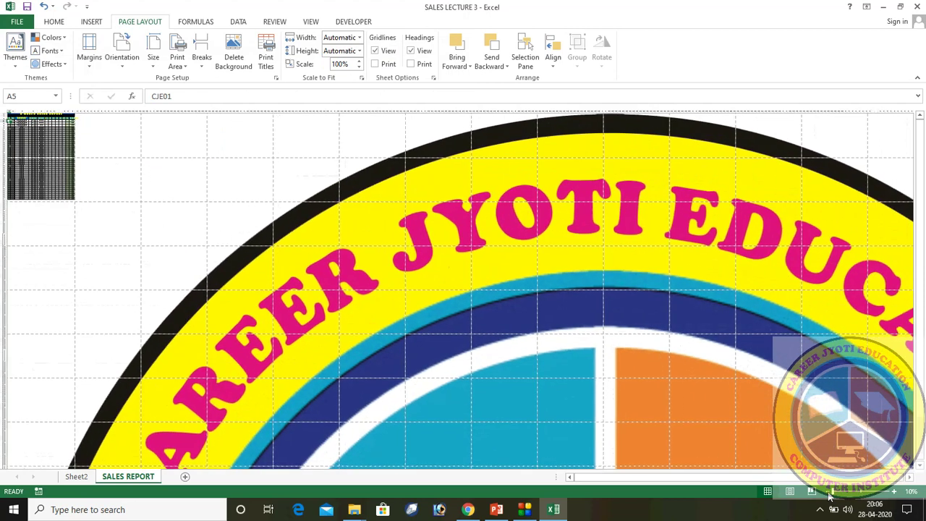
pyautogui.click(897, 492)
pyautogui.click(897, 492)
pyautogui.click(897, 492)
pyautogui.click(897, 492)
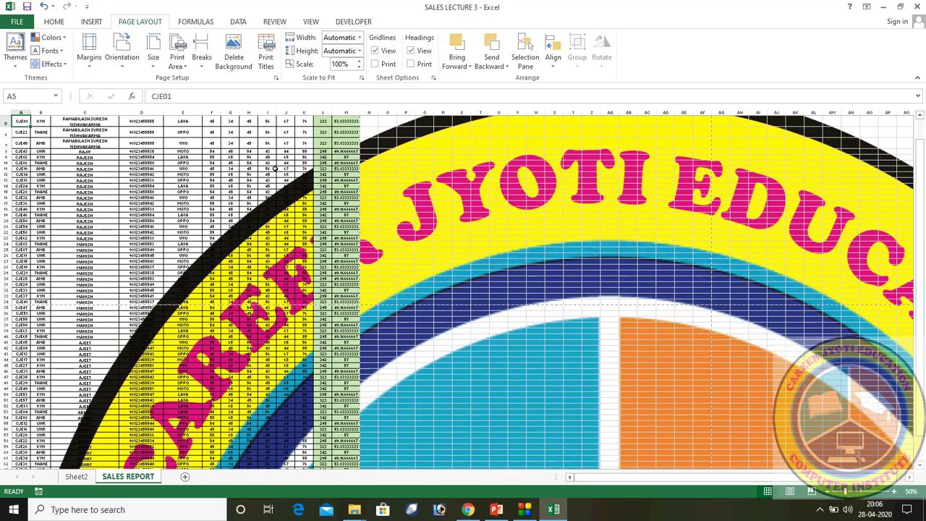
# - Delete the background picture from the sales report sheet and return to its title row at 96% zoom
pyautogui.click(231, 45)
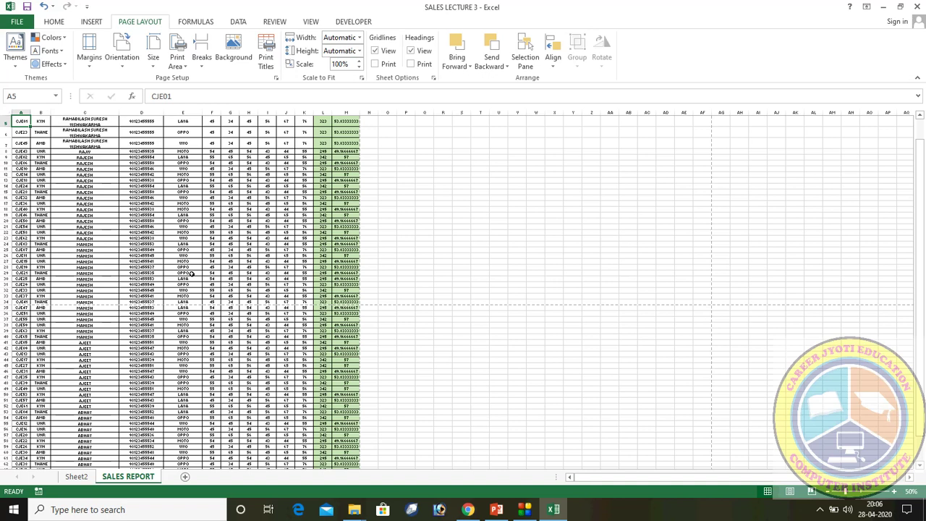
pyautogui.click(861, 492)
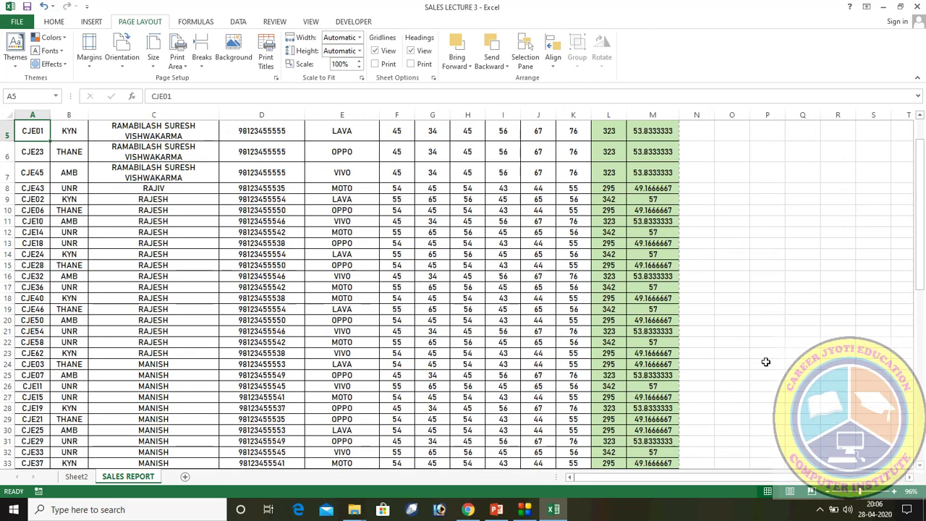
pyautogui.scroll(2, 765, 362)
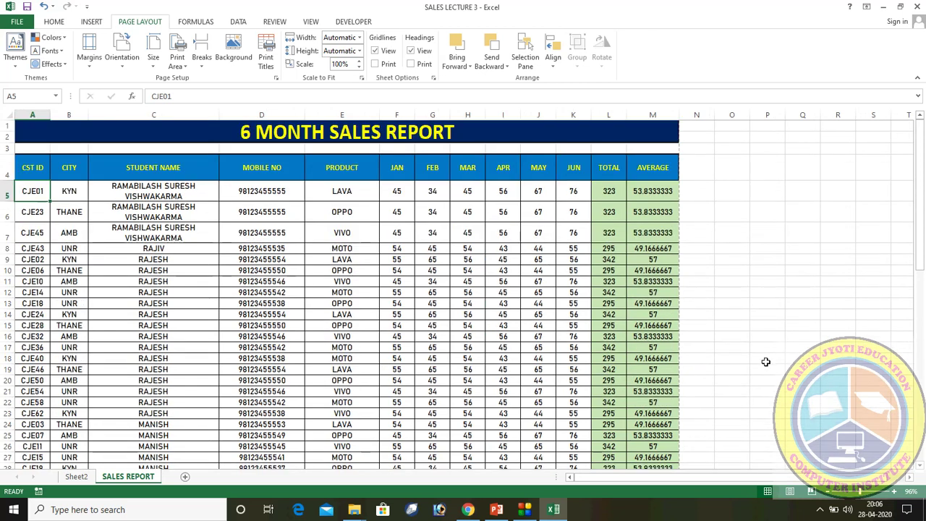
# - Switch to the YOUTUBE VIEOS presentation in PowerPoint and start the slide show from slide 11
pyautogui.click(494, 510)
pyautogui.scroll(4, 70, 282)
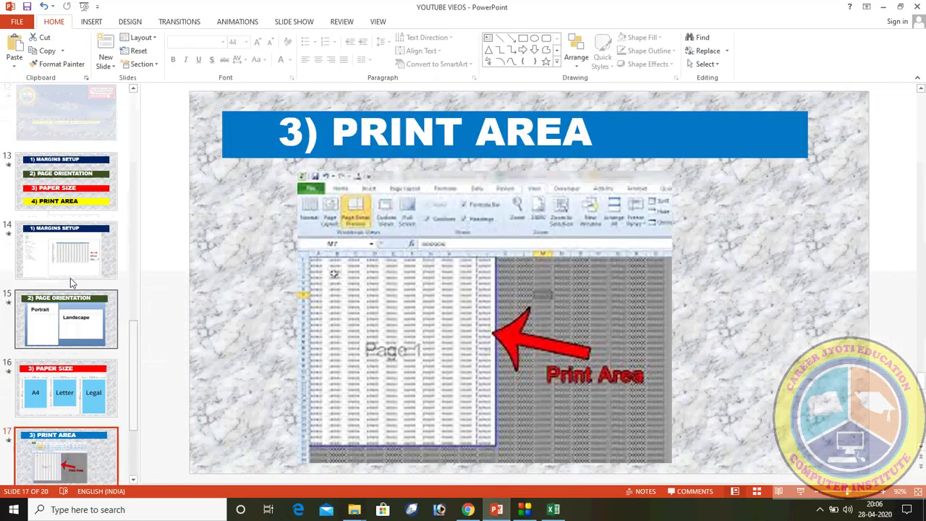
pyautogui.scroll(3, 71, 282)
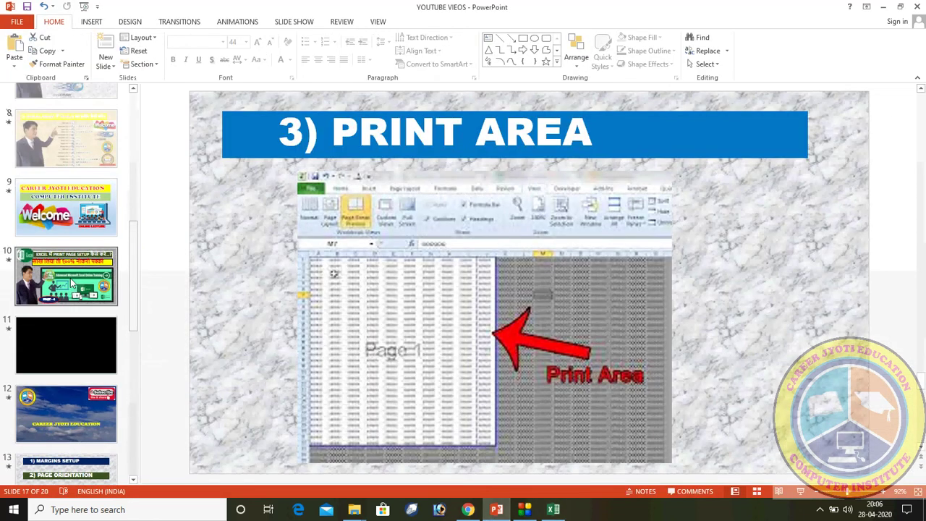
pyautogui.click(75, 329)
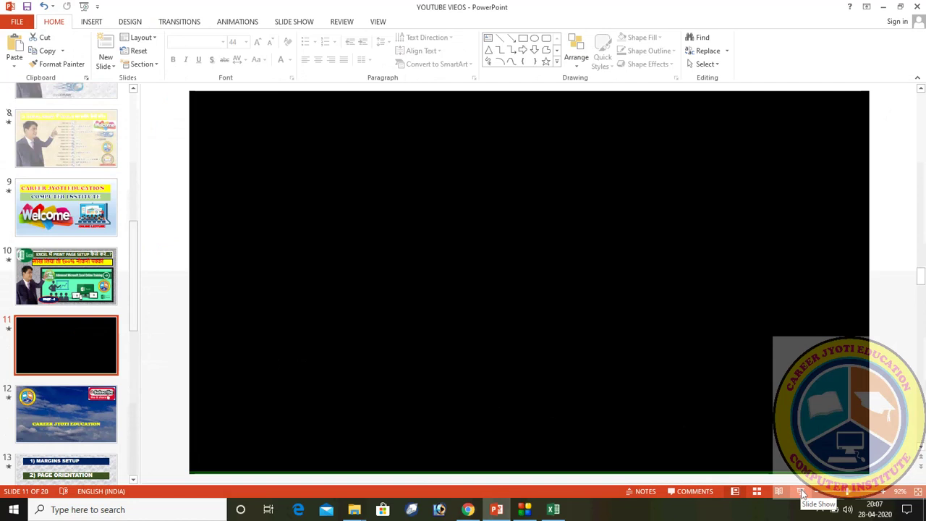
pyautogui.click(801, 493)
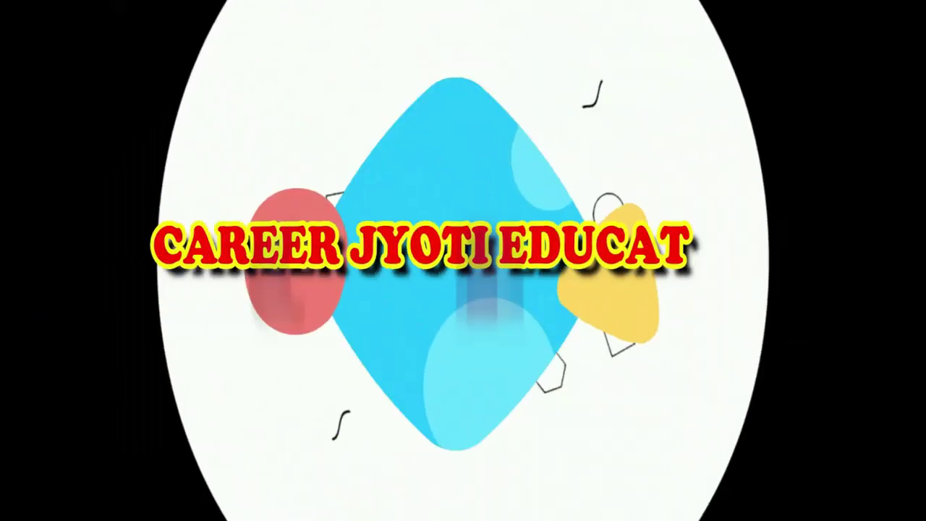